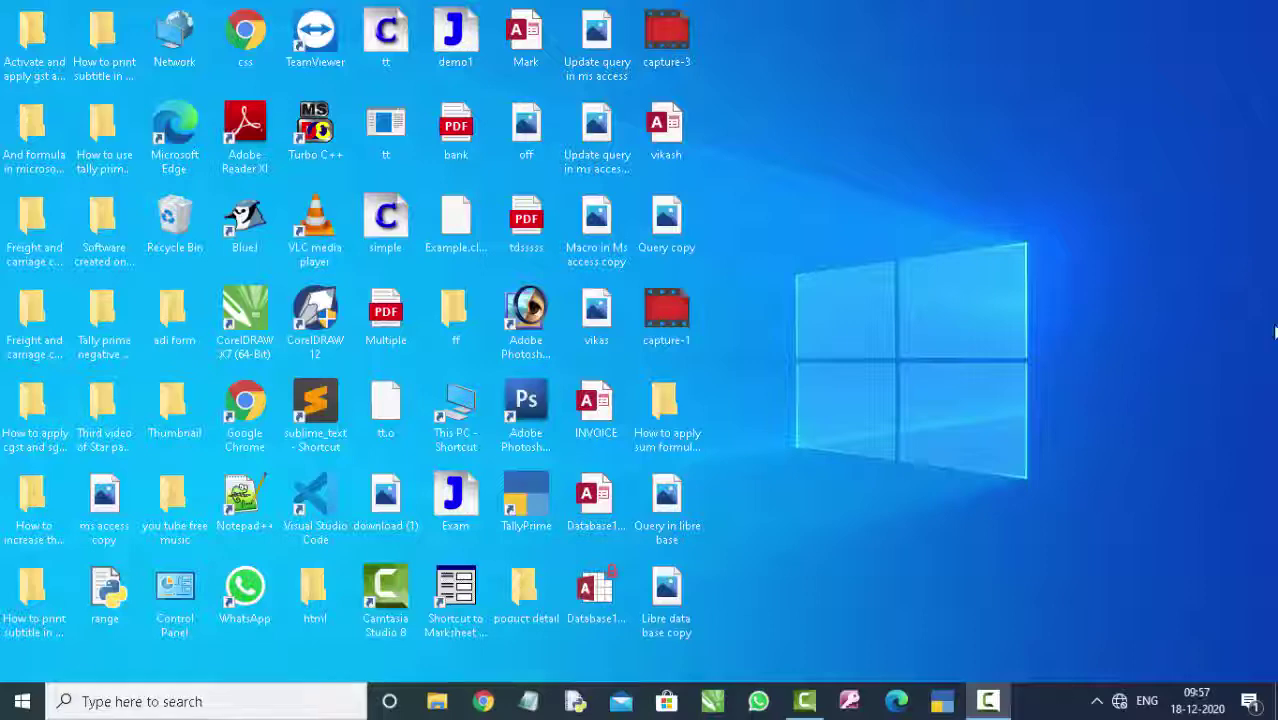
- Hide the desktop icons and refresh the desktop several times from its context menu
{"action": "right_click", "coordinate": [910, 102]}
{"action": "left_click", "coordinate": [930, 154]}
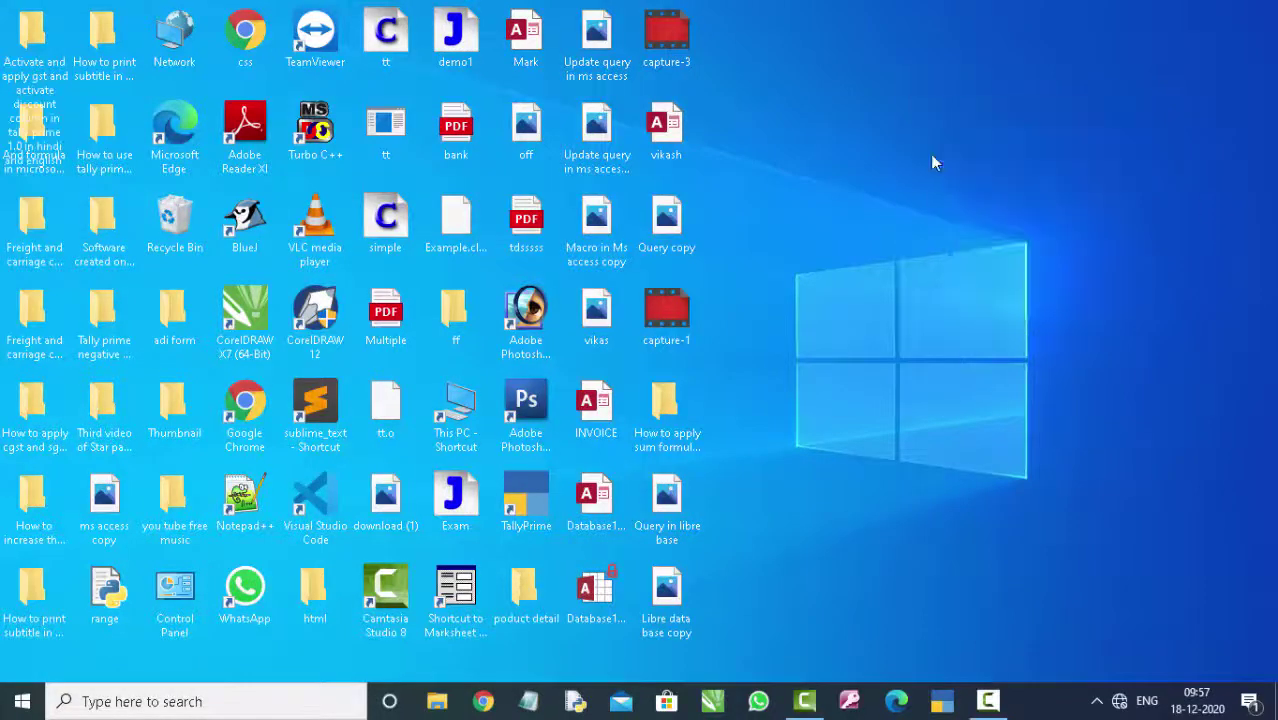
{"action": "right_click", "coordinate": [887, 111]}
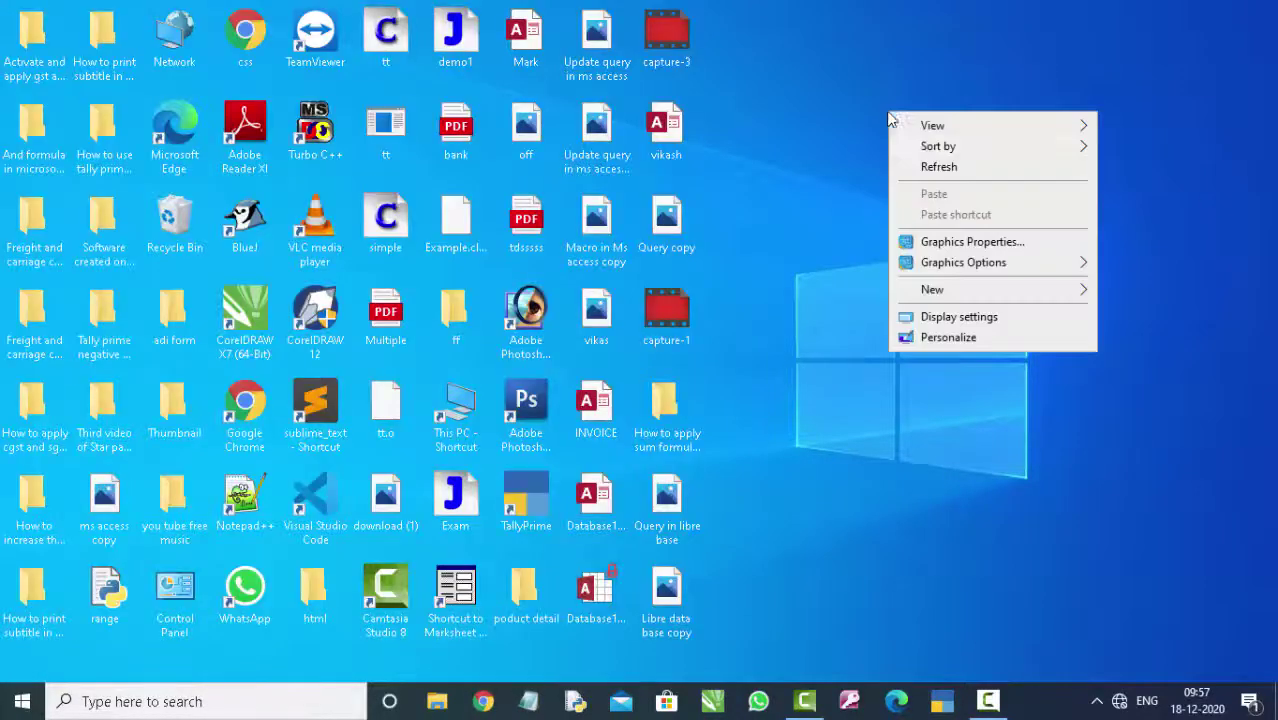
{"action": "left_click", "coordinate": [912, 163]}
{"action": "right_click", "coordinate": [867, 104]}
{"action": "left_click", "coordinate": [899, 159]}
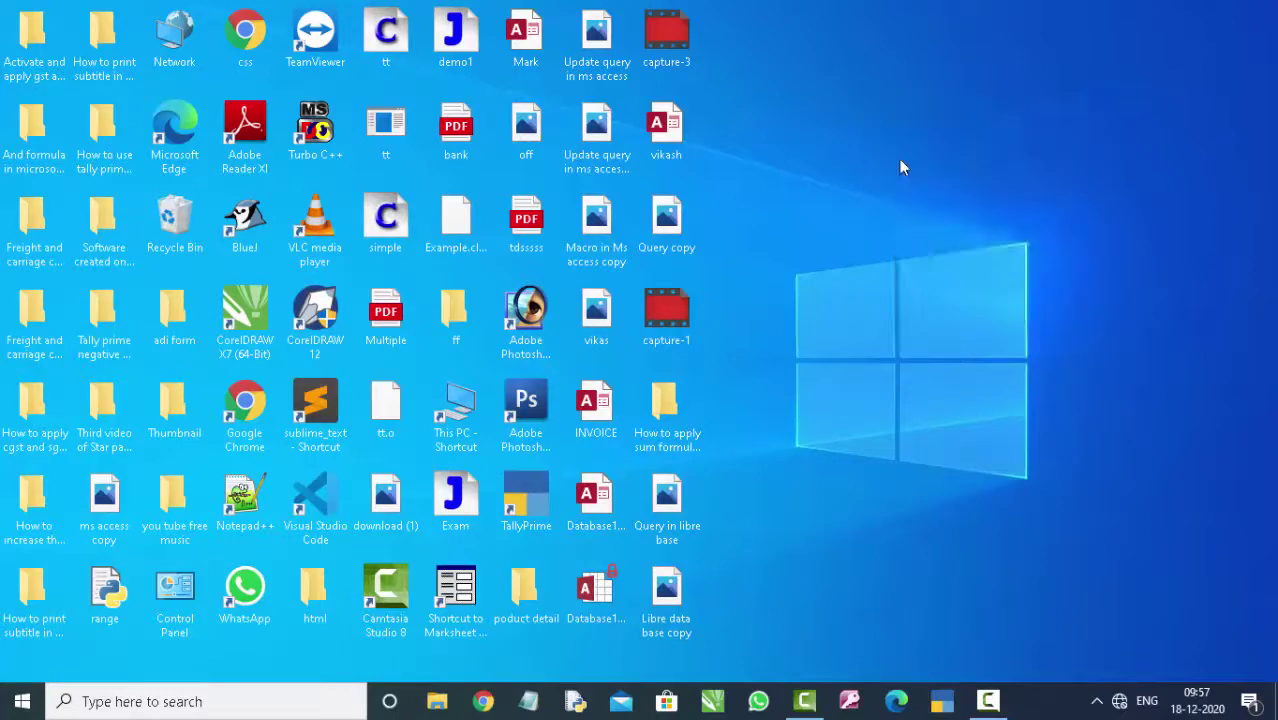
{"action": "right_click", "coordinate": [883, 132]}
{"action": "left_click", "coordinate": [933, 189]}
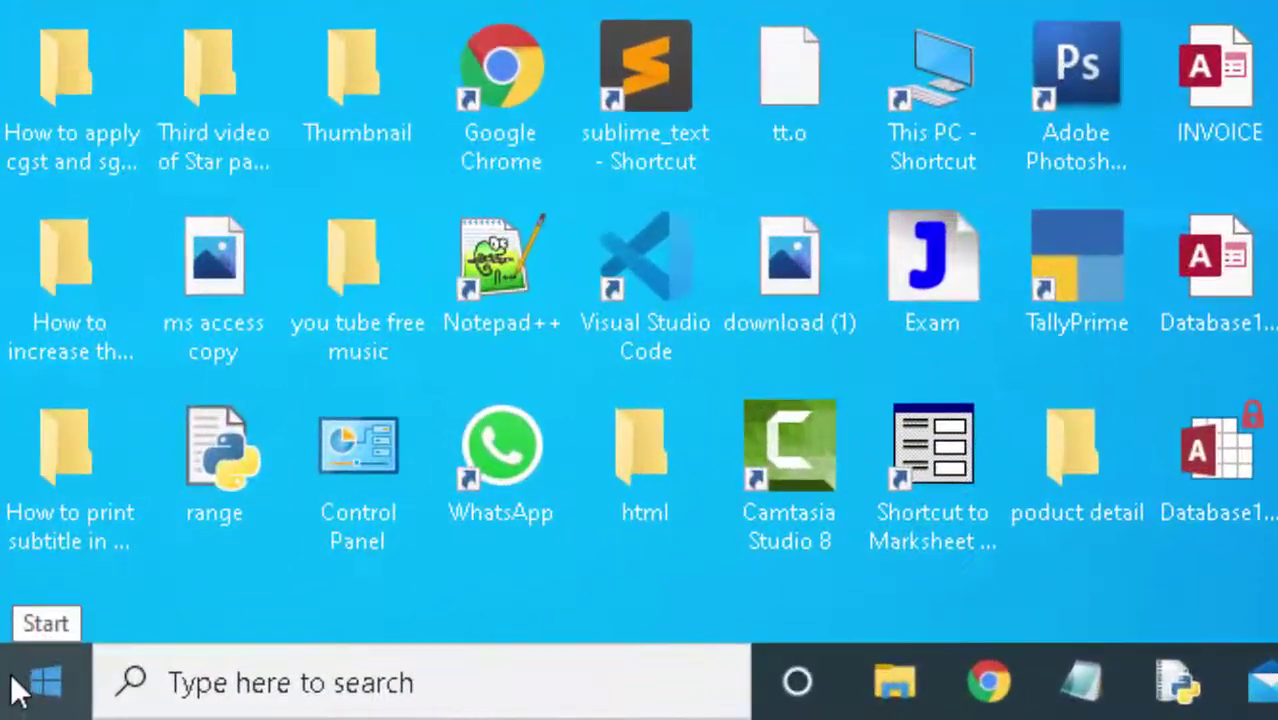
- Search the Start menu for 'libre' and launch LibreOffice Base
{"action": "left_click", "coordinate": [22, 688]}
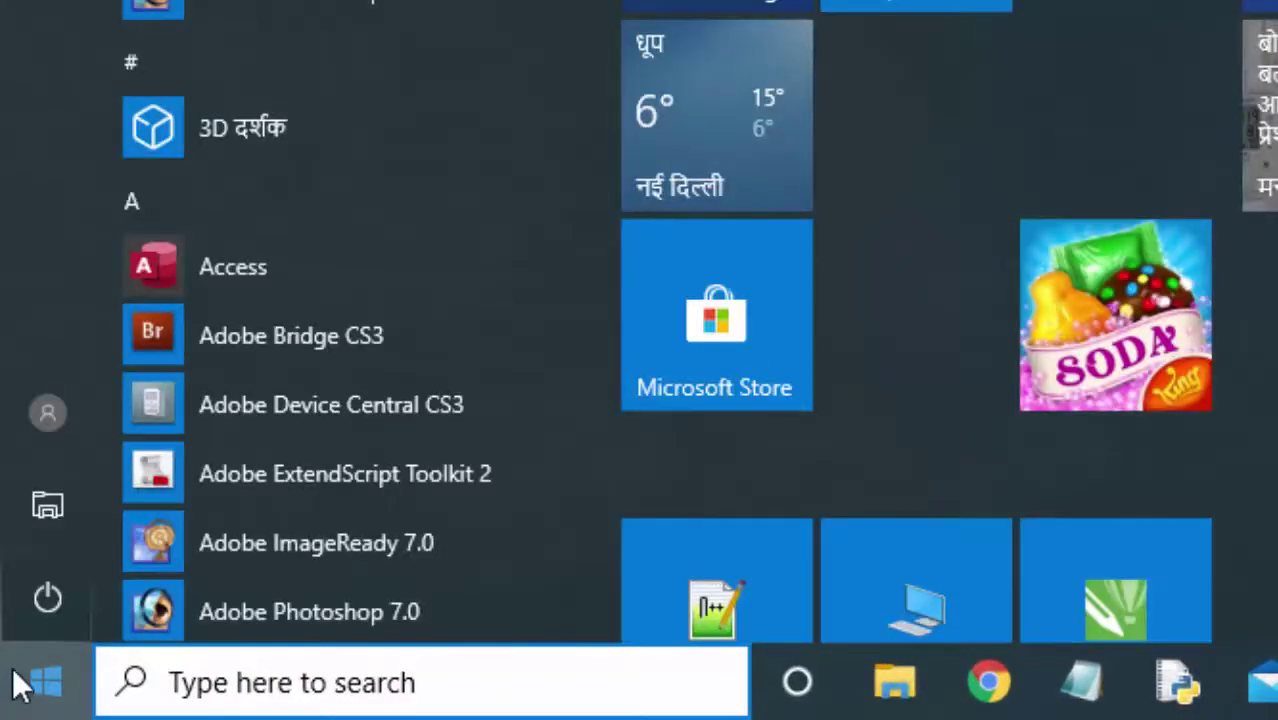
{"action": "type", "text": "lib"}
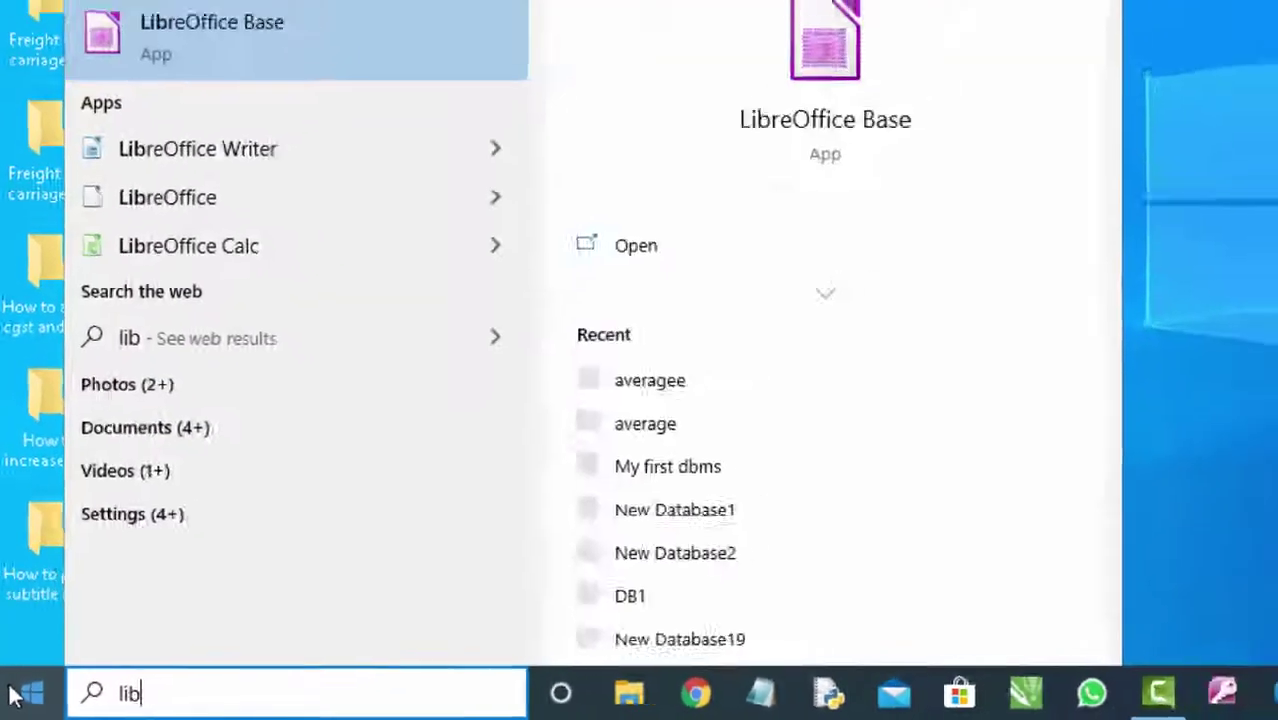
{"action": "type", "text": "re"}
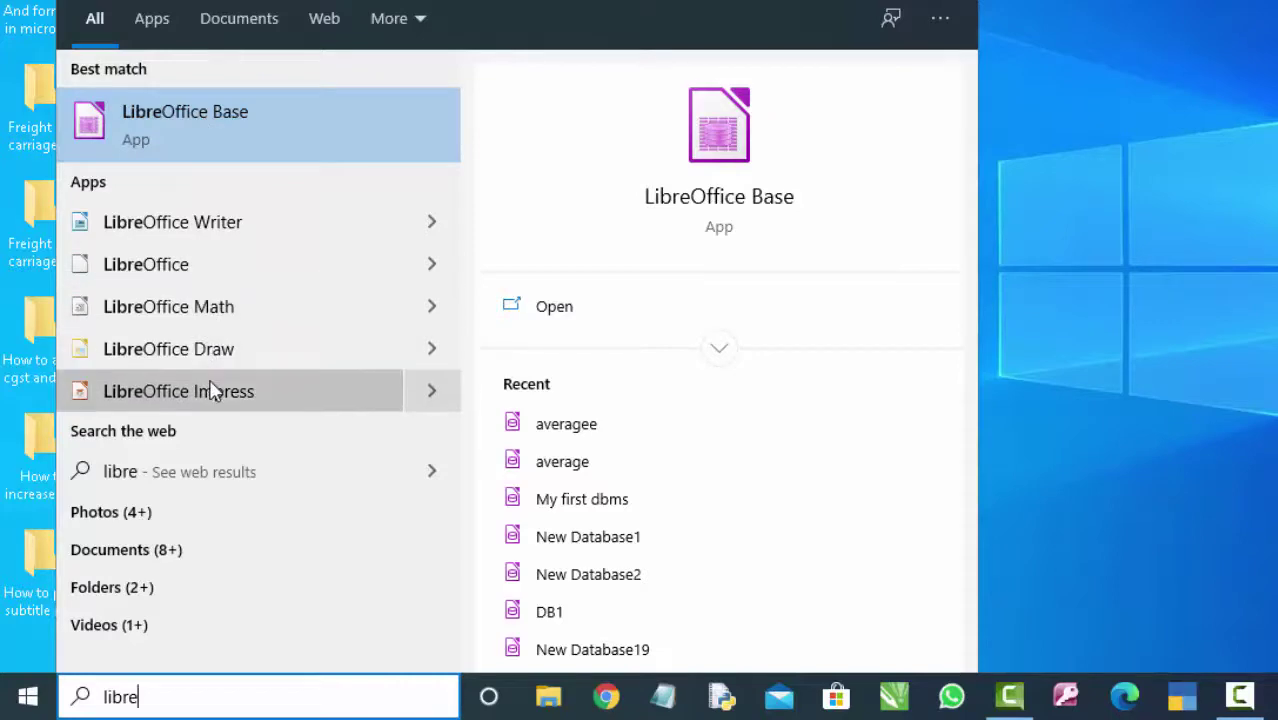
{"action": "left_click", "coordinate": [250, 135]}
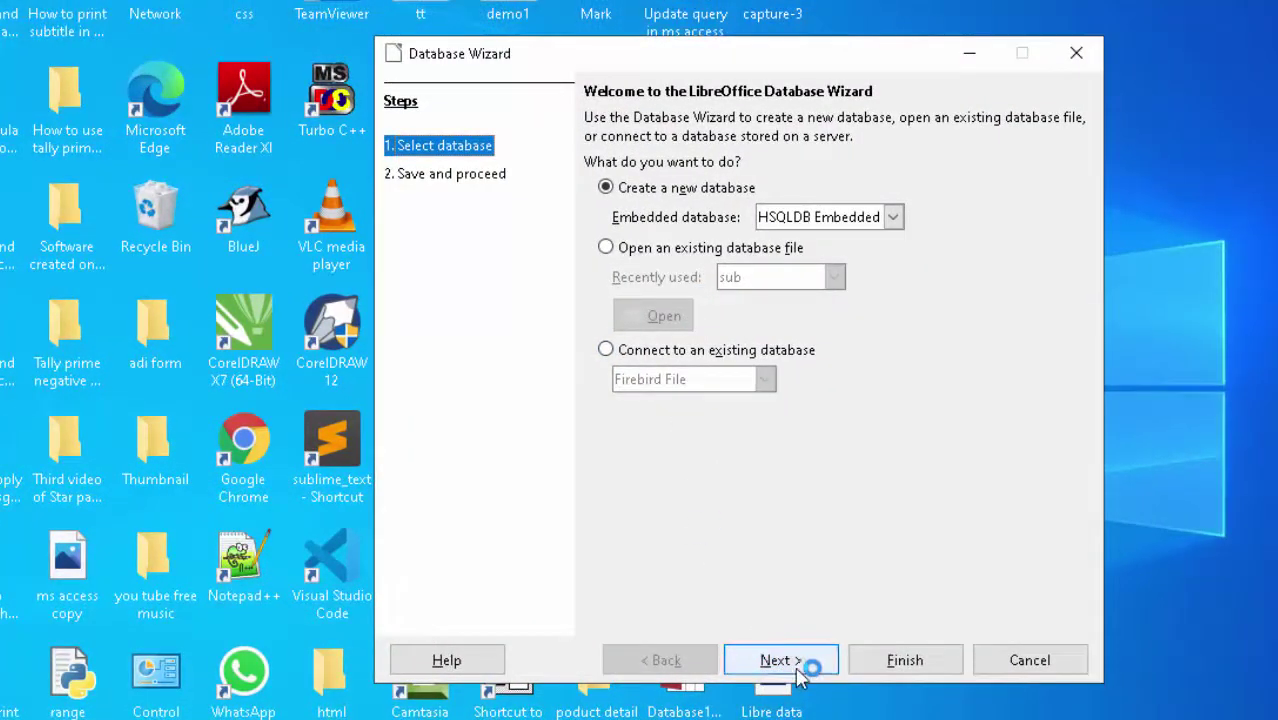
- Create an unregistered embedded database and save it as New Database3
{"action": "left_click", "coordinate": [797, 662]}
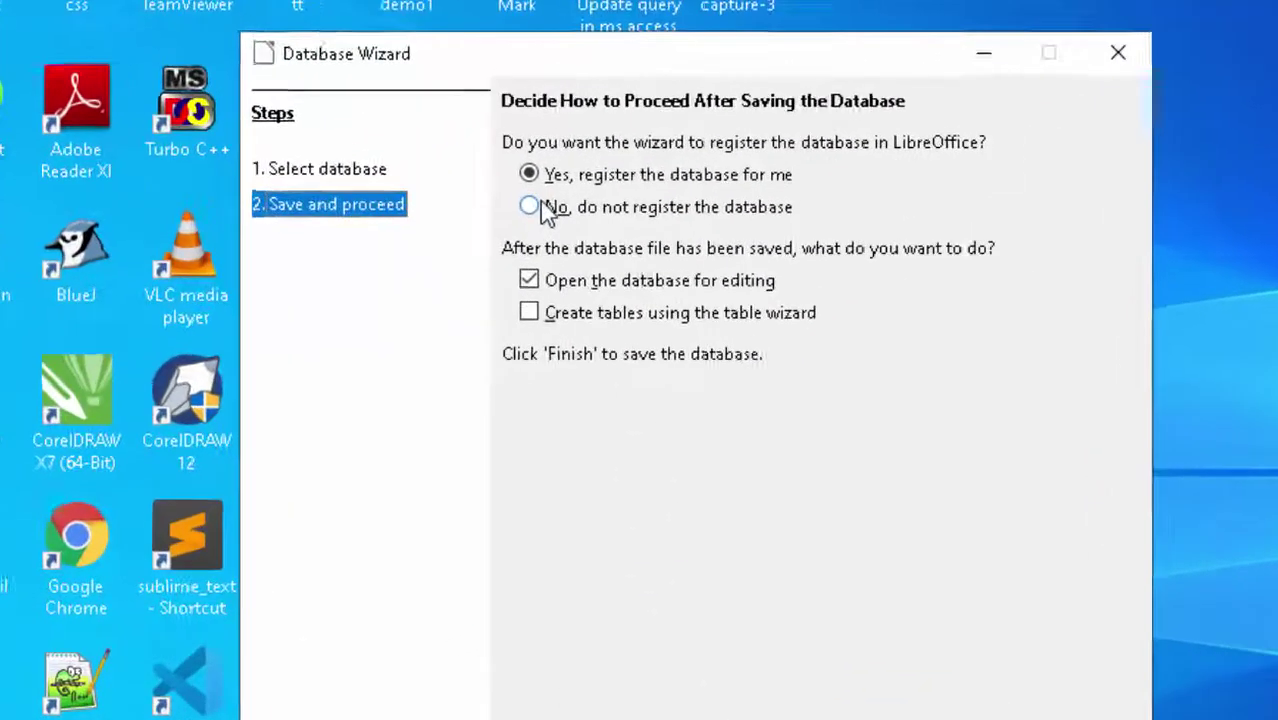
{"action": "left_click", "coordinate": [605, 174]}
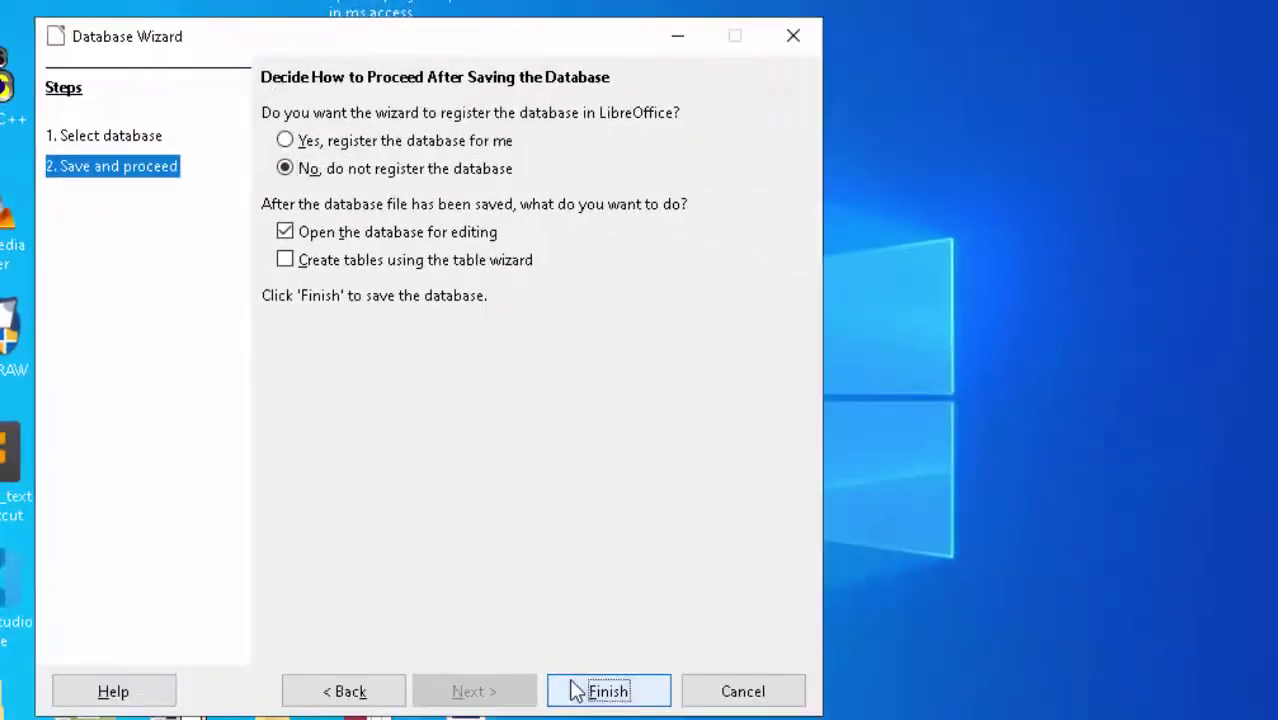
{"action": "left_click", "coordinate": [583, 688]}
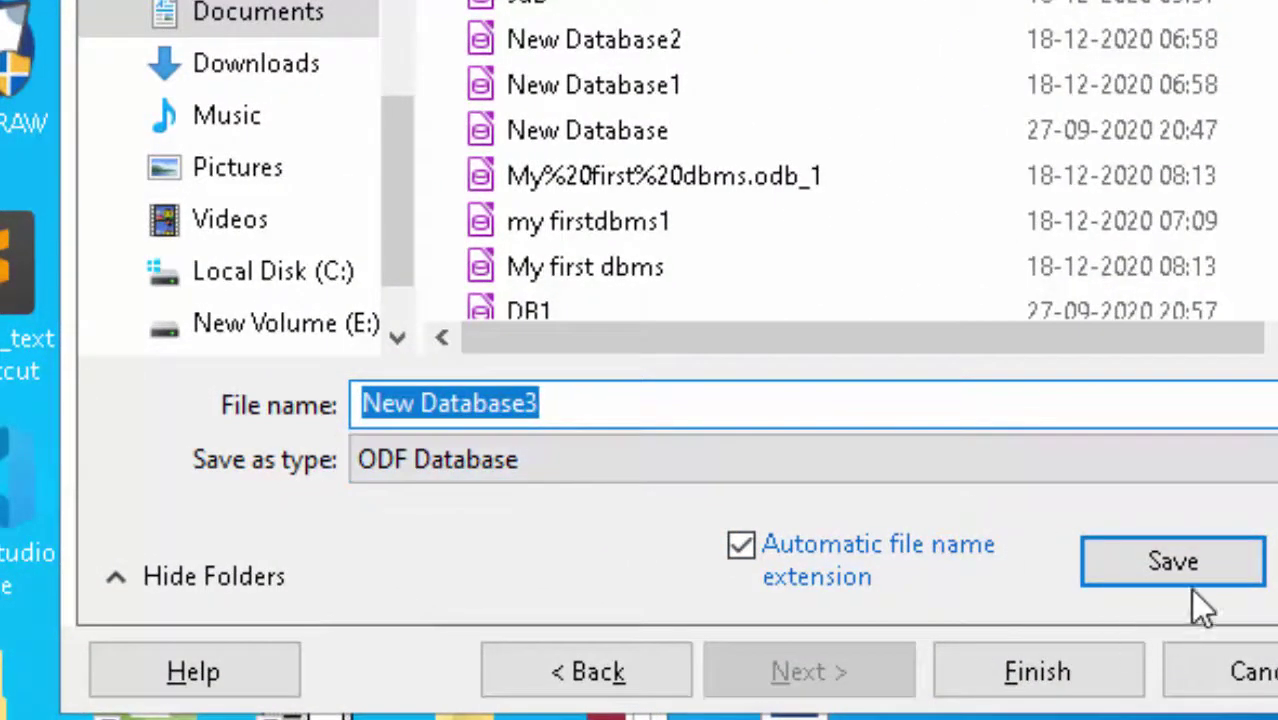
{"action": "left_click", "coordinate": [1183, 562]}
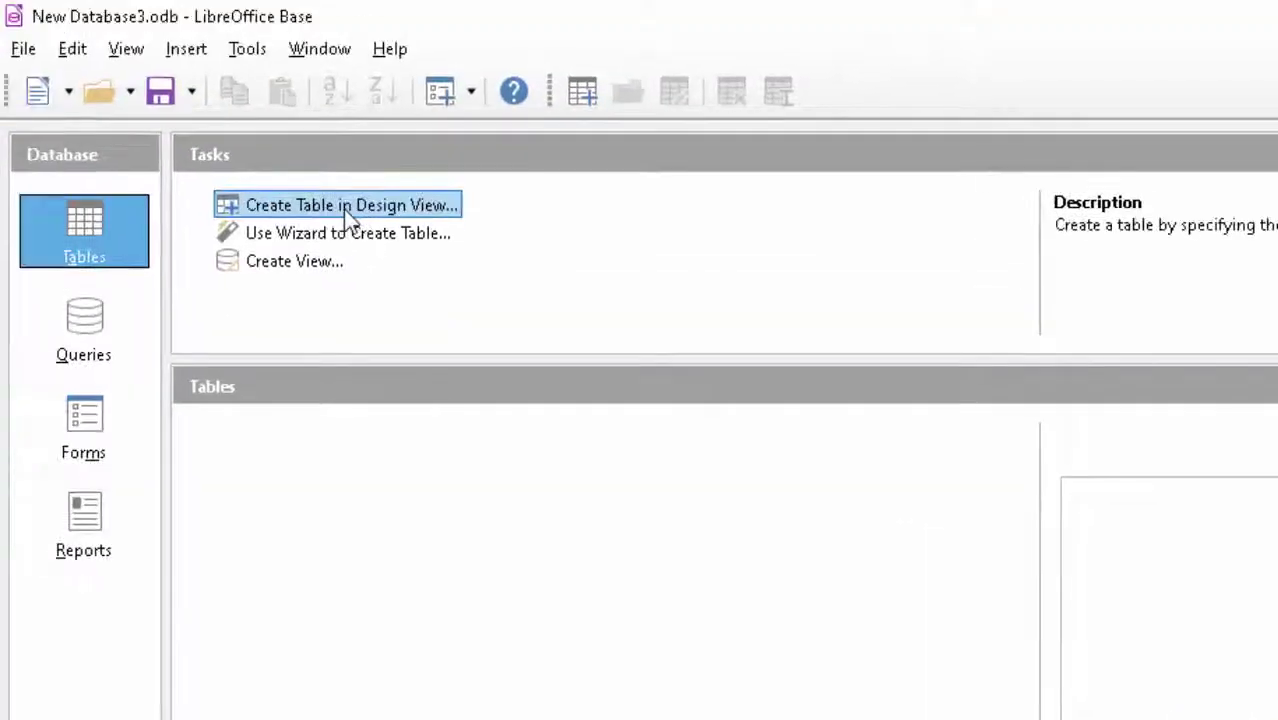
- Start a new table design with two fields named num1 and num2
{"action": "left_click", "coordinate": [344, 206]}
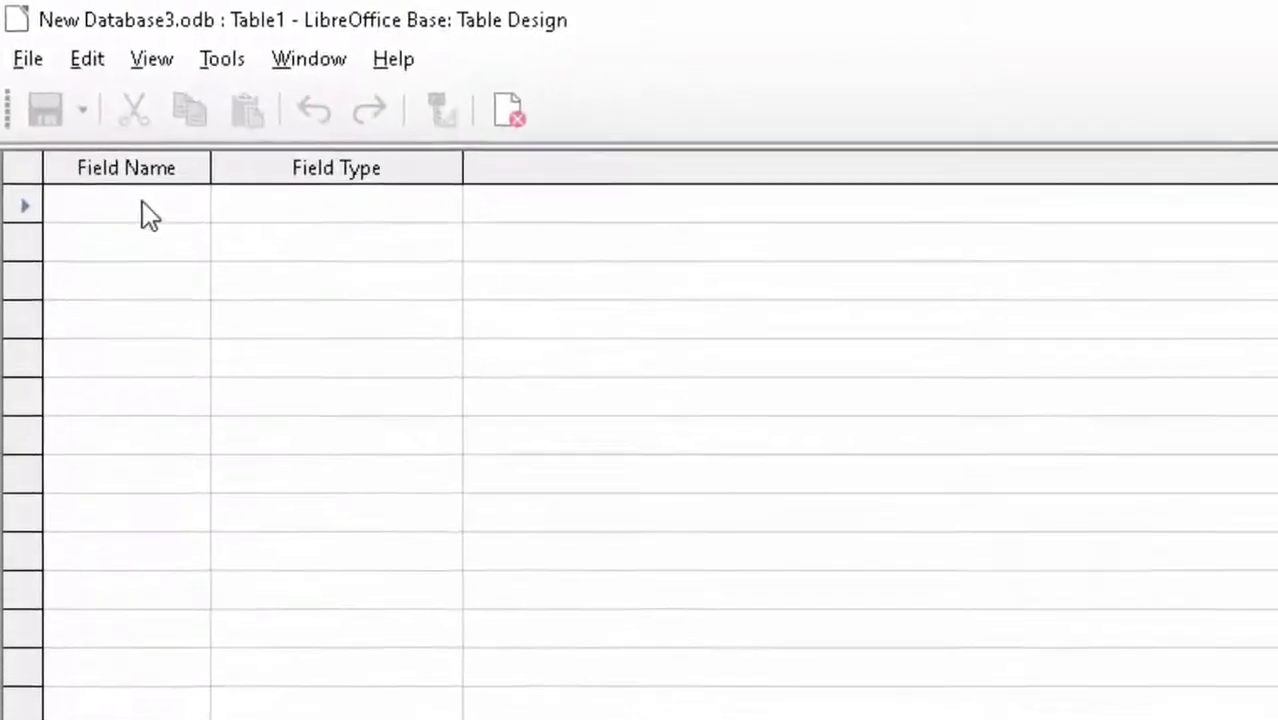
{"action": "type", "text": "n"}
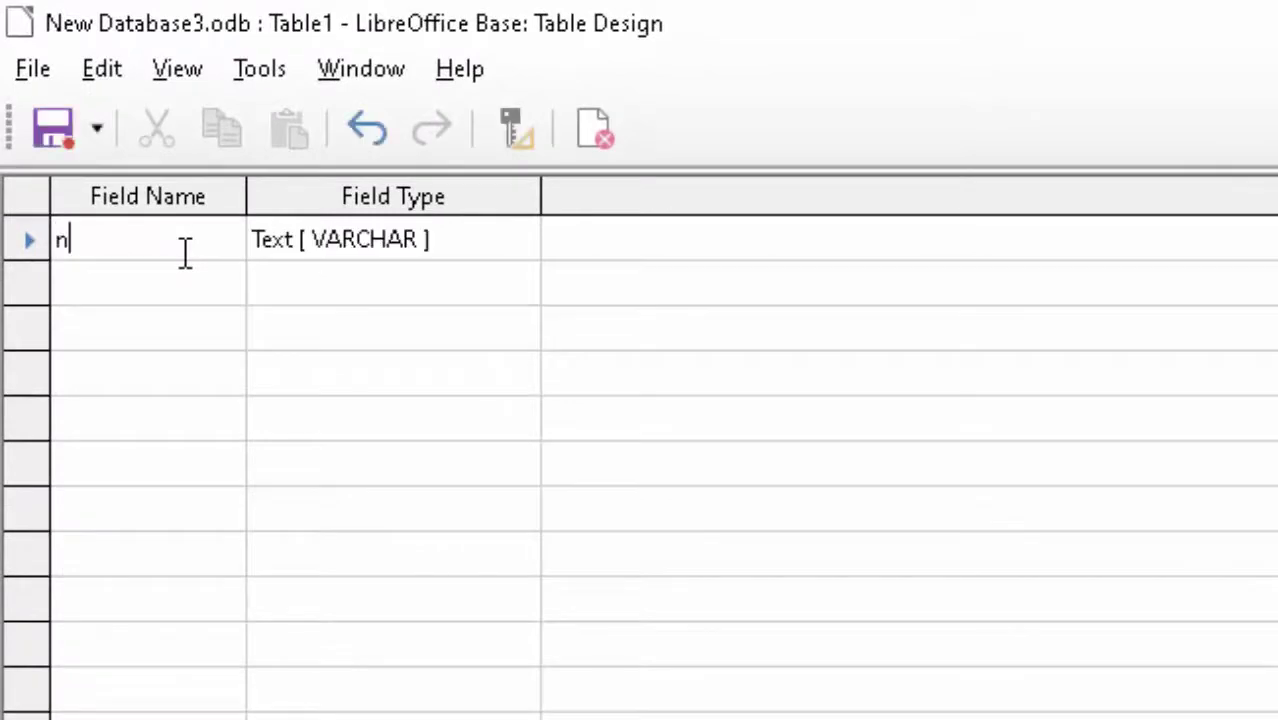
{"action": "type", "text": "um1"}
{"action": "key", "text": "Tab"}
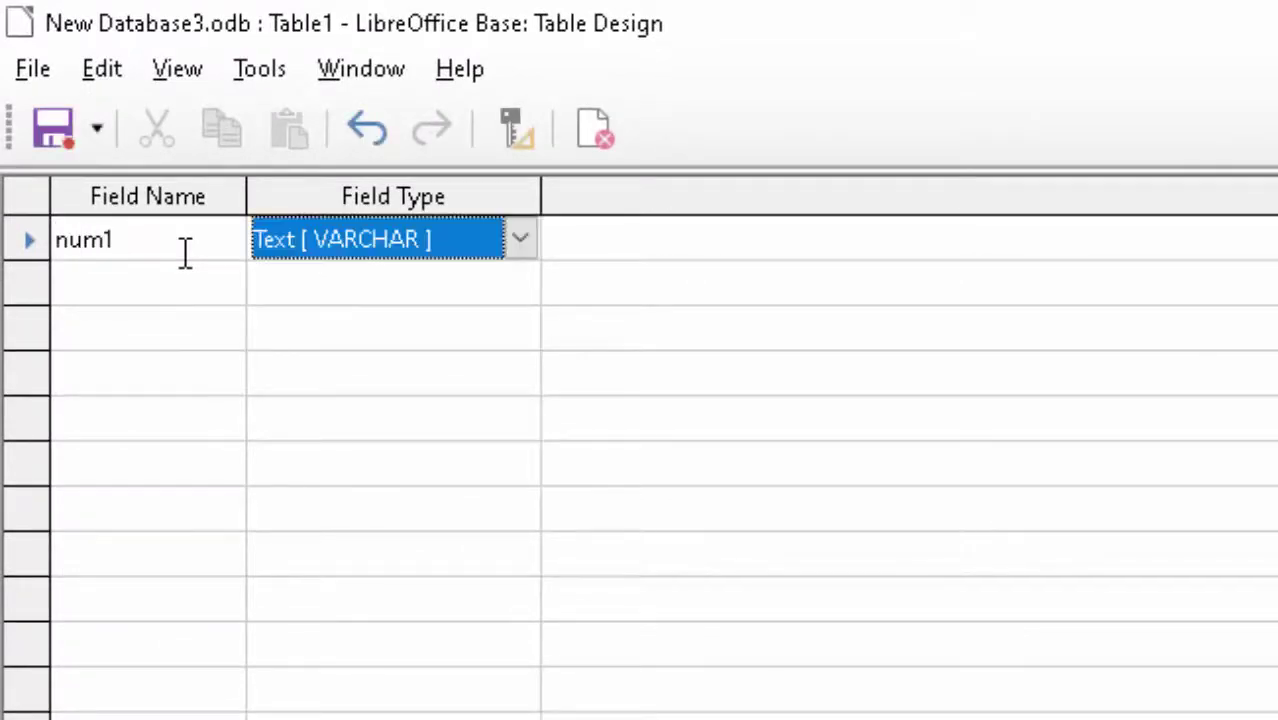
{"action": "key", "text": "Tab"}
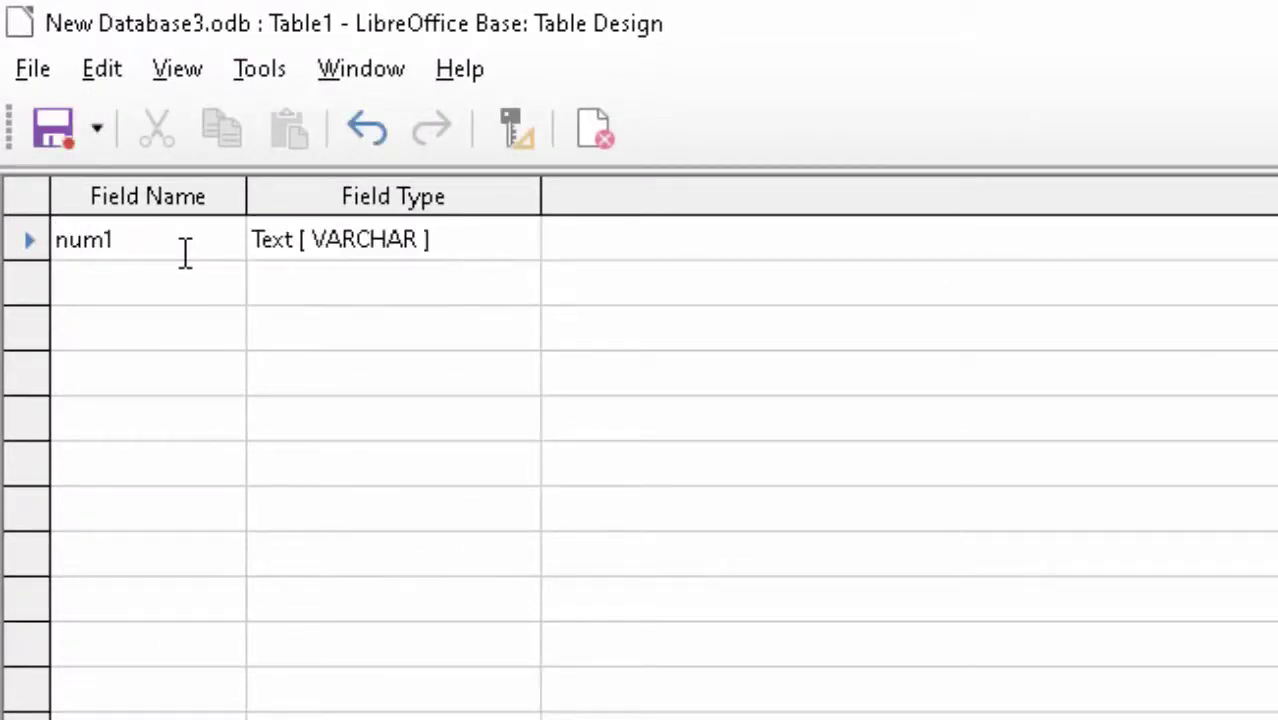
{"action": "key", "text": "Tab"}
{"action": "type", "text": "num"}
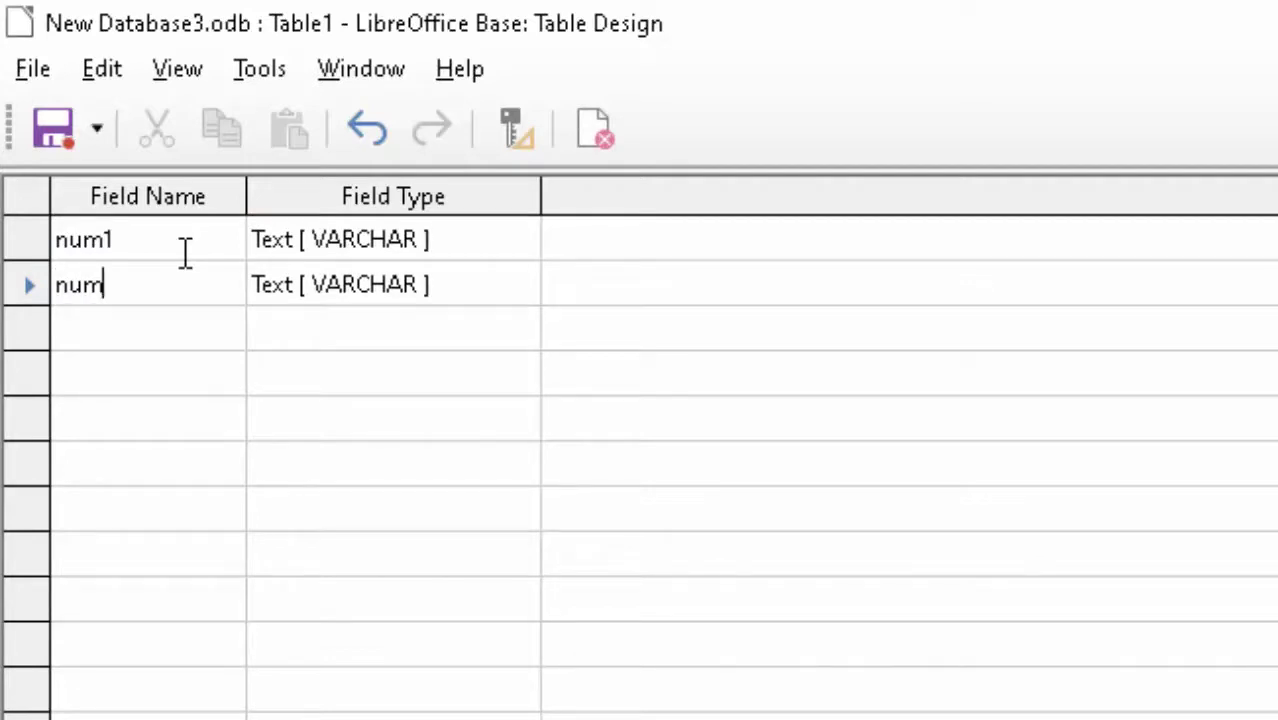
{"action": "type", "text": "2"}
{"action": "key", "text": "Tab"}
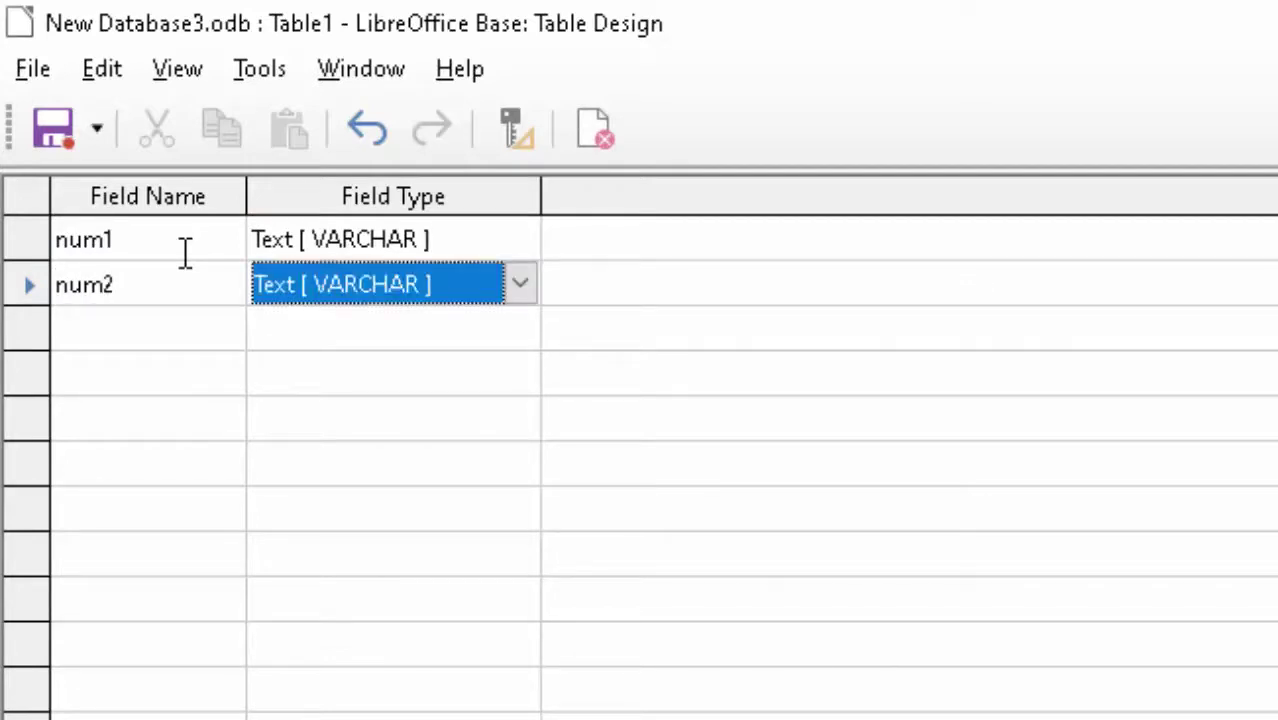
- Set both num1 and num2 to the Number field type
{"action": "left_click", "coordinate": [500, 246]}
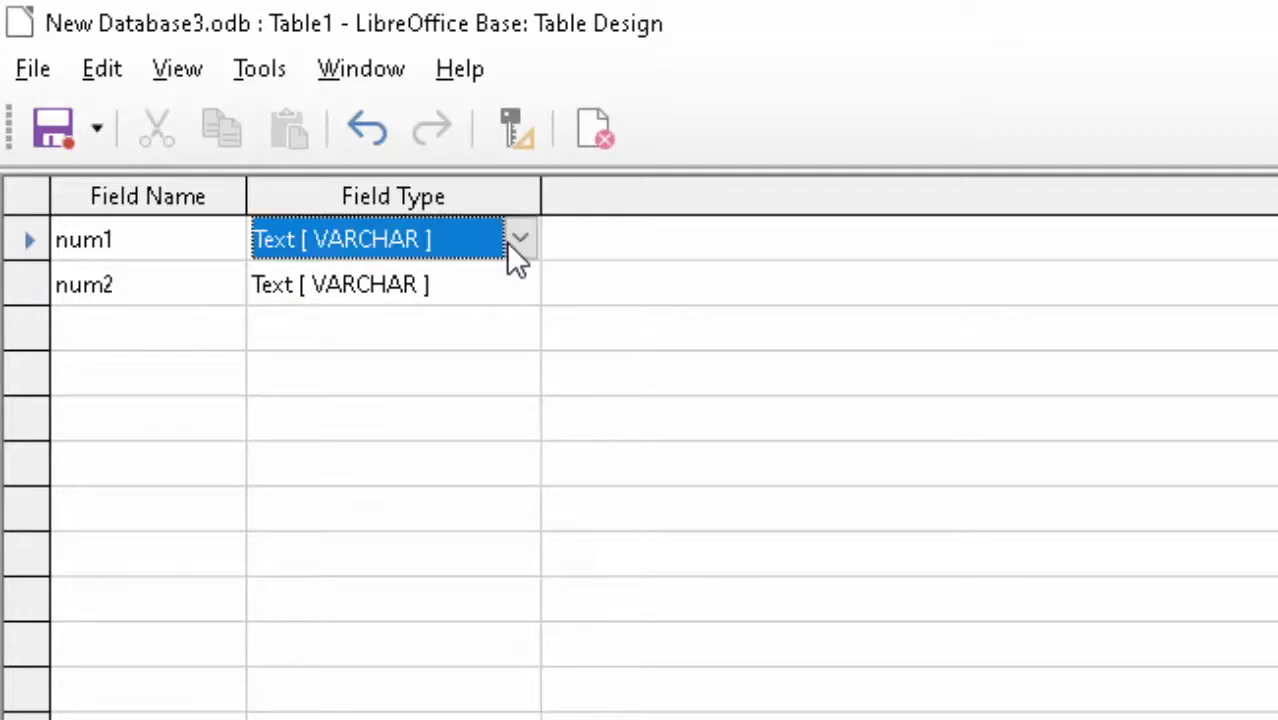
{"action": "left_click", "coordinate": [506, 242]}
{"action": "left_click", "coordinate": [434, 300]}
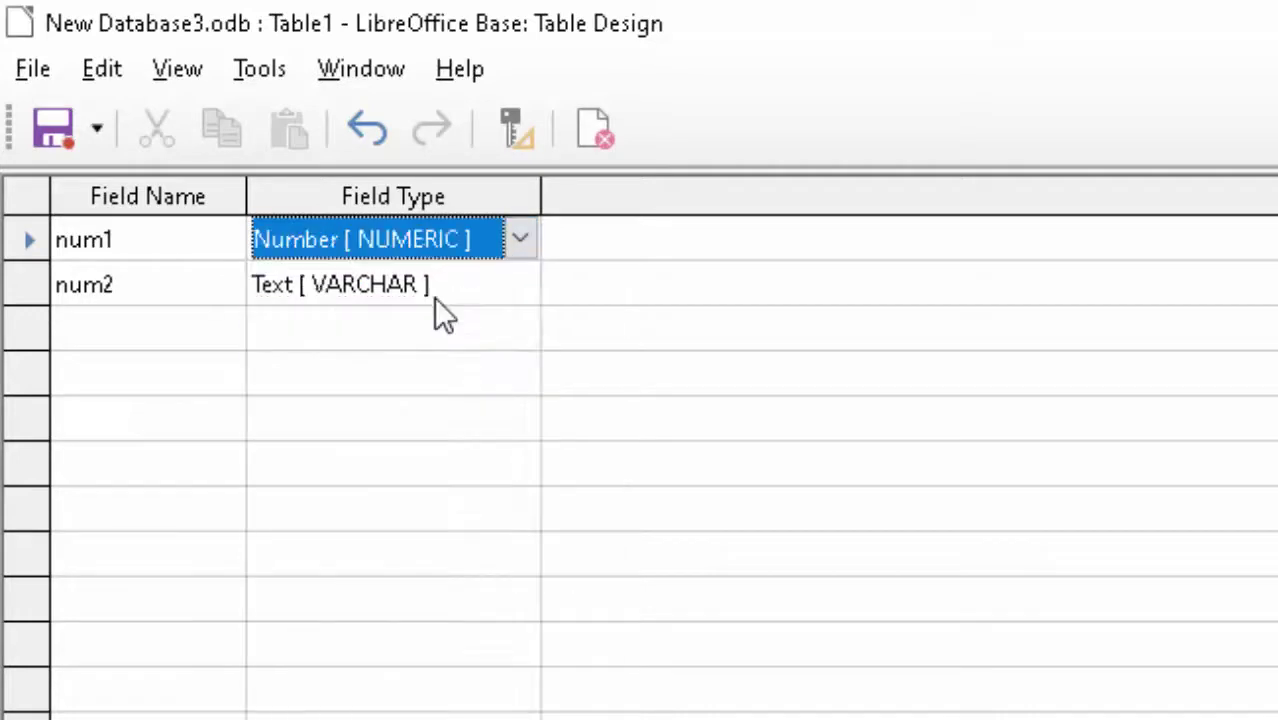
{"action": "left_click", "coordinate": [463, 293]}
{"action": "left_click", "coordinate": [519, 287]}
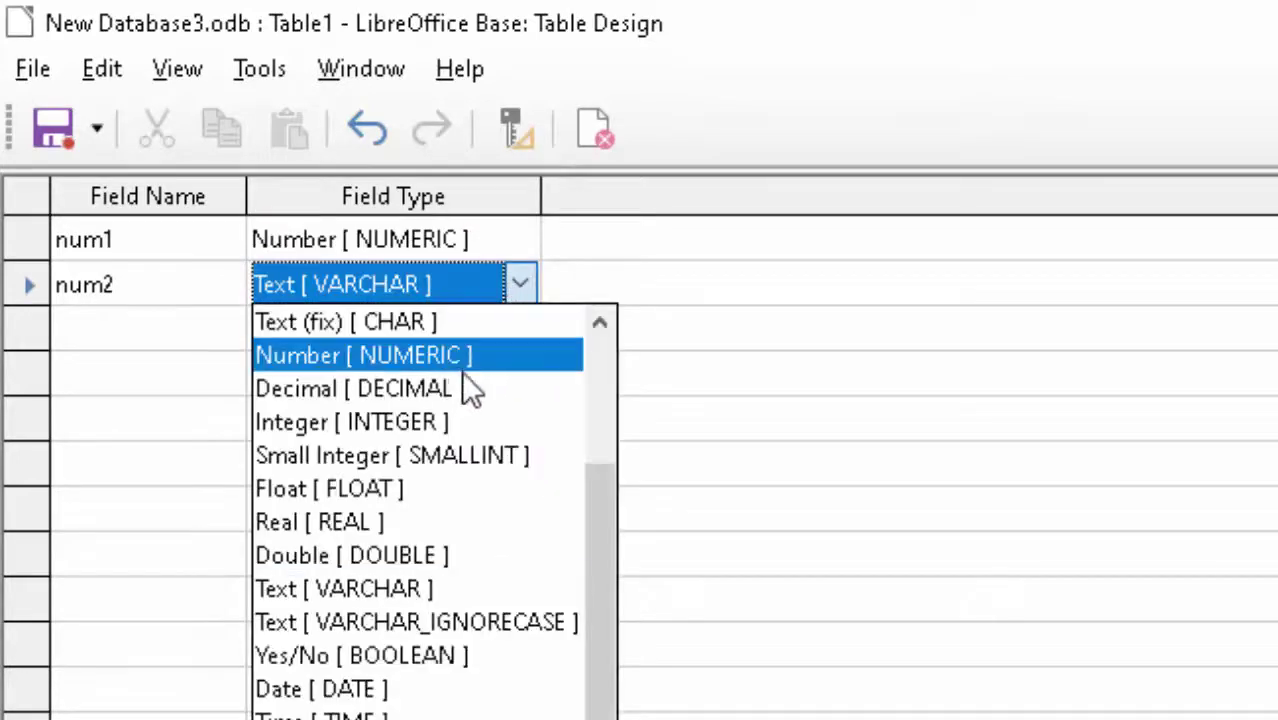
{"action": "left_click", "coordinate": [459, 352]}
- Save the table as Table1 with an automatically created primary key
{"action": "left_click", "coordinate": [48, 120]}
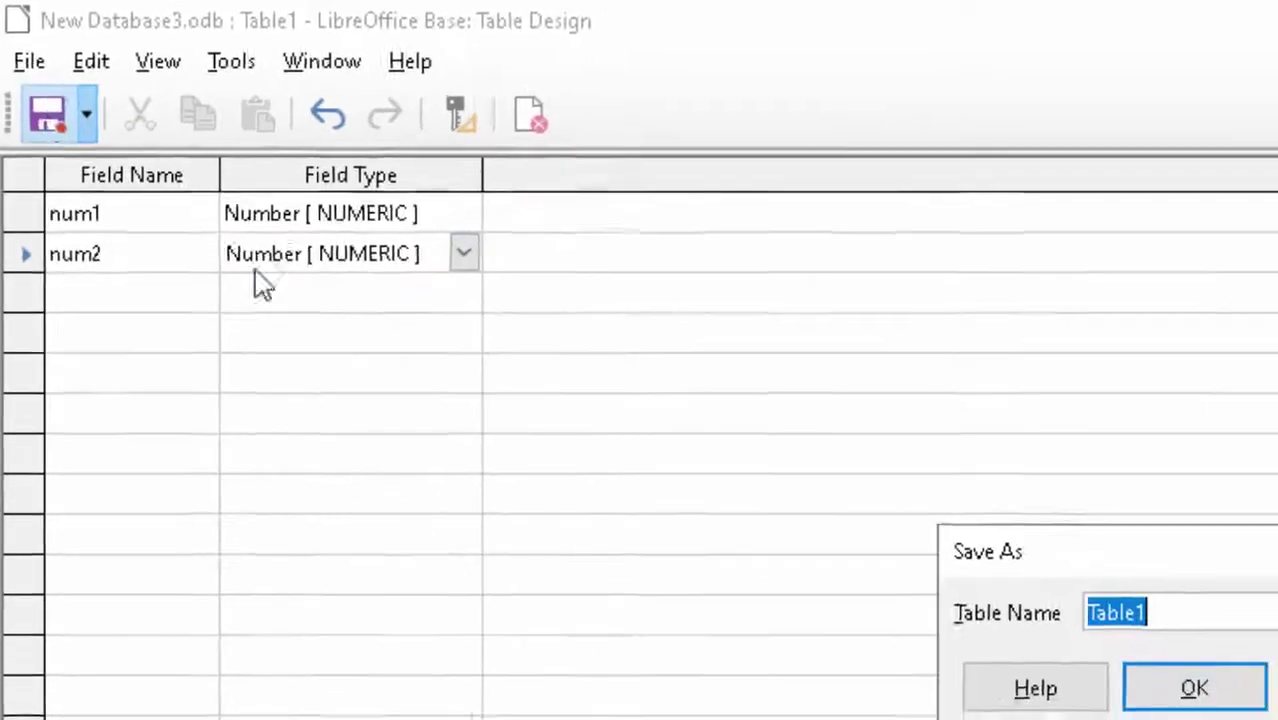
{"action": "left_click", "coordinate": [1062, 606]}
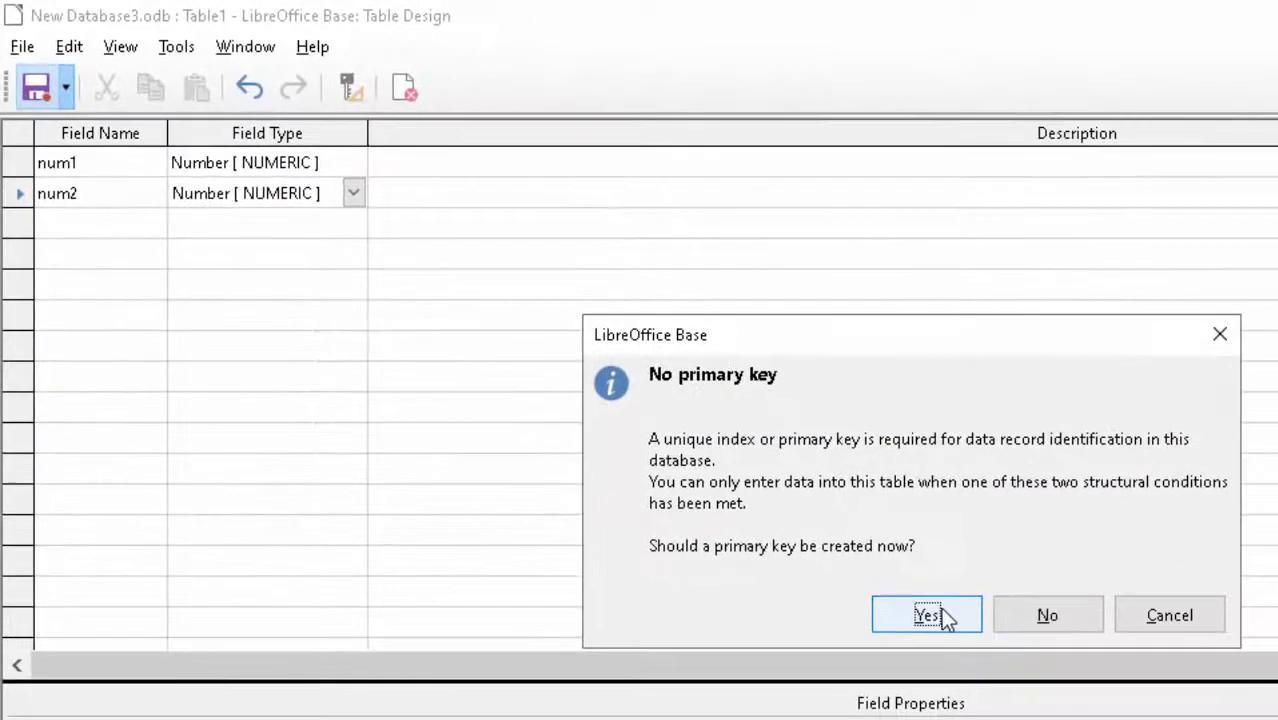
{"action": "left_click", "coordinate": [940, 612]}
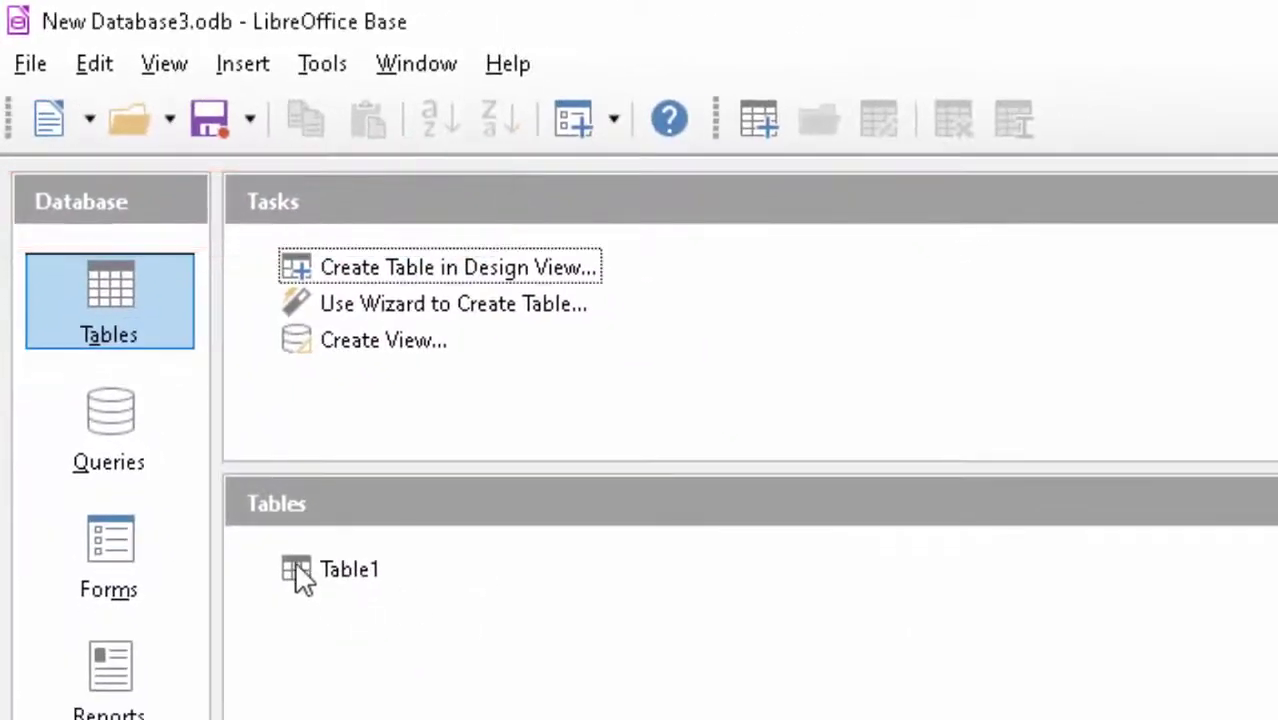
- Open Table1's data view and enter the first rows, including record 2 with 45 and 79
{"action": "double_click", "coordinate": [297, 570]}
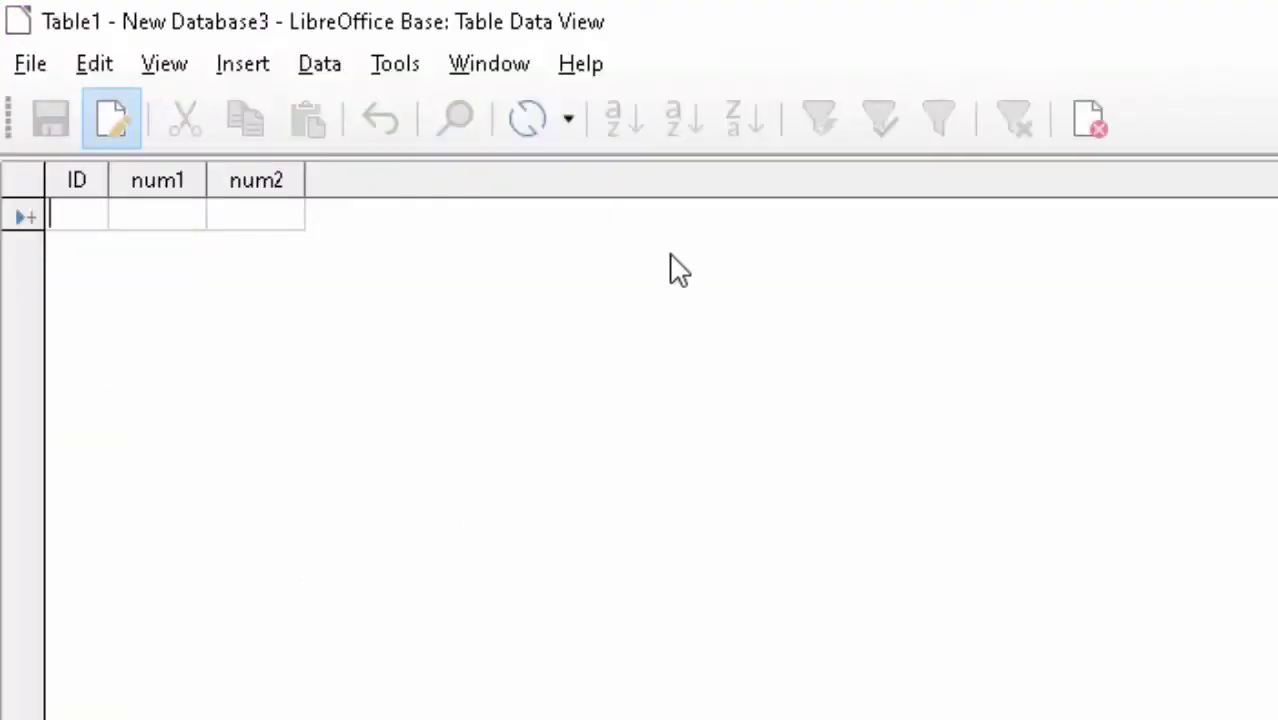
{"action": "type", "text": "1"}
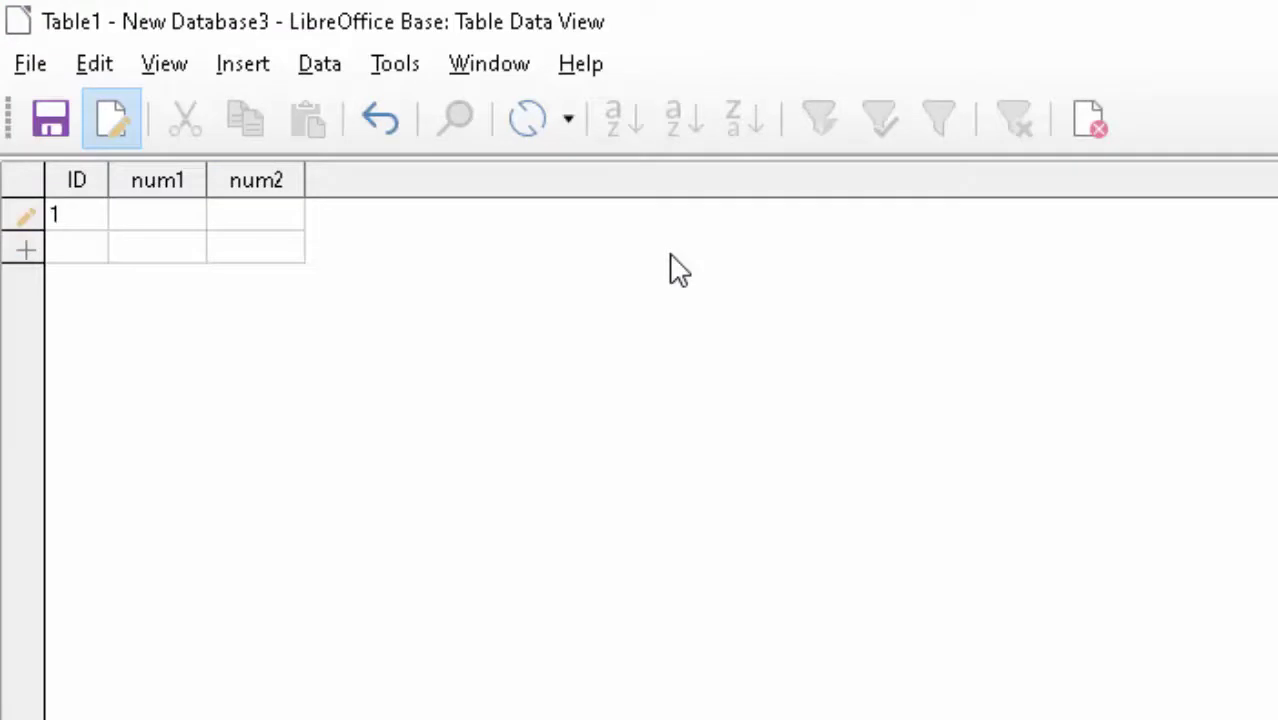
{"action": "key", "text": "Tab"}
{"action": "type", "text": "56"}
{"action": "key", "text": "Tab"}
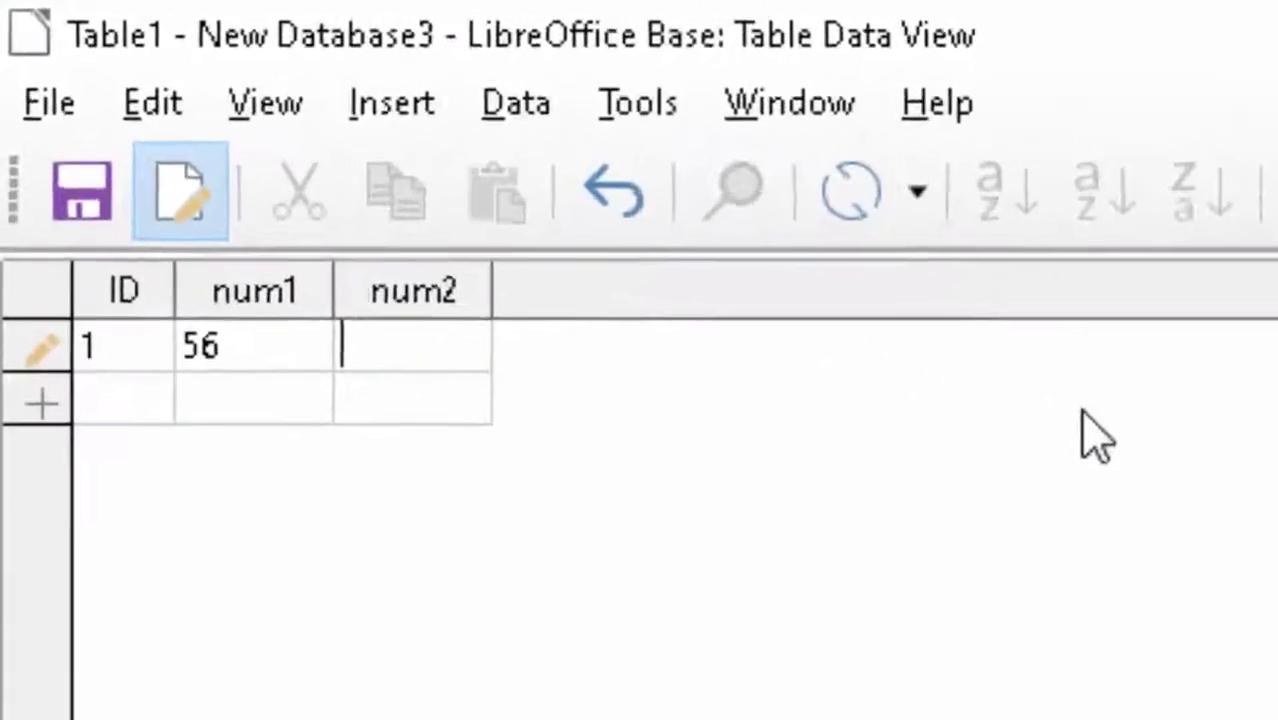
{"action": "type", "text": "78"}
{"action": "key", "text": "Tab"}
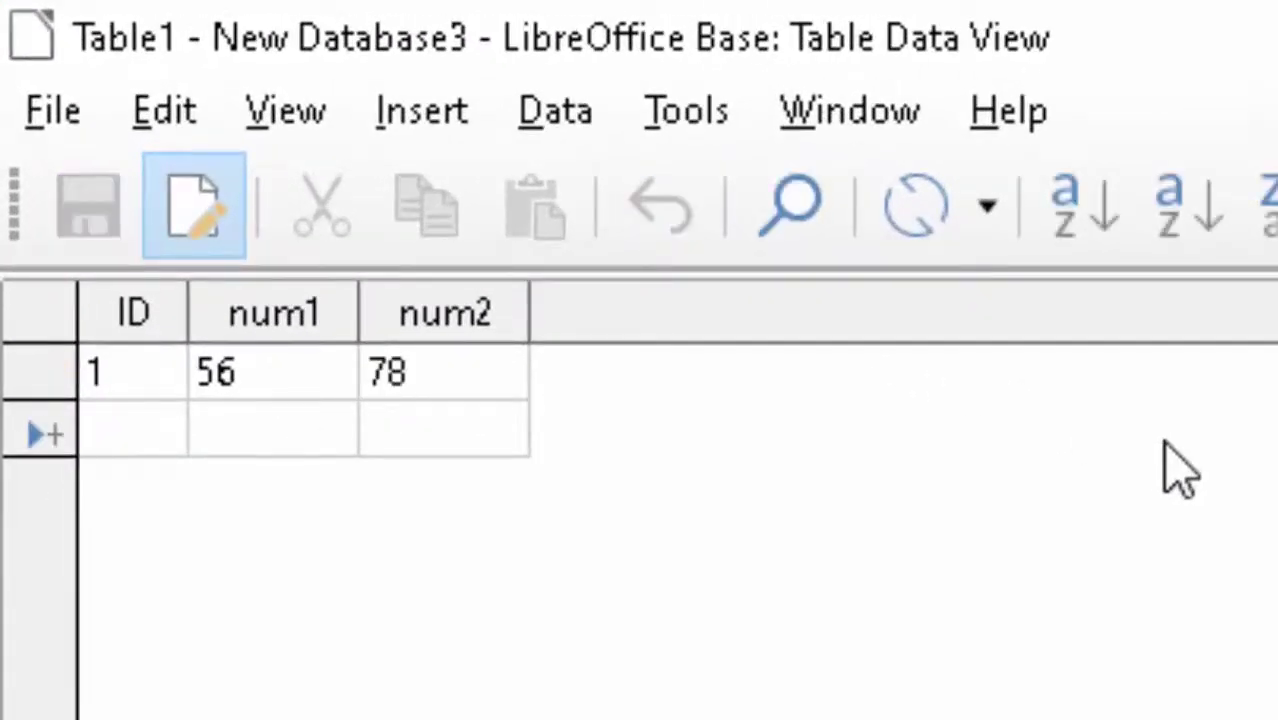
{"action": "type", "text": "2"}
{"action": "key", "text": "Tab"}
{"action": "type", "text": "45"}
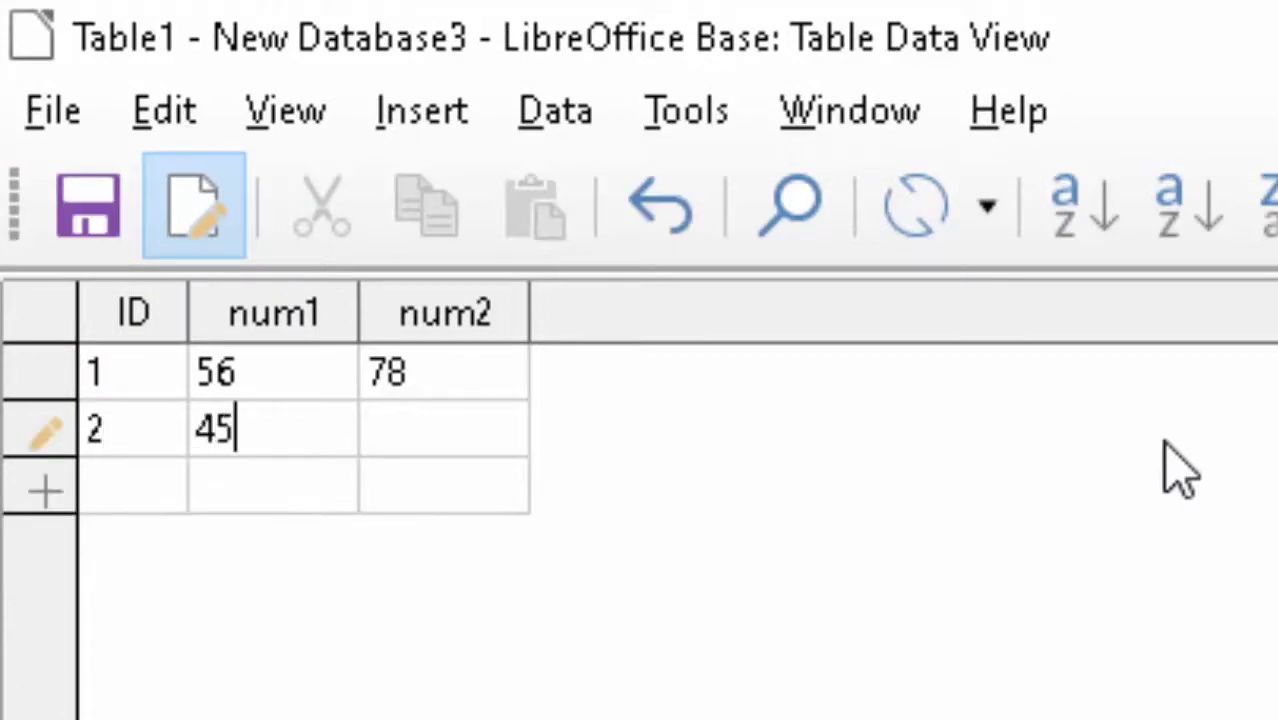
{"action": "key", "text": "Tab"}
{"action": "type", "text": "79"}
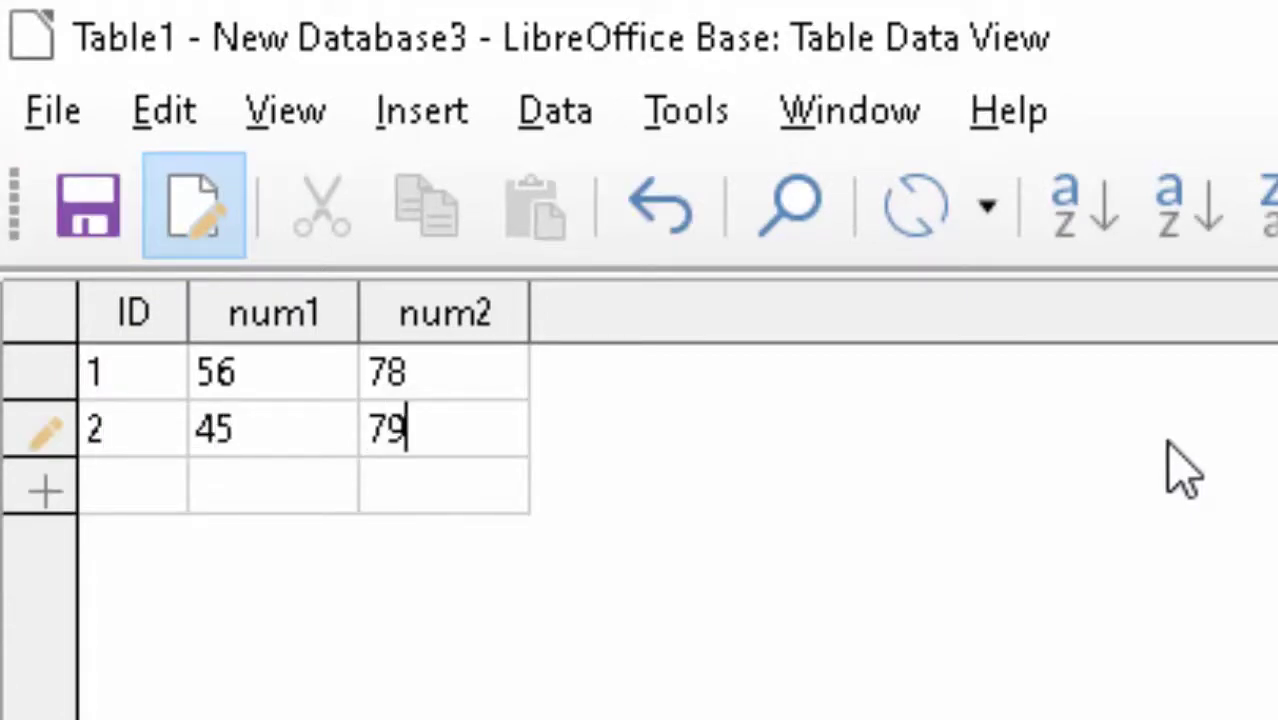
{"action": "key", "text": "Tab"}
- Enter record 3 as 56/78 and record 4 as 1/4
{"action": "type", "text": "3"}
{"action": "key", "text": "Tab"}
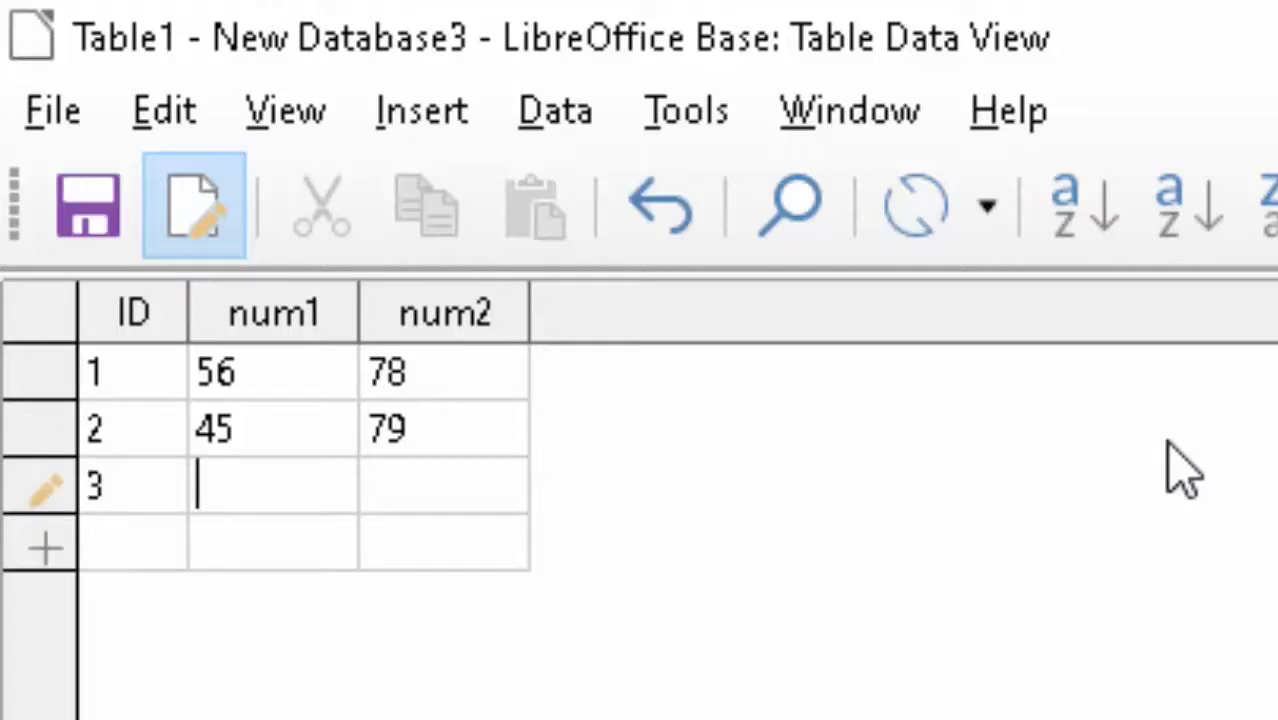
{"action": "type", "text": "56"}
{"action": "key", "text": "Tab"}
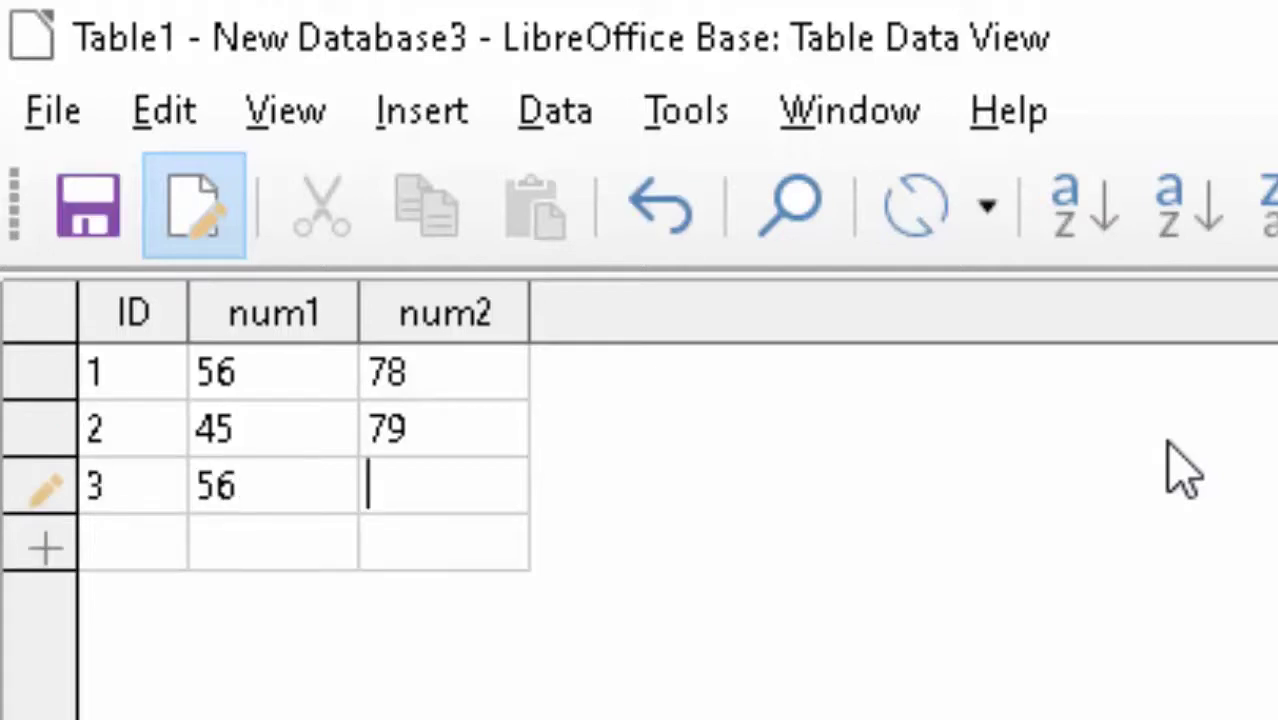
{"action": "type", "text": "78"}
{"action": "key", "text": "Tab"}
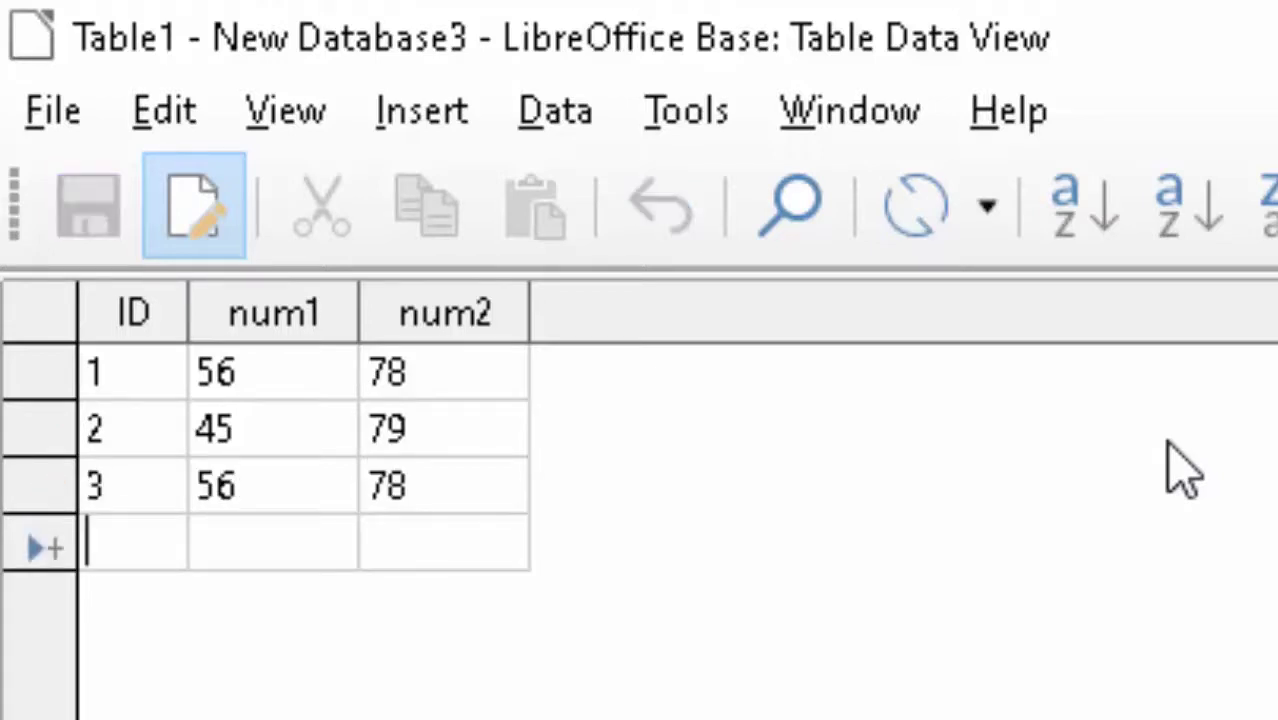
{"action": "type", "text": "4"}
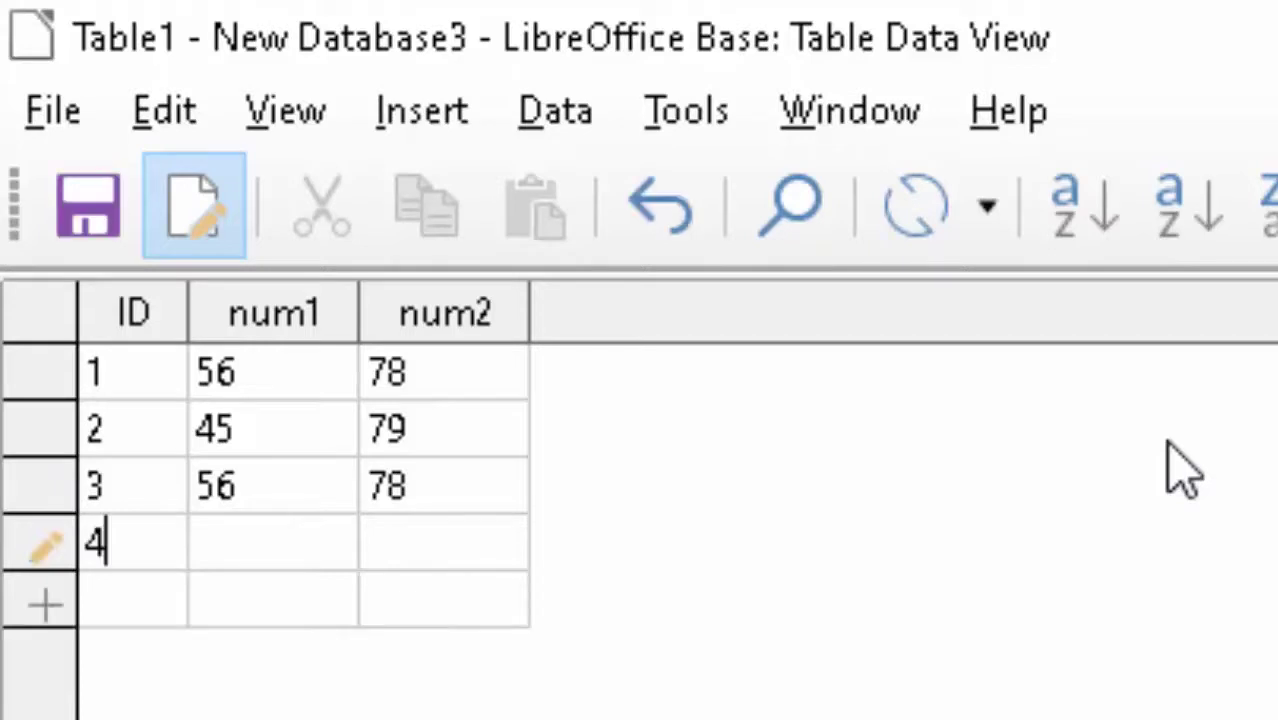
{"action": "key", "text": "Tab"}
{"action": "type", "text": "1"}
{"action": "key", "text": "Tab"}
{"action": "type", "text": "4"}
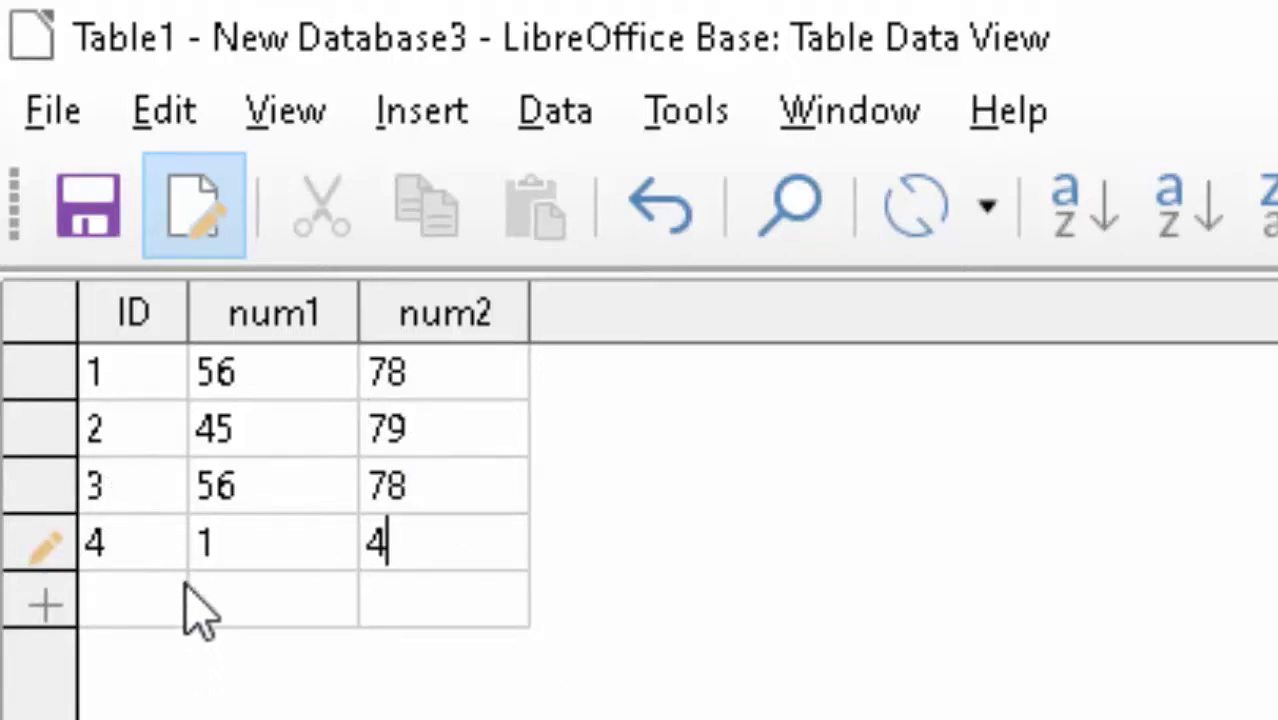
{"action": "left_click", "coordinate": [110, 600]}
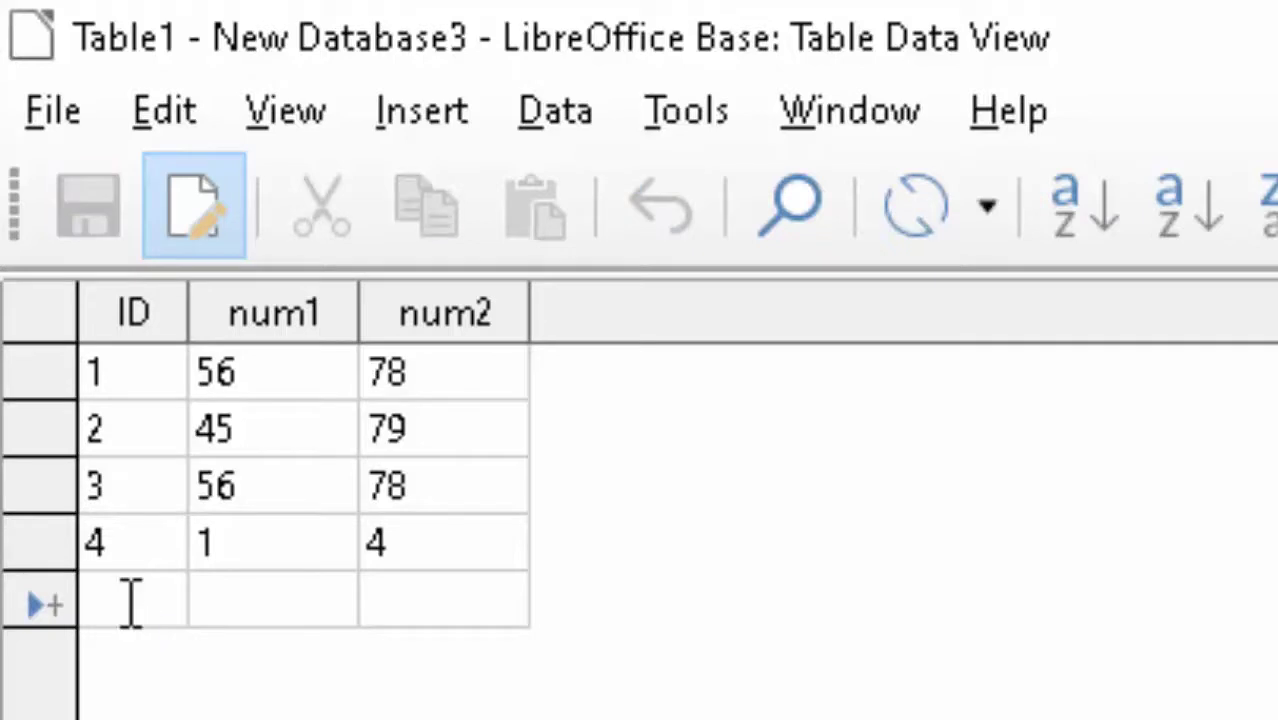
- Enter record 5 with num1 45 and num2 56, correcting its ID to 5
{"action": "type", "text": "4"}
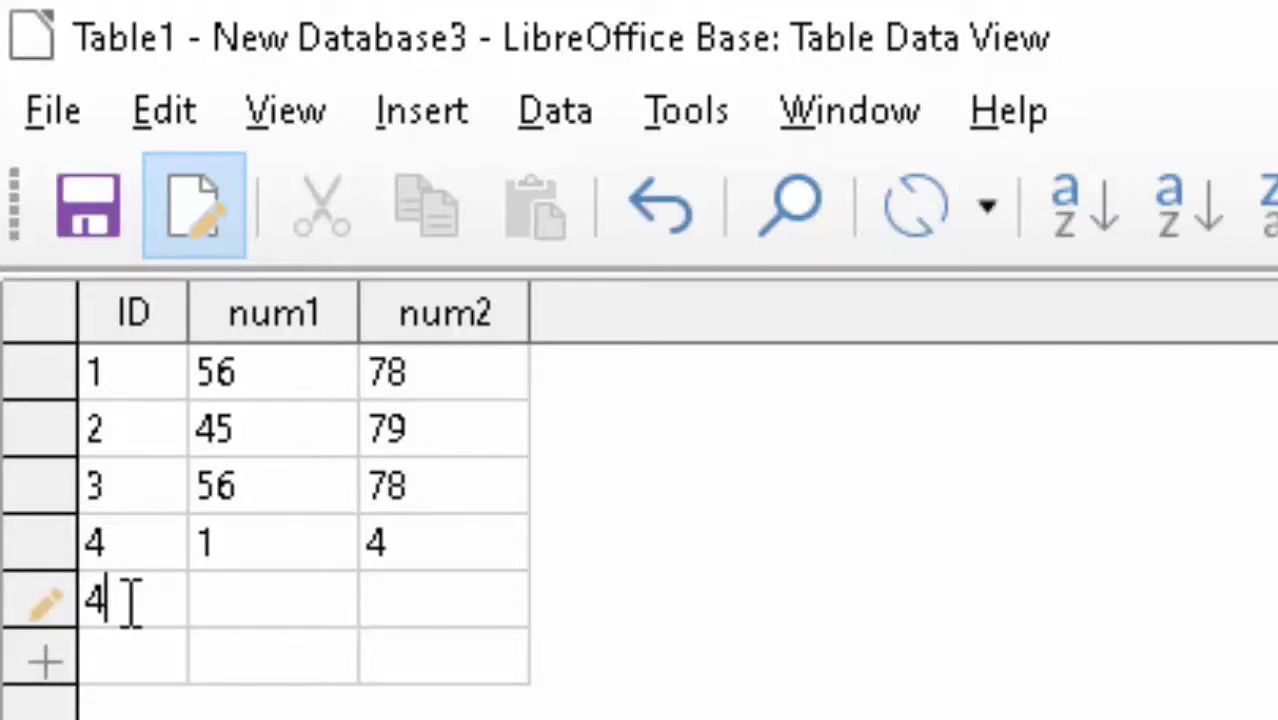
{"action": "key", "text": "BackSpace"}
{"action": "type", "text": "5"}
{"action": "key", "text": "Tab"}
{"action": "type", "text": "45"}
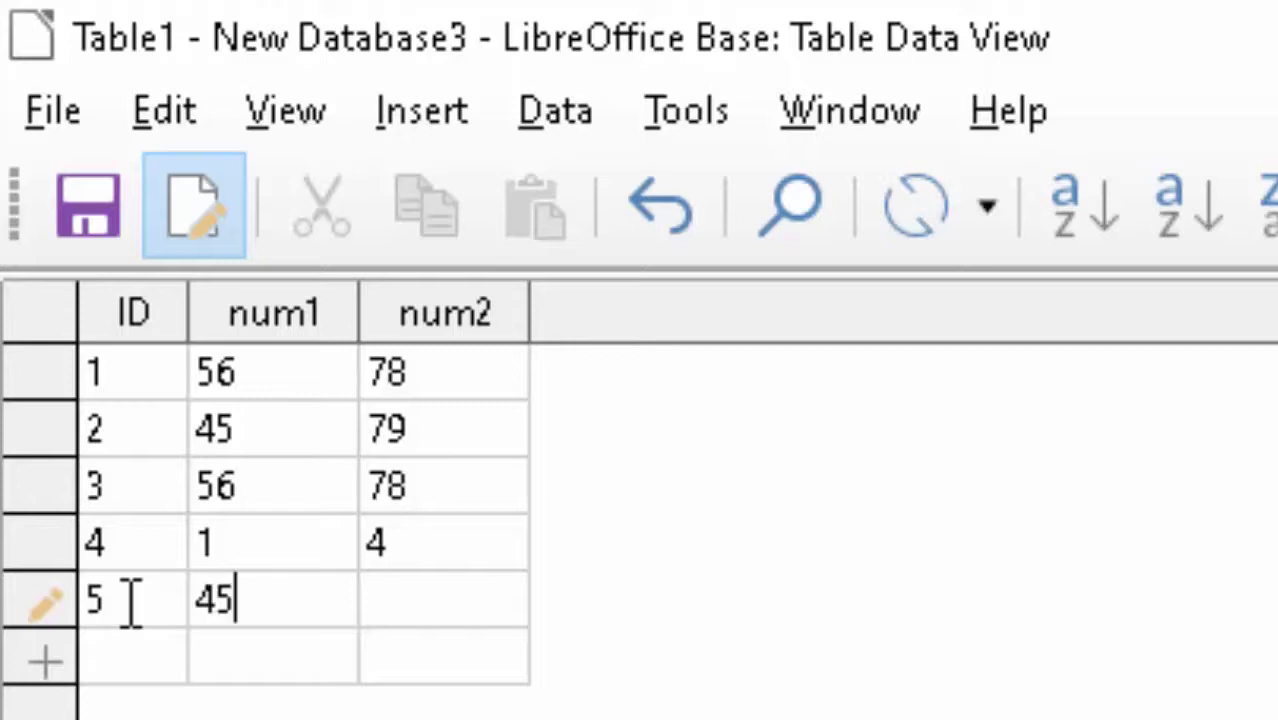
{"action": "type", "text": ".6"}
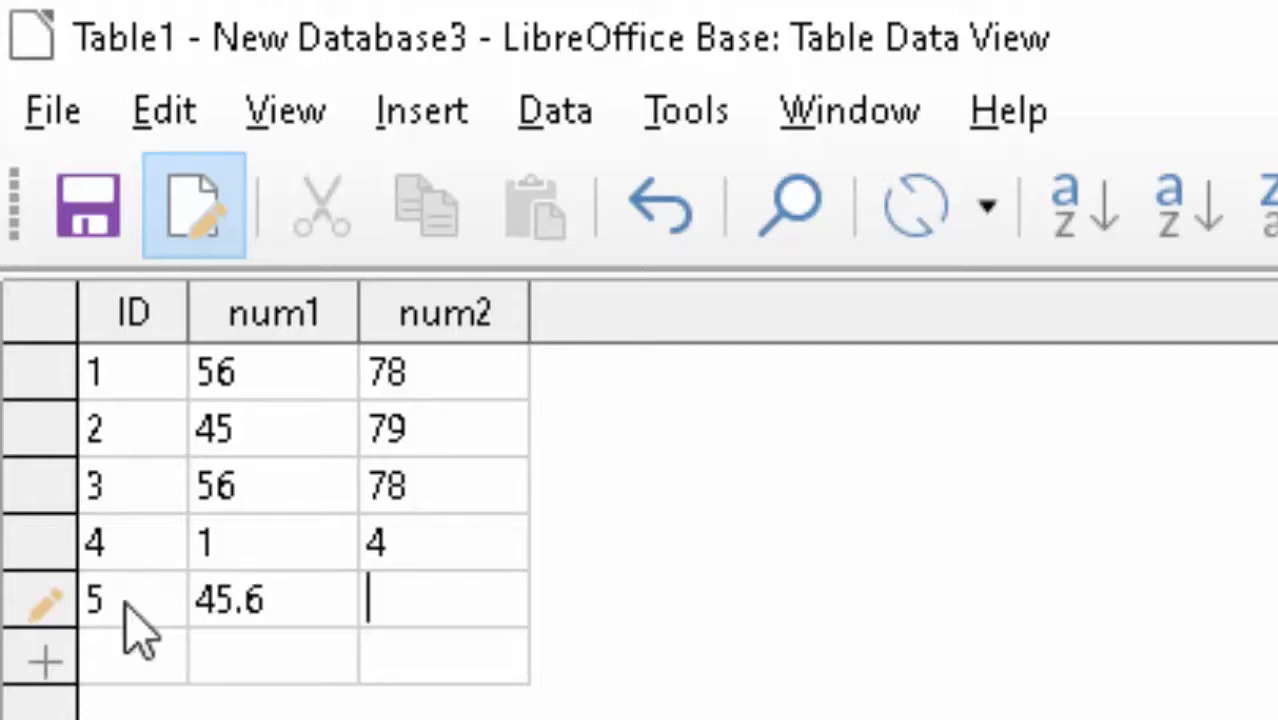
{"action": "type", "text": "56"}
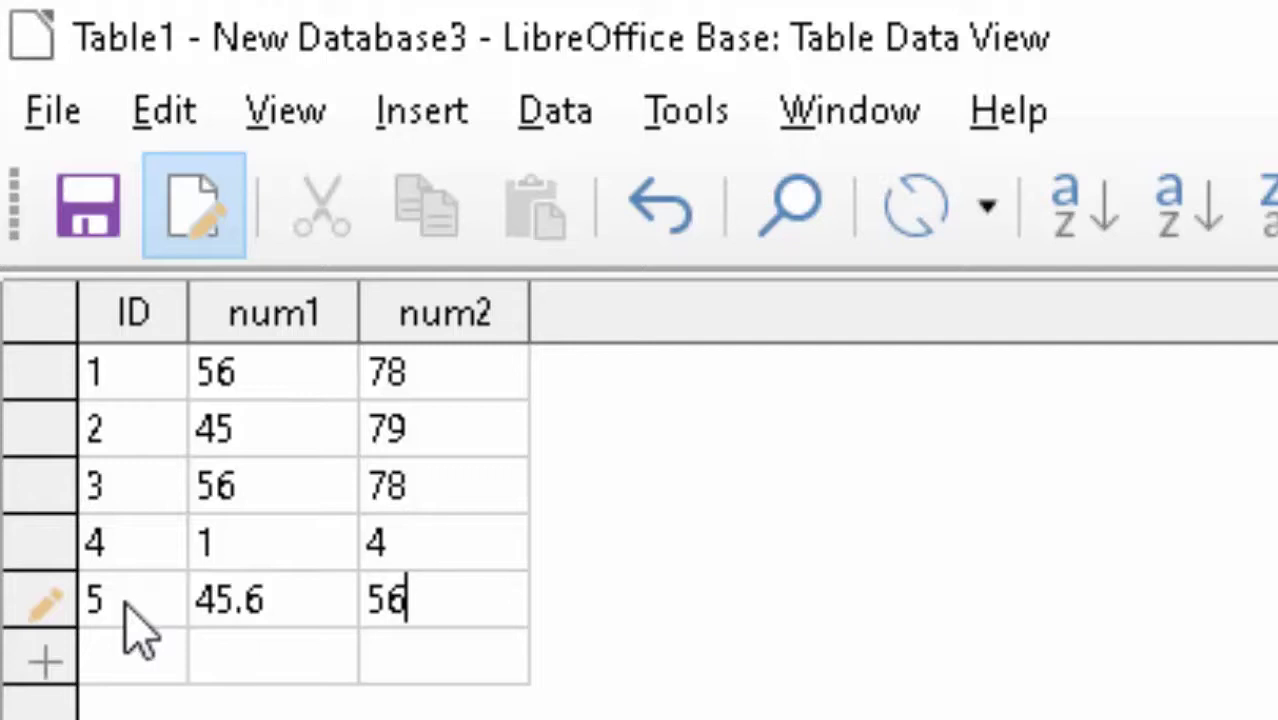
{"action": "type", "text": ".5"}
{"action": "key", "text": "Return"}
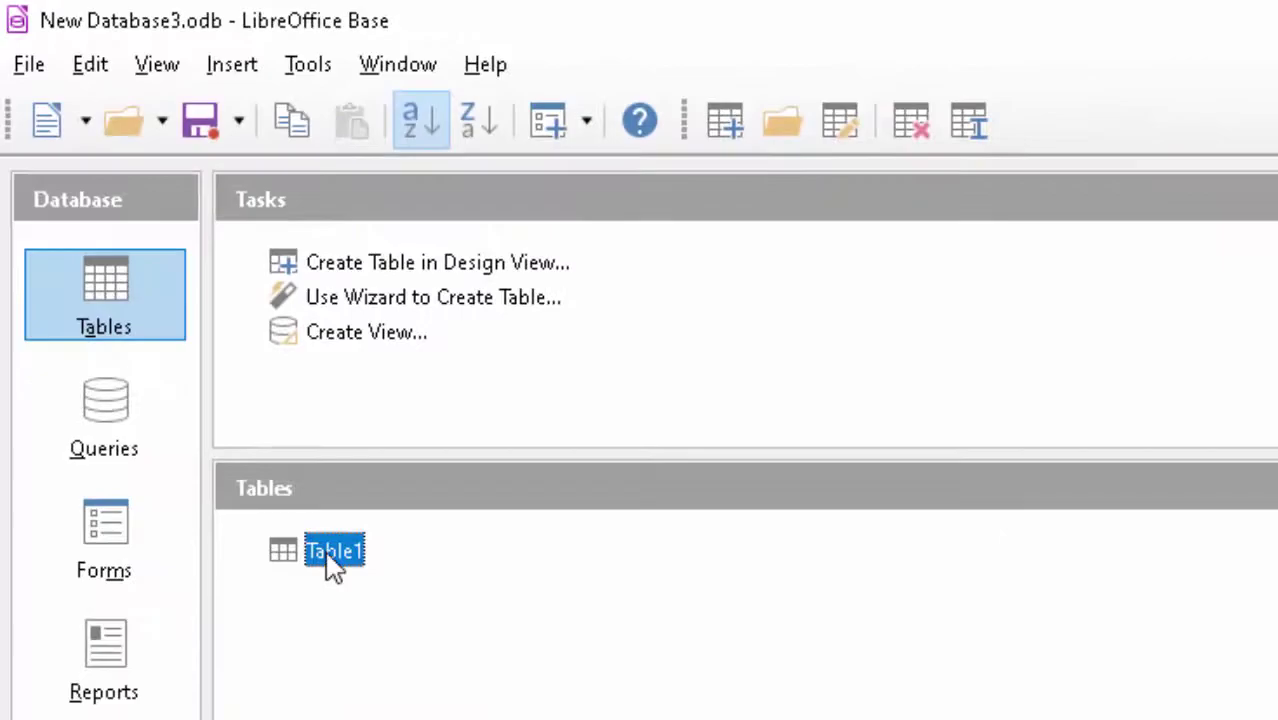
- Reopen Table1 to review its five records, then close it
{"action": "double_click", "coordinate": [327, 556]}
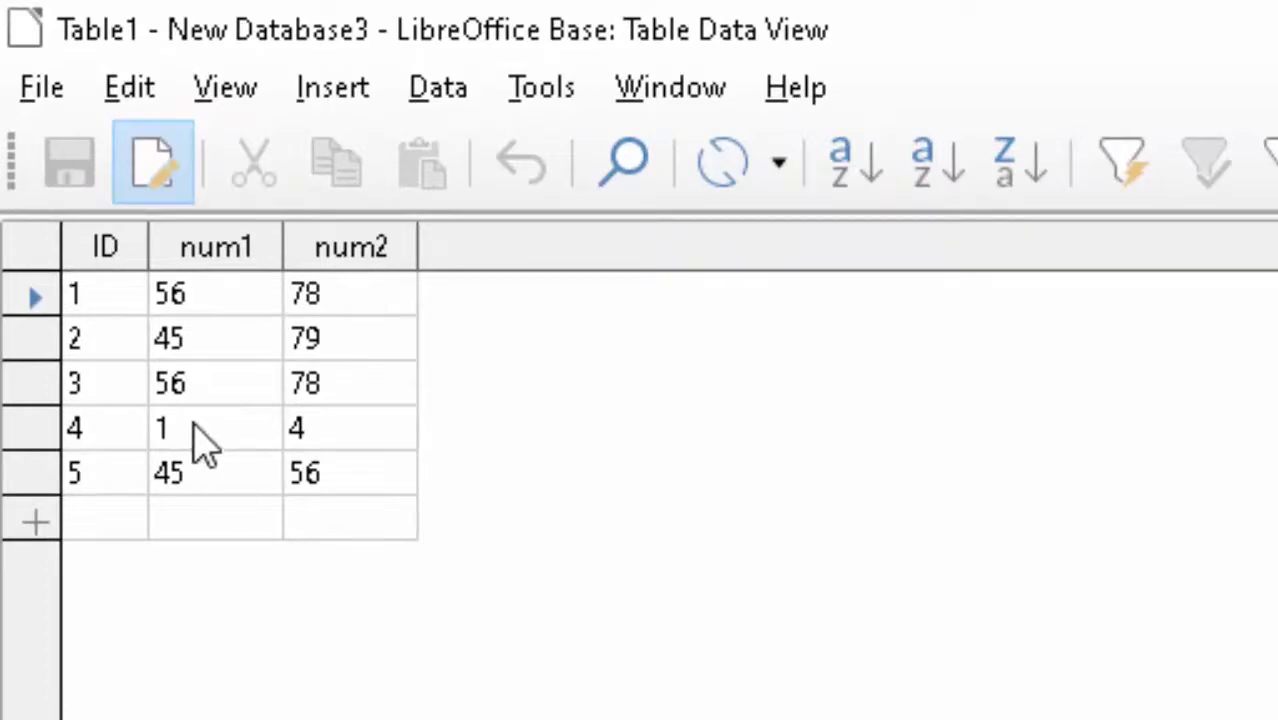
{"action": "key", "text": "ctrl+w"}
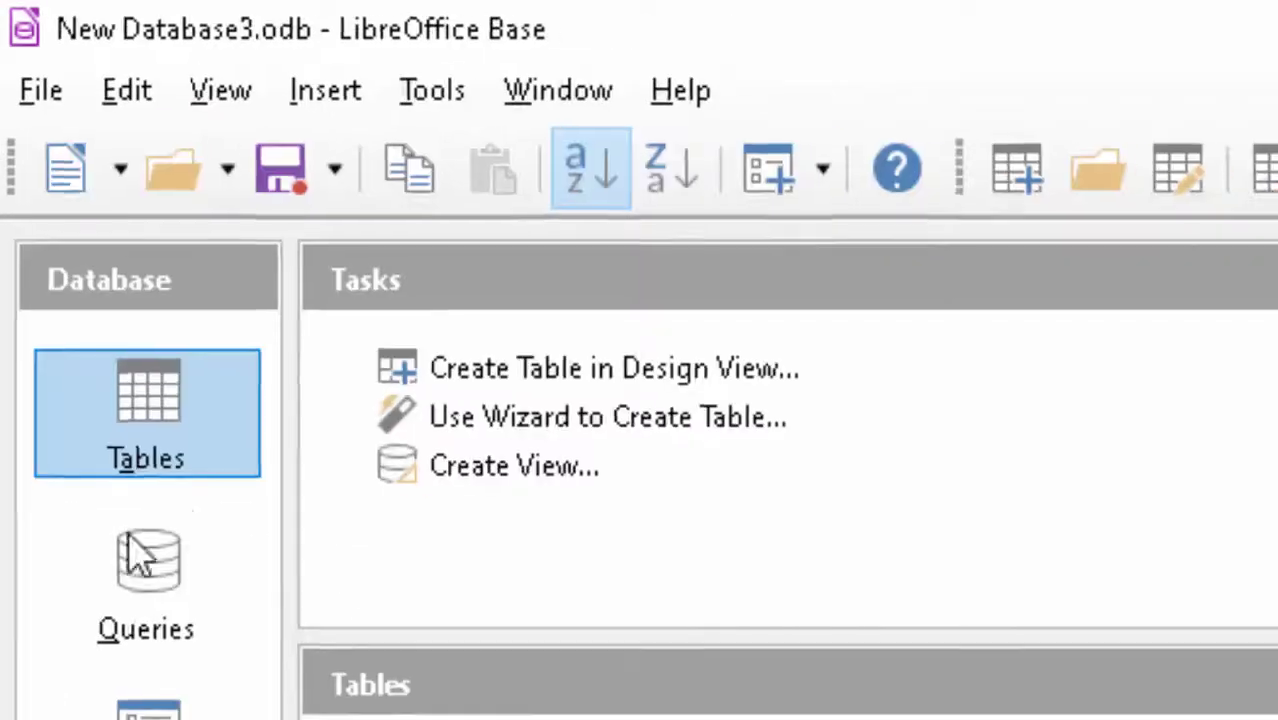
- Create a design-view query on Table1 showing the ID, num1 and num2 fields
{"action": "left_click", "coordinate": [104, 455]}
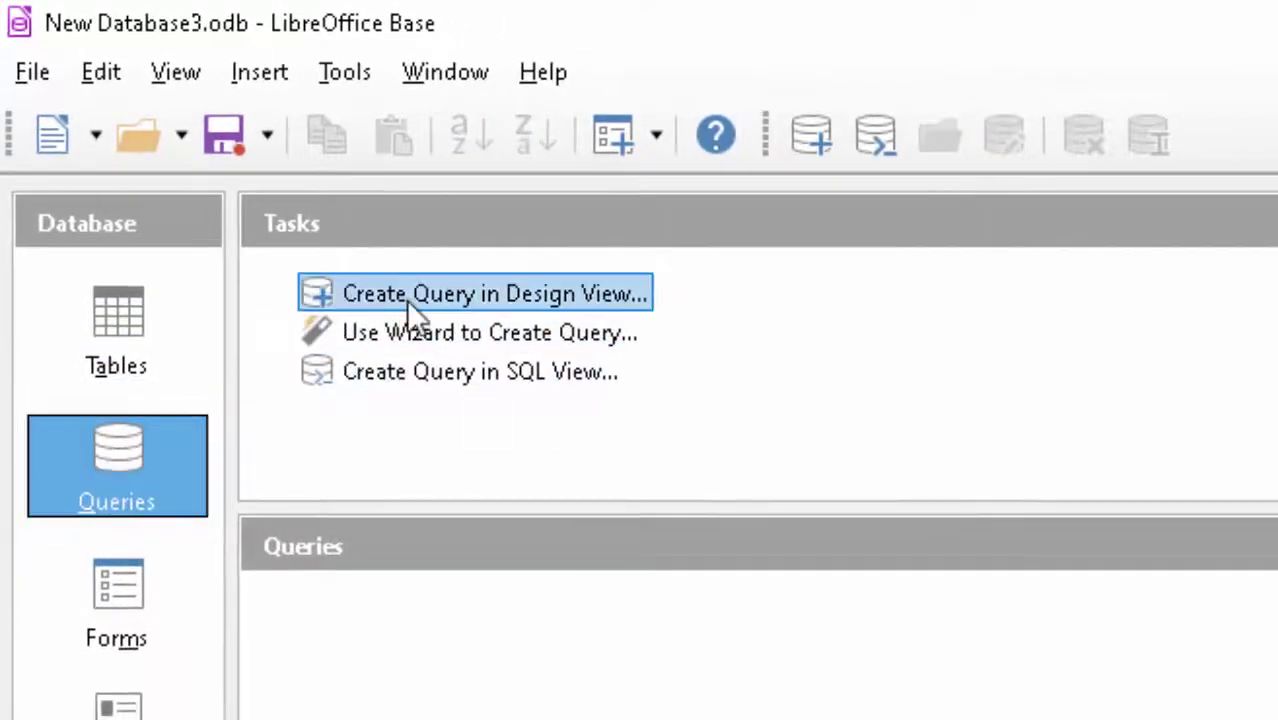
{"action": "left_click", "coordinate": [435, 296]}
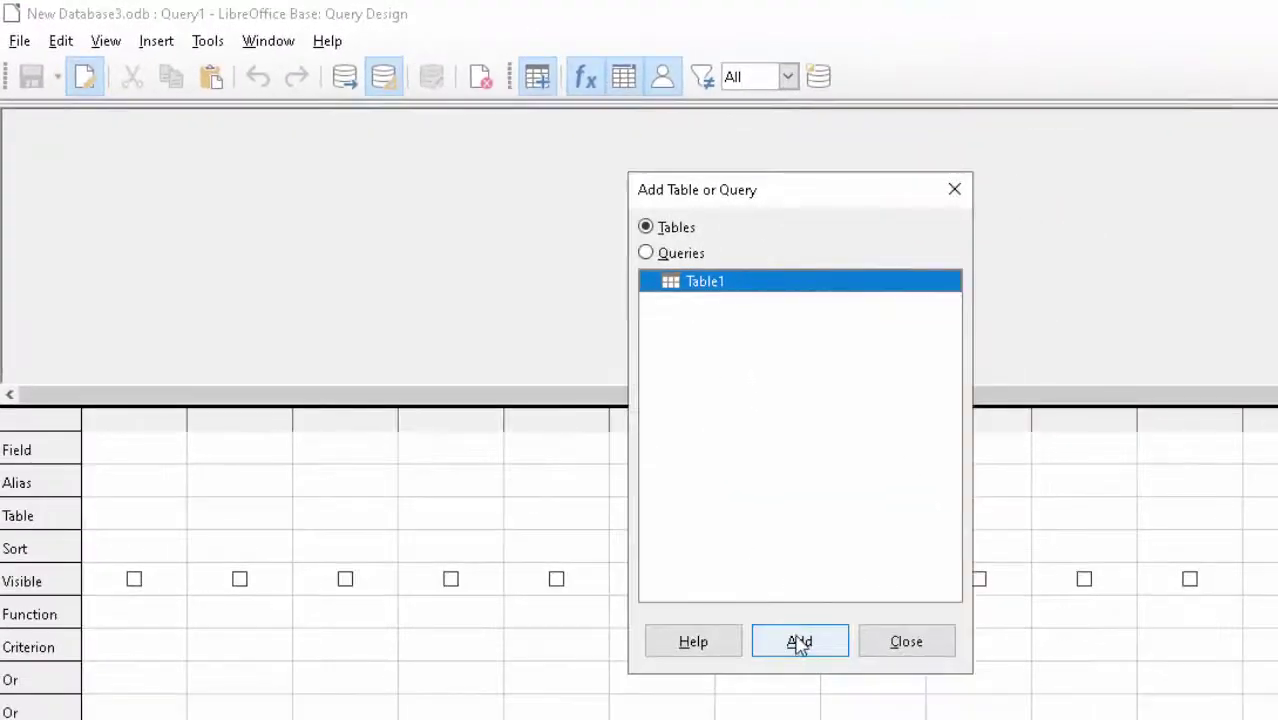
{"action": "left_click", "coordinate": [799, 637]}
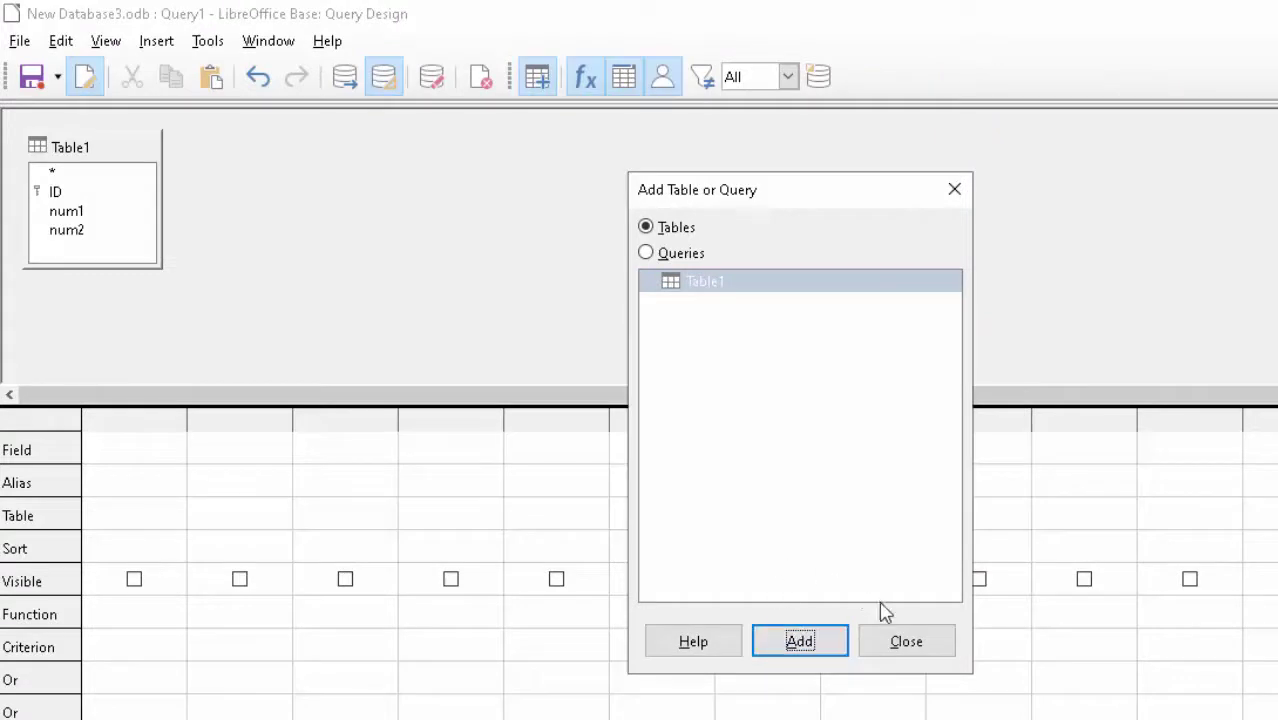
{"action": "left_click", "coordinate": [903, 648]}
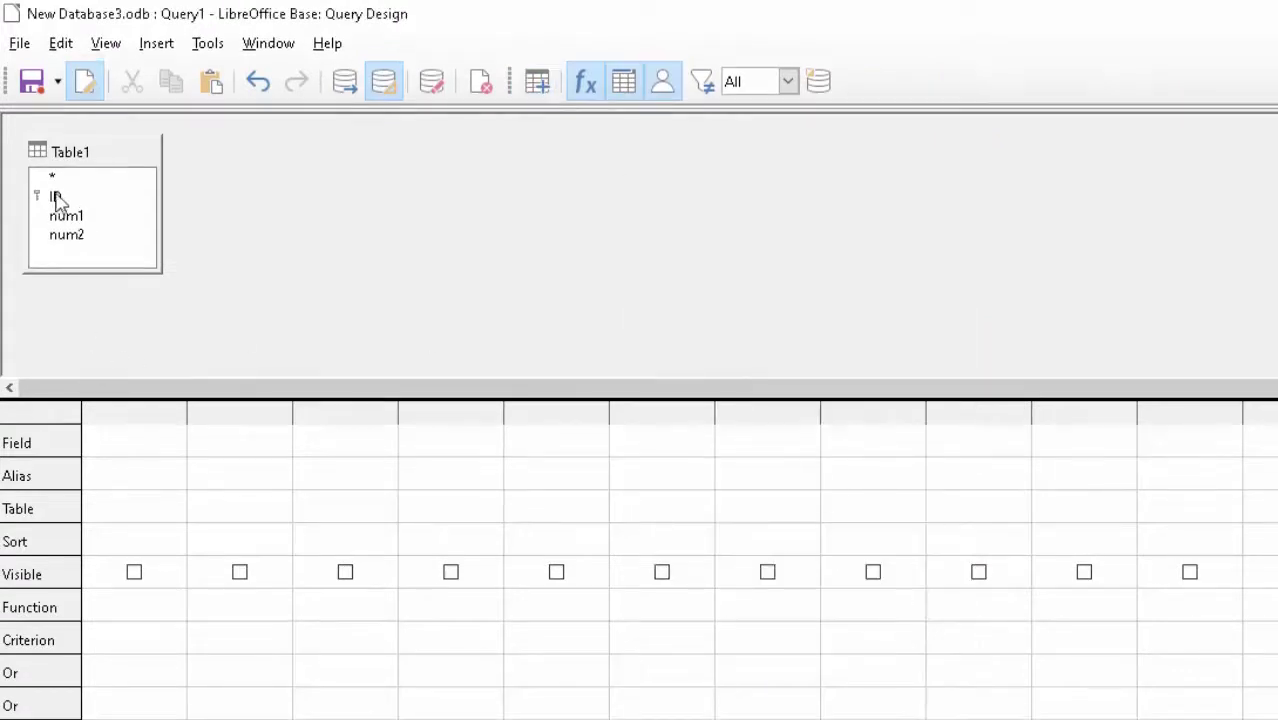
{"action": "double_click", "coordinate": [56, 196]}
{"action": "double_click", "coordinate": [83, 220]}
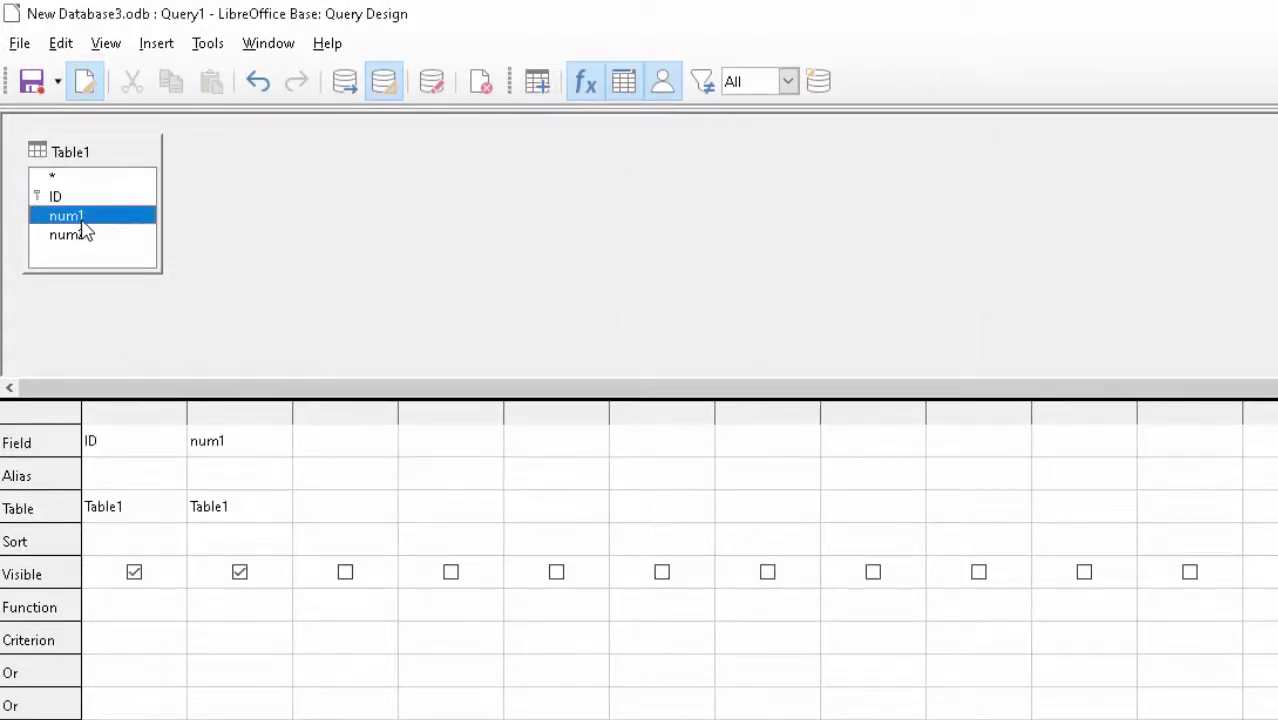
{"action": "double_click", "coordinate": [83, 236]}
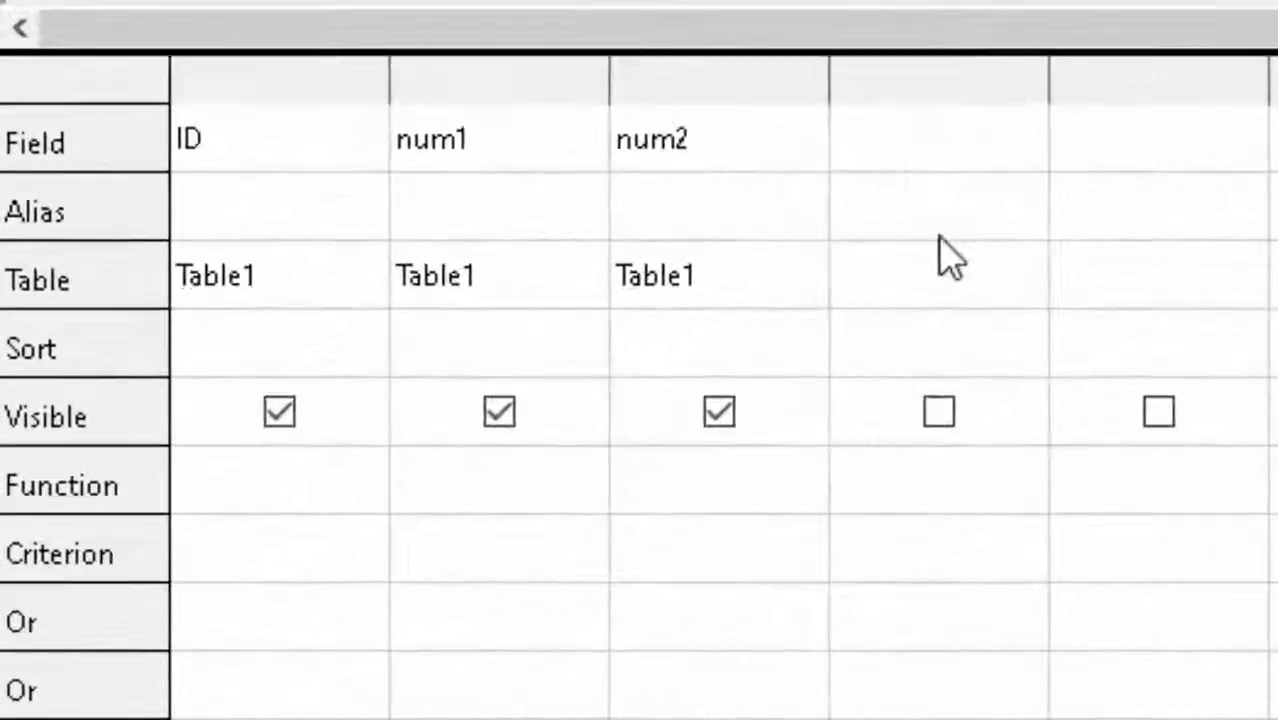
{"action": "left_click", "coordinate": [932, 140]}
{"action": "type", "text": "\""}
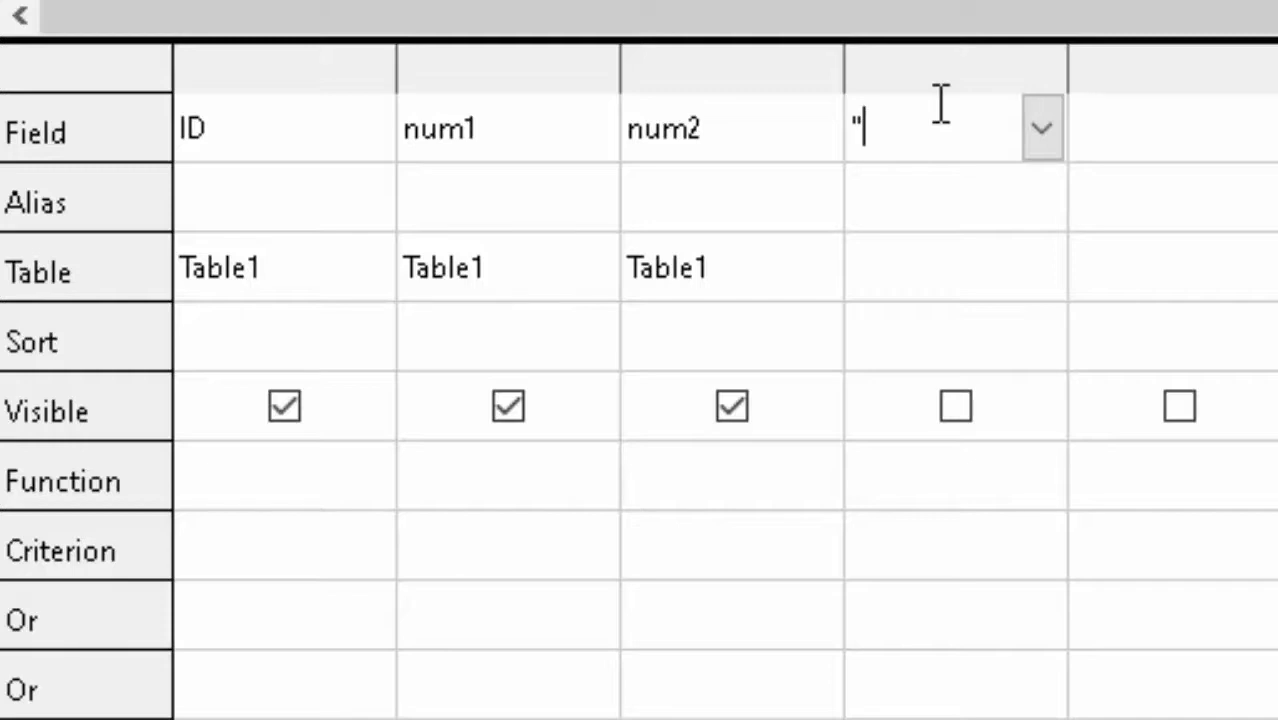
- Enter "num1" + "num2" in the fourth Field cell and widen that column
{"action": "type", "text": "nu"}
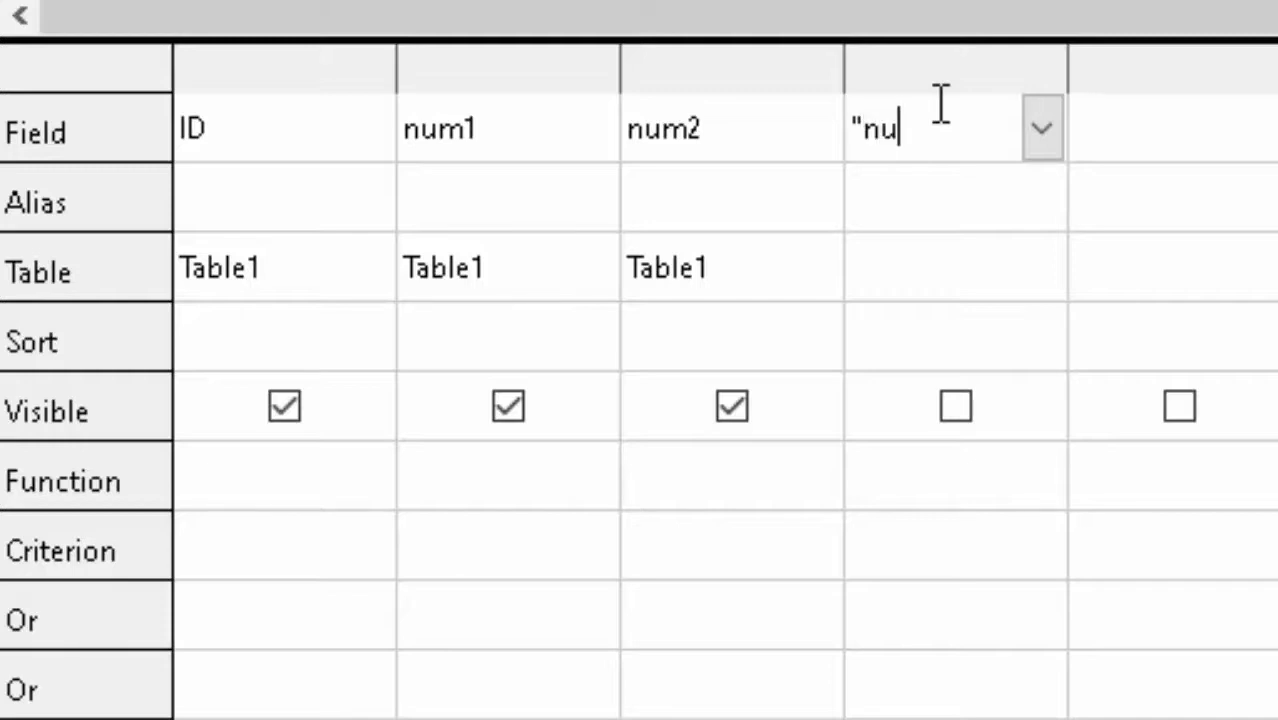
{"action": "type", "text": "m"}
{"action": "type", "text": "1"}
{"action": "type", "text": "\""}
{"action": "type", "text": " +n"}
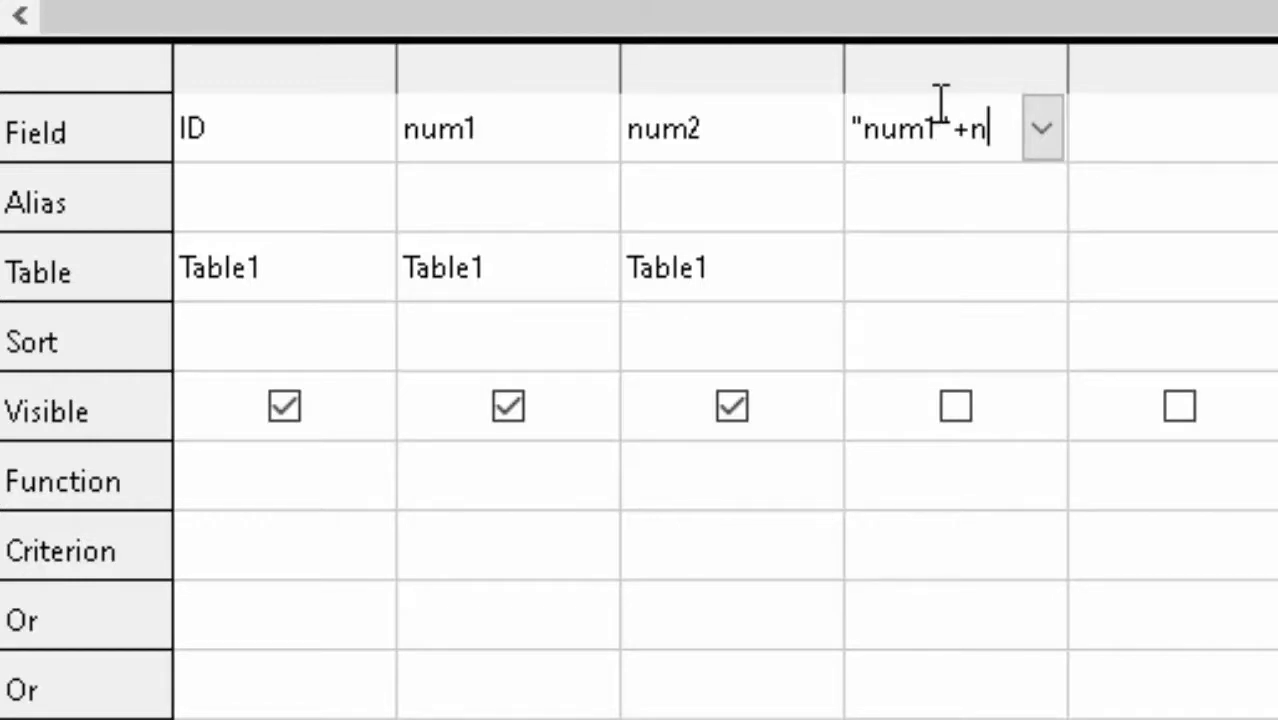
{"action": "type", "text": "um2"}
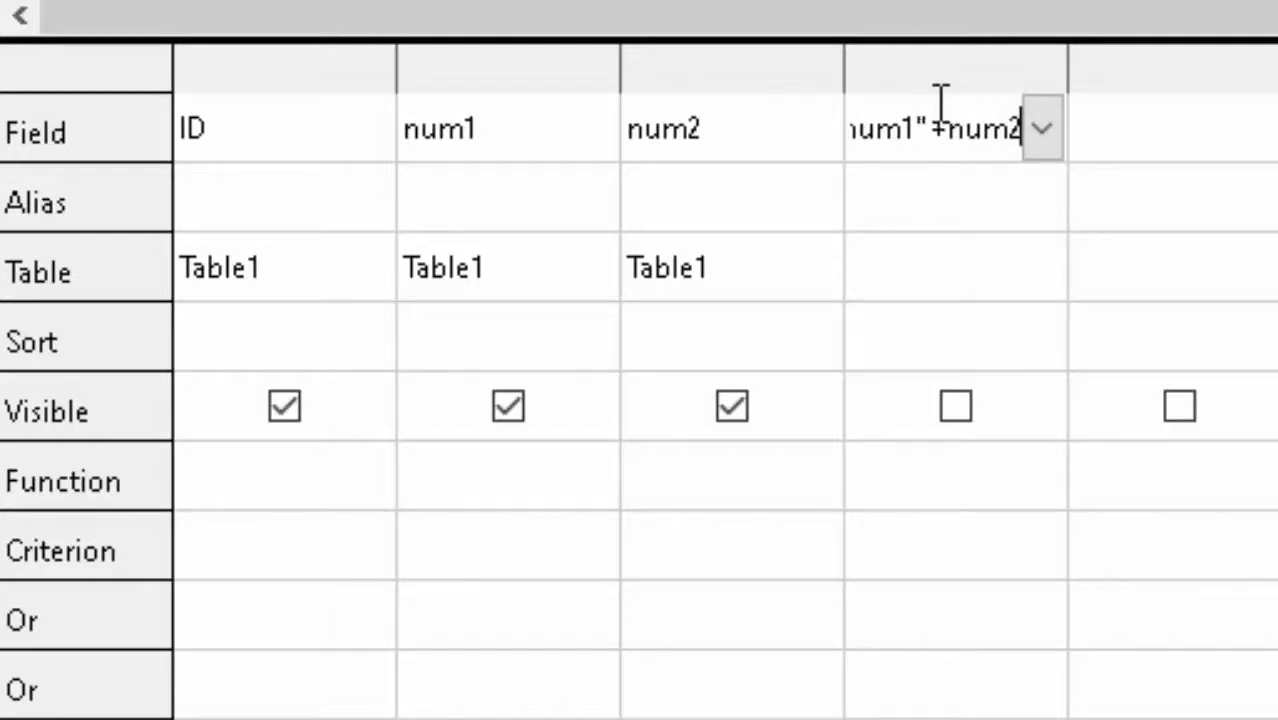
{"action": "type", "text": "\""}
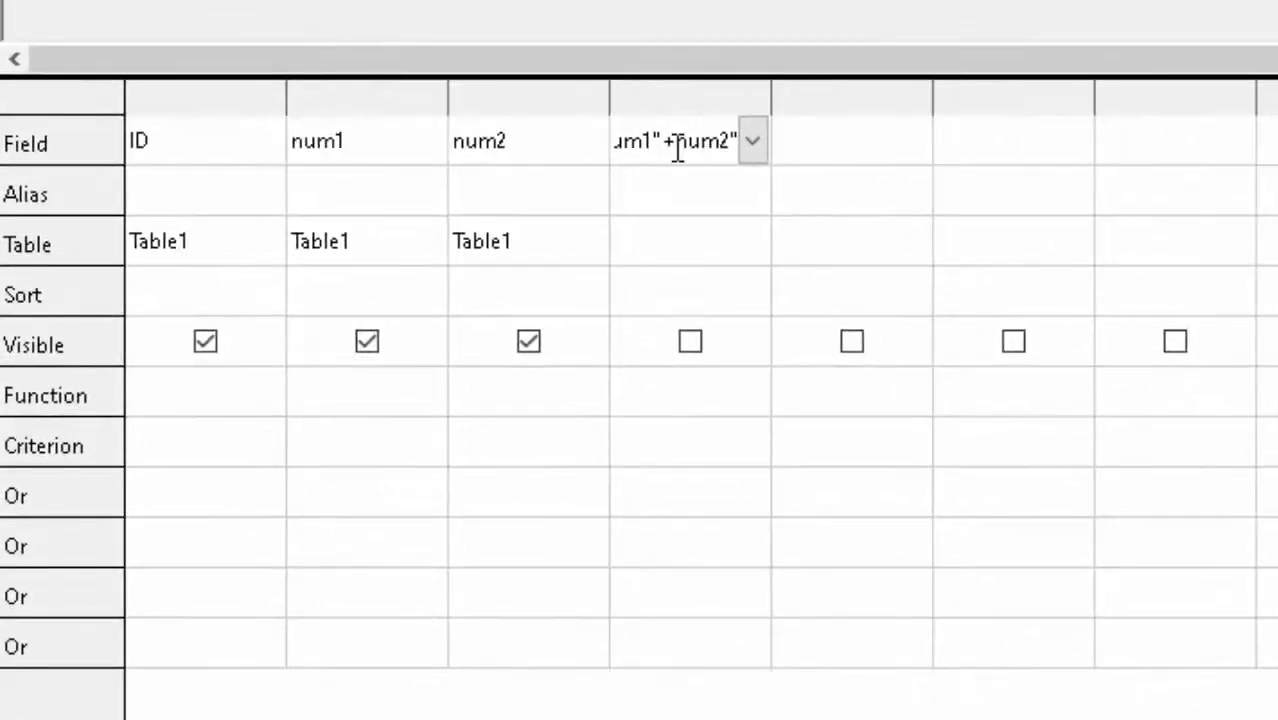
{"action": "type", "text": "\""}
{"action": "left_click", "coordinate": [857, 153]}
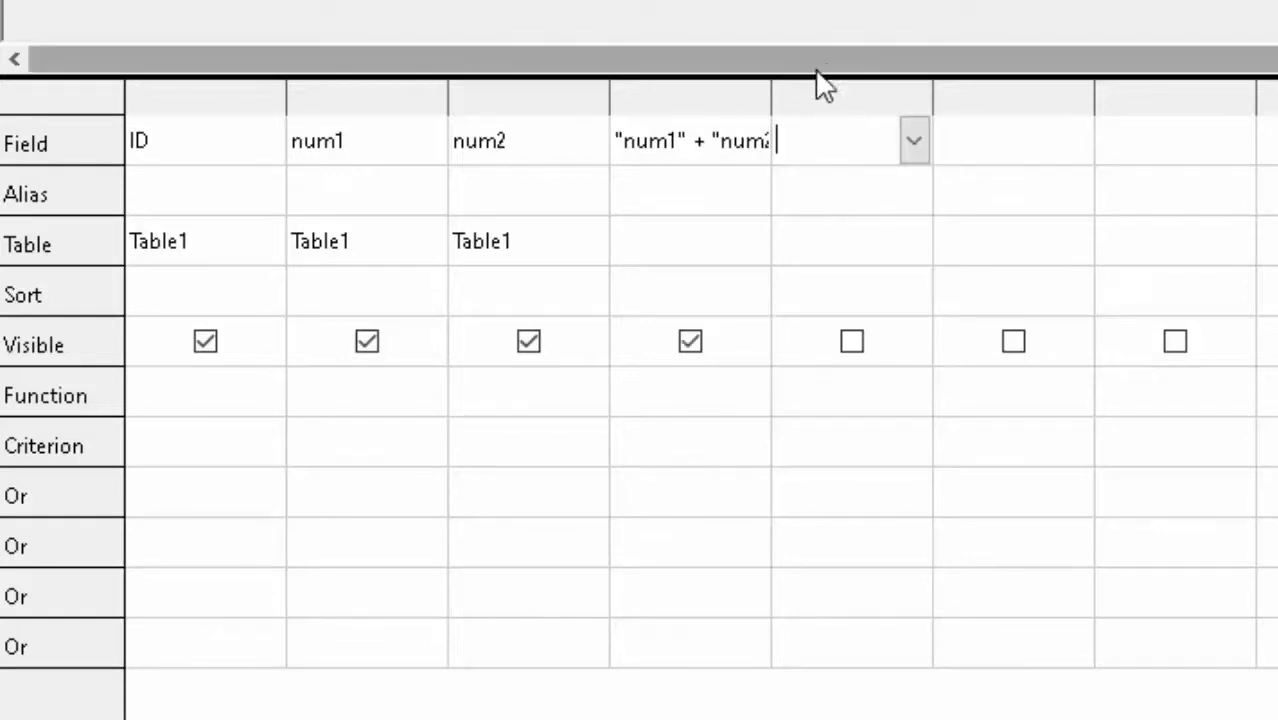
{"action": "left_click_drag", "start_coordinate": [771, 94], "coordinate": [834, 133]}
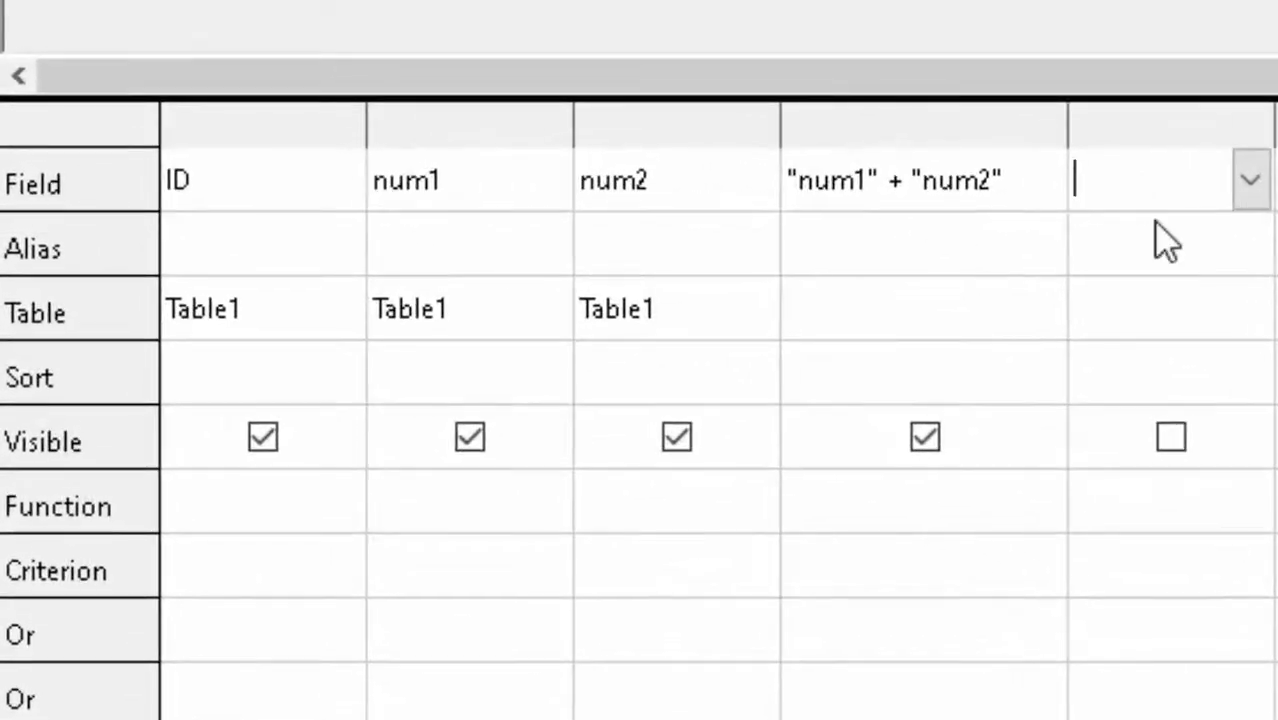
- Enter "num1" - "num2" in the fifth Field cell, adding the missing quotes around each field
{"action": "type", "text": "n"}
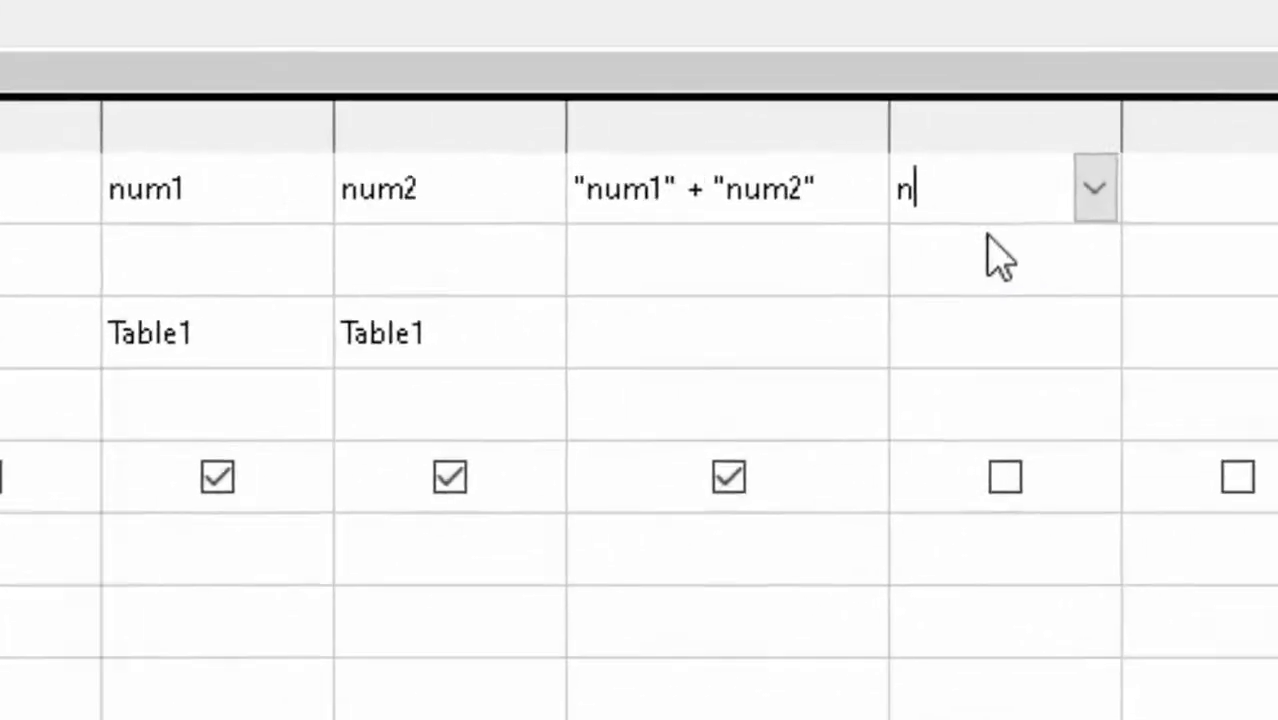
{"action": "type", "text": "um"}
{"action": "type", "text": "1"}
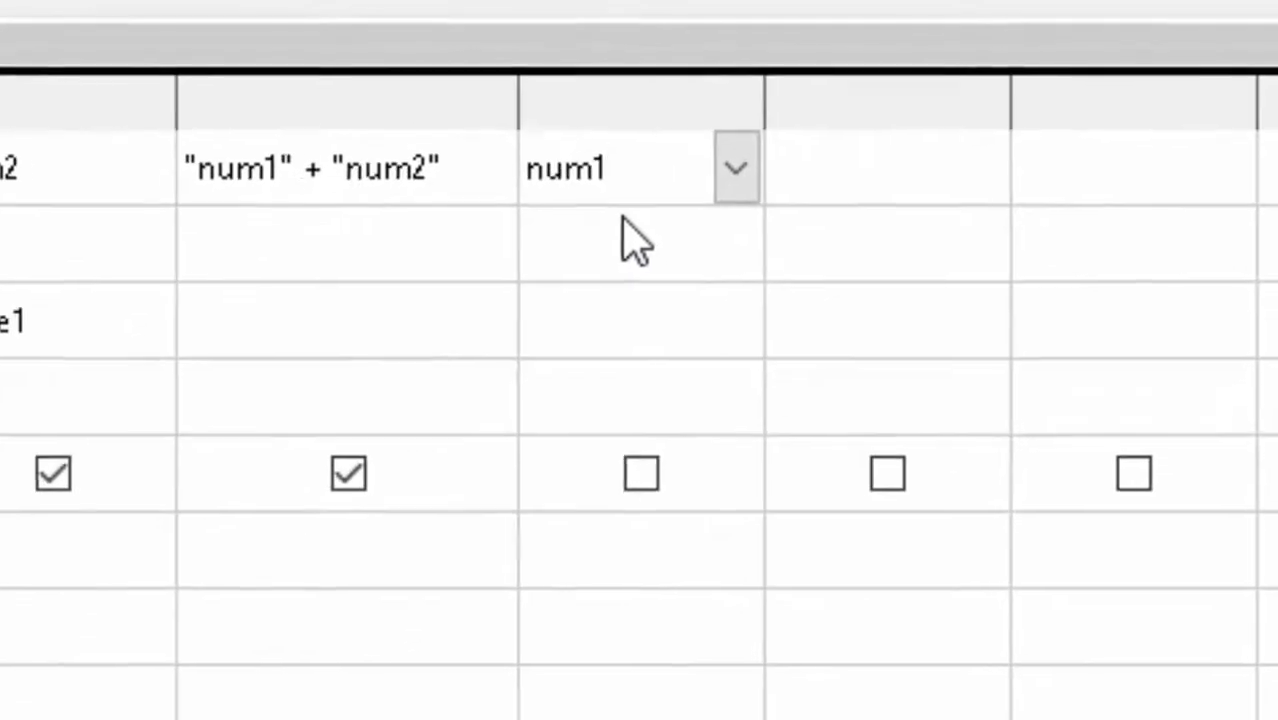
{"action": "type", "text": "-num"}
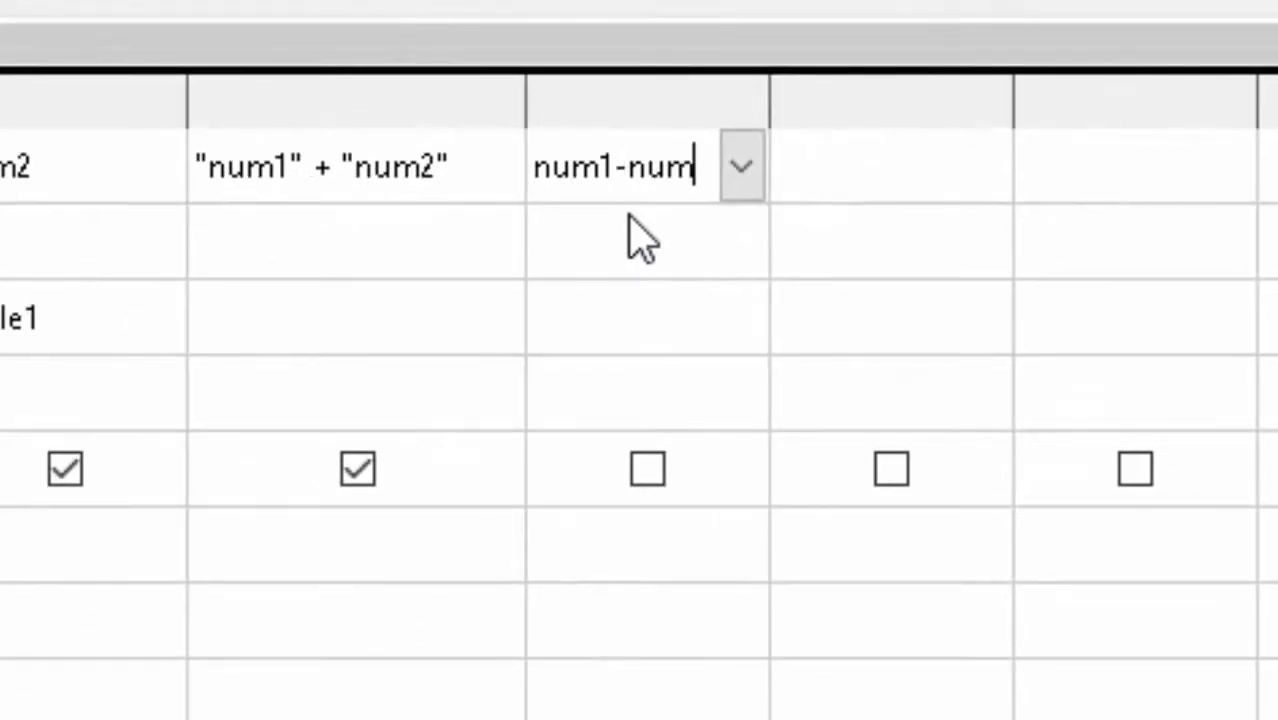
{"action": "type", "text": "2"}
{"action": "type", "text": "\""}
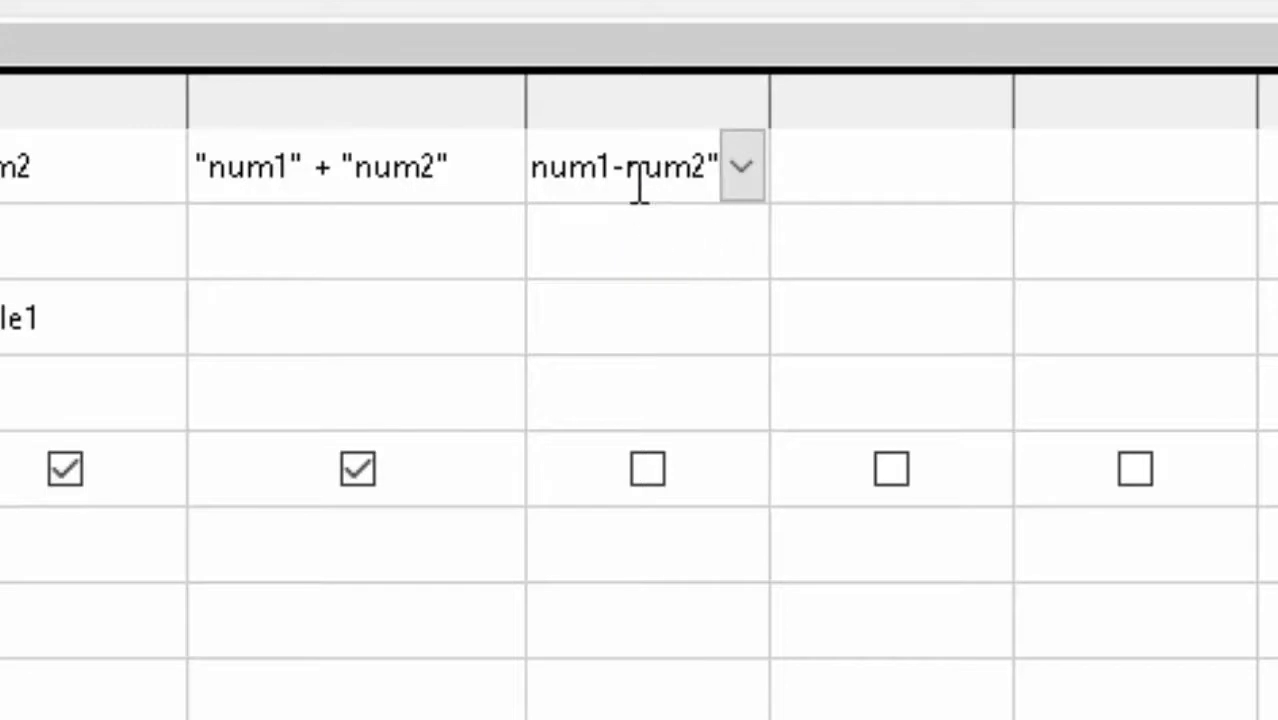
{"action": "left_click", "coordinate": [626, 168]}
{"action": "type", "text": "\""}
{"action": "left_click_drag", "start_coordinate": [772, 106], "coordinate": [912, 172]}
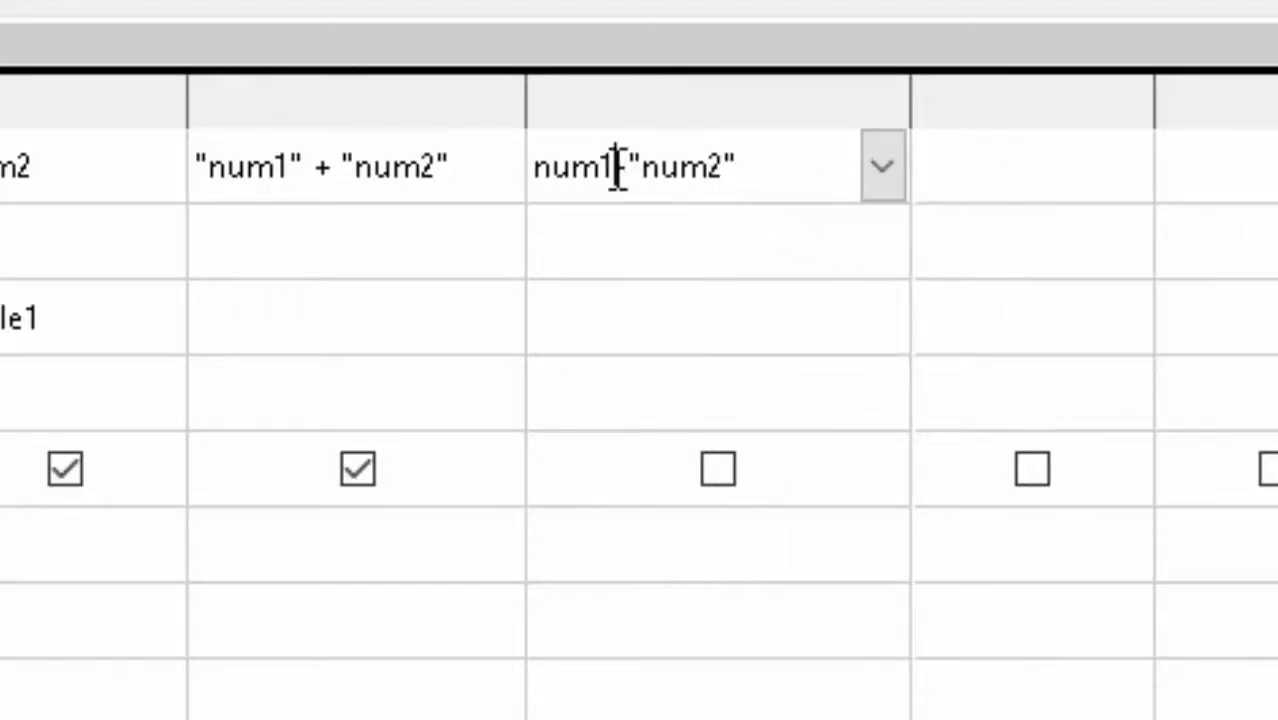
{"action": "left_click", "coordinate": [617, 167]}
{"action": "type", "text": "\""}
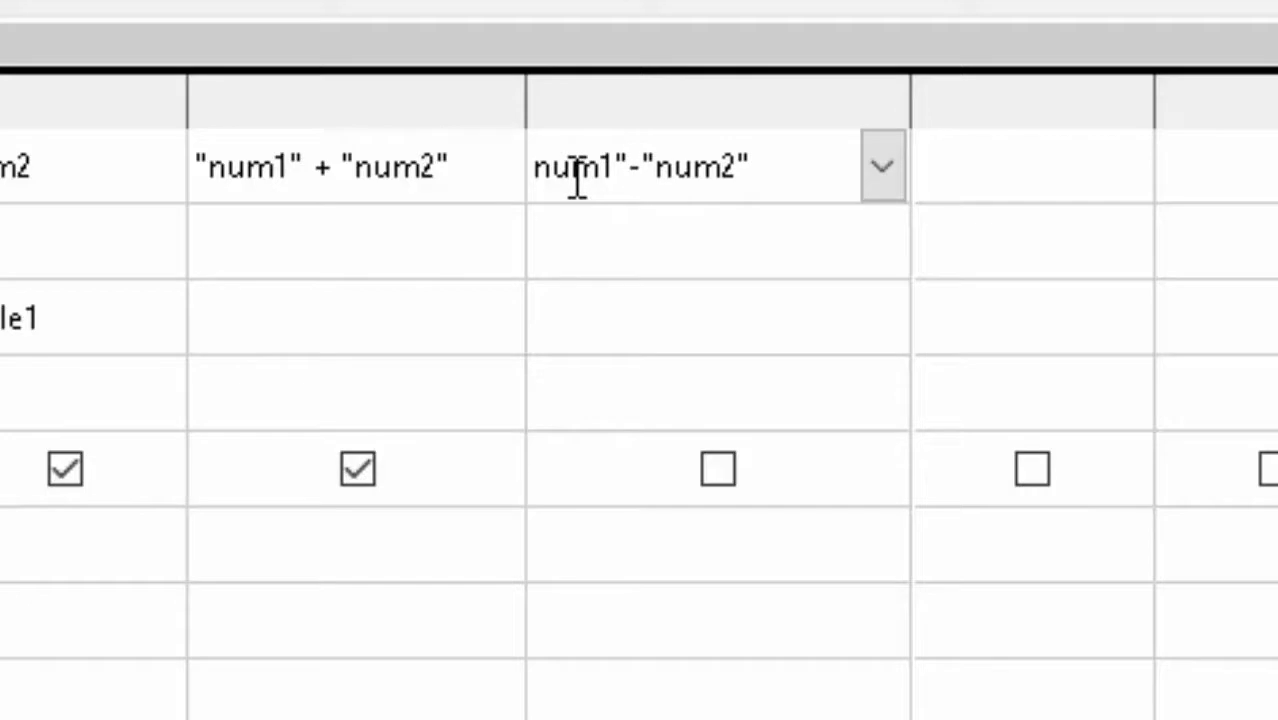
{"action": "left_click", "coordinate": [537, 165]}
{"action": "type", "text": "\""}
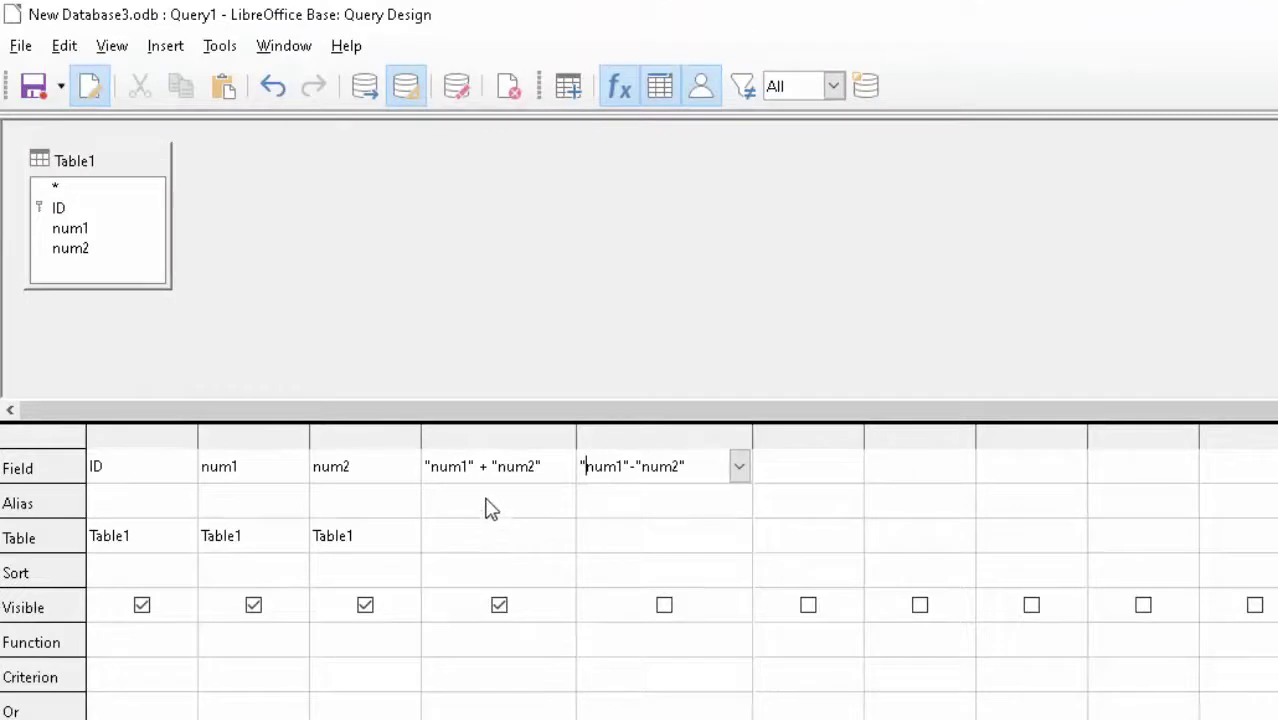
{"action": "left_click", "coordinate": [486, 508]}
{"action": "type", "text": "A"}
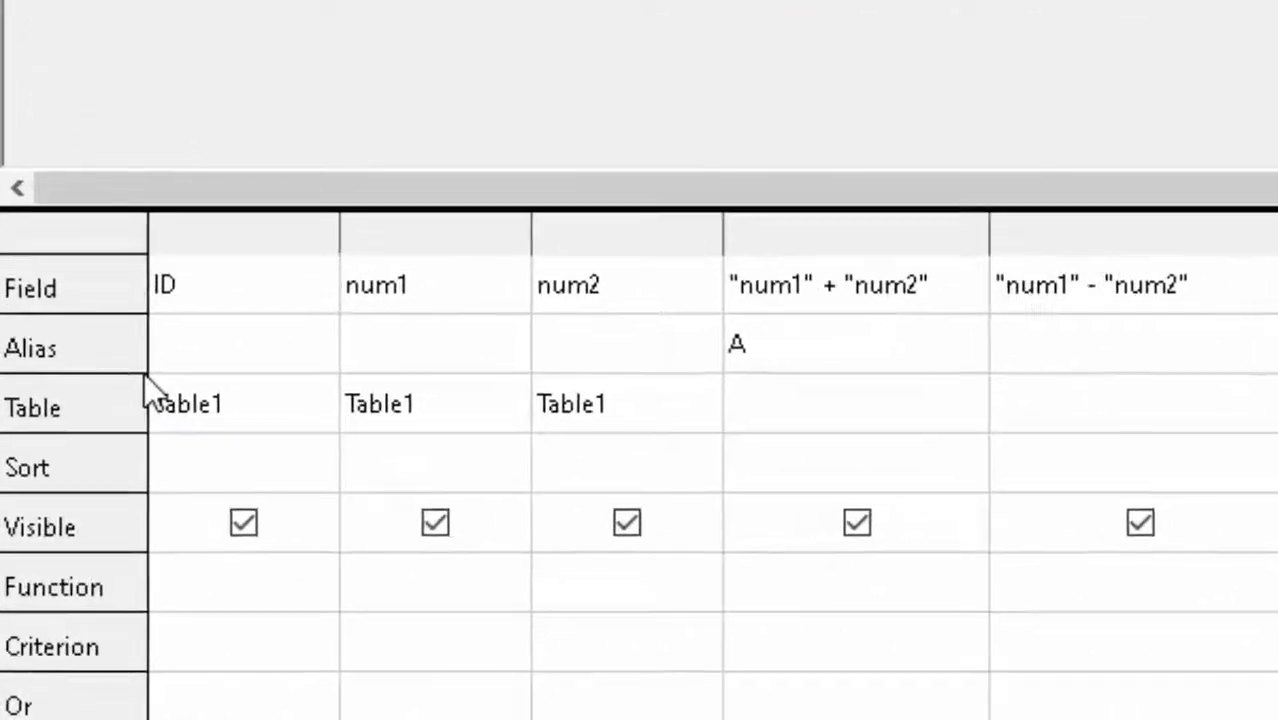
- Alias the fourth column Addition and the fifth column Subtraction
{"action": "type", "text": "ddition"}
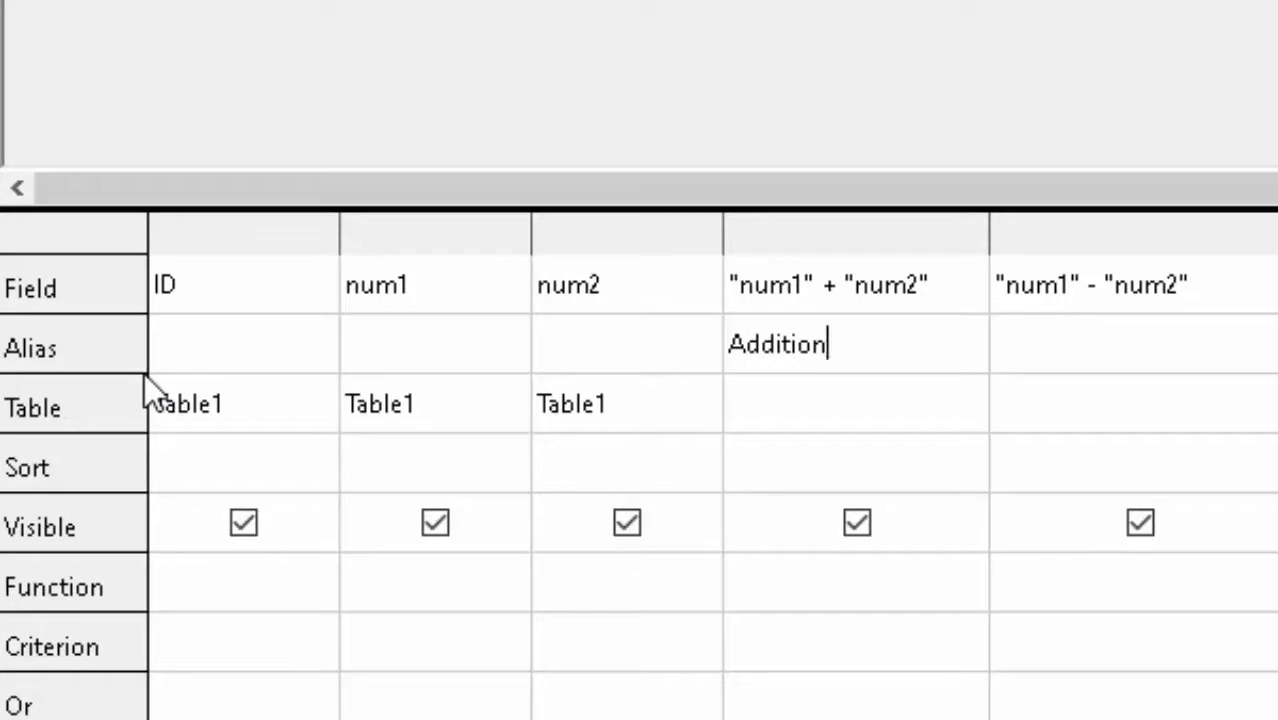
{"action": "key", "text": "Tab"}
{"action": "type", "text": "Su"}
{"action": "type", "text": "btrac"}
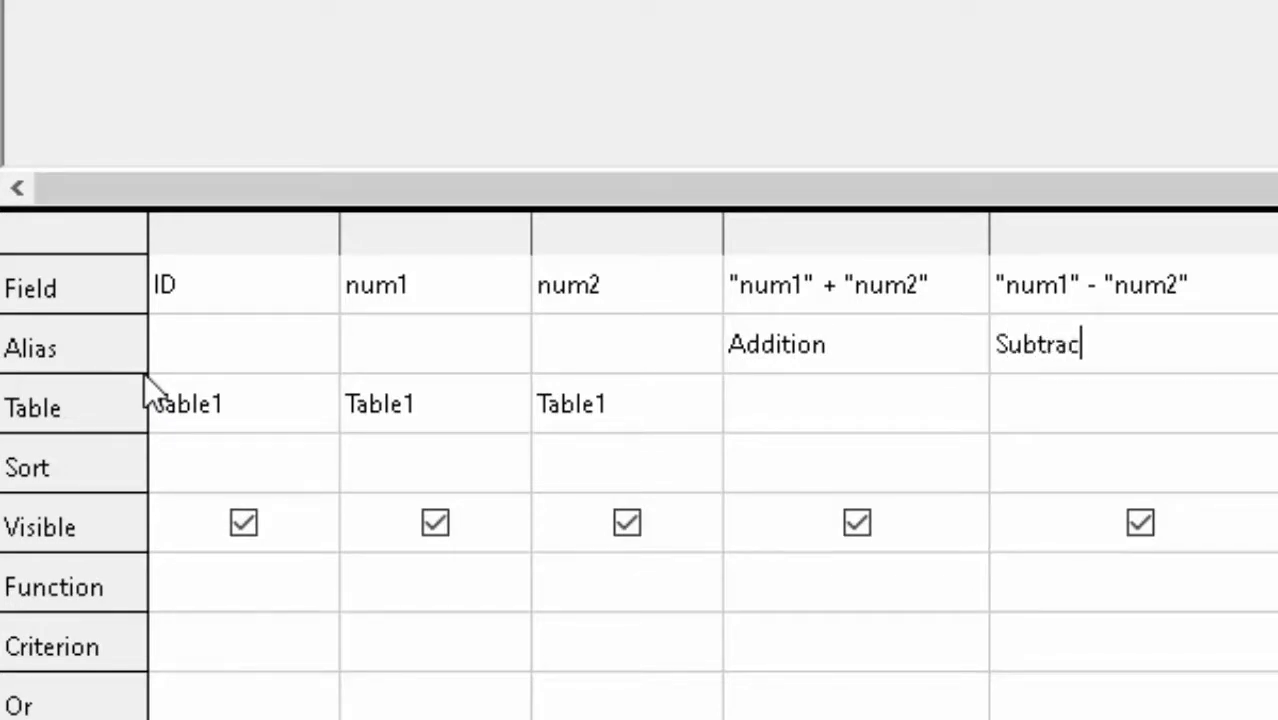
{"action": "type", "text": "tion"}
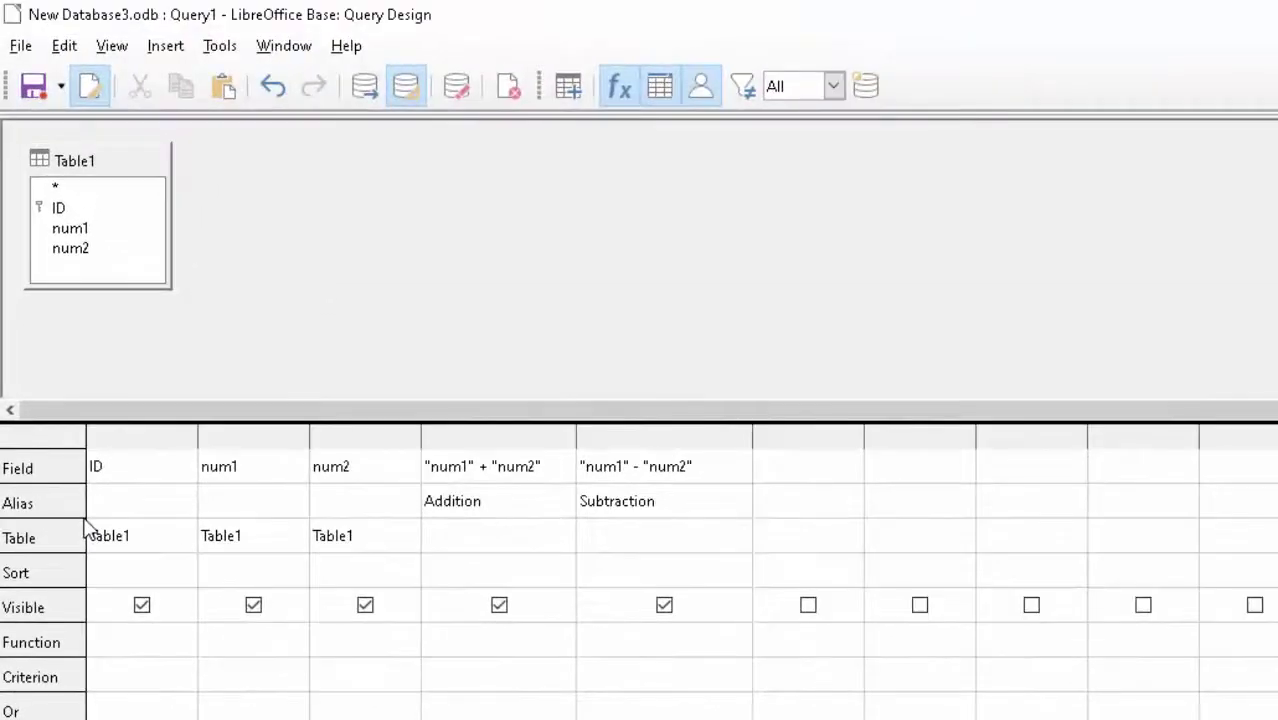
- Save the query, replacing the default name Query1 with 'Addition & subtraction'
{"action": "left_click", "coordinate": [36, 88]}
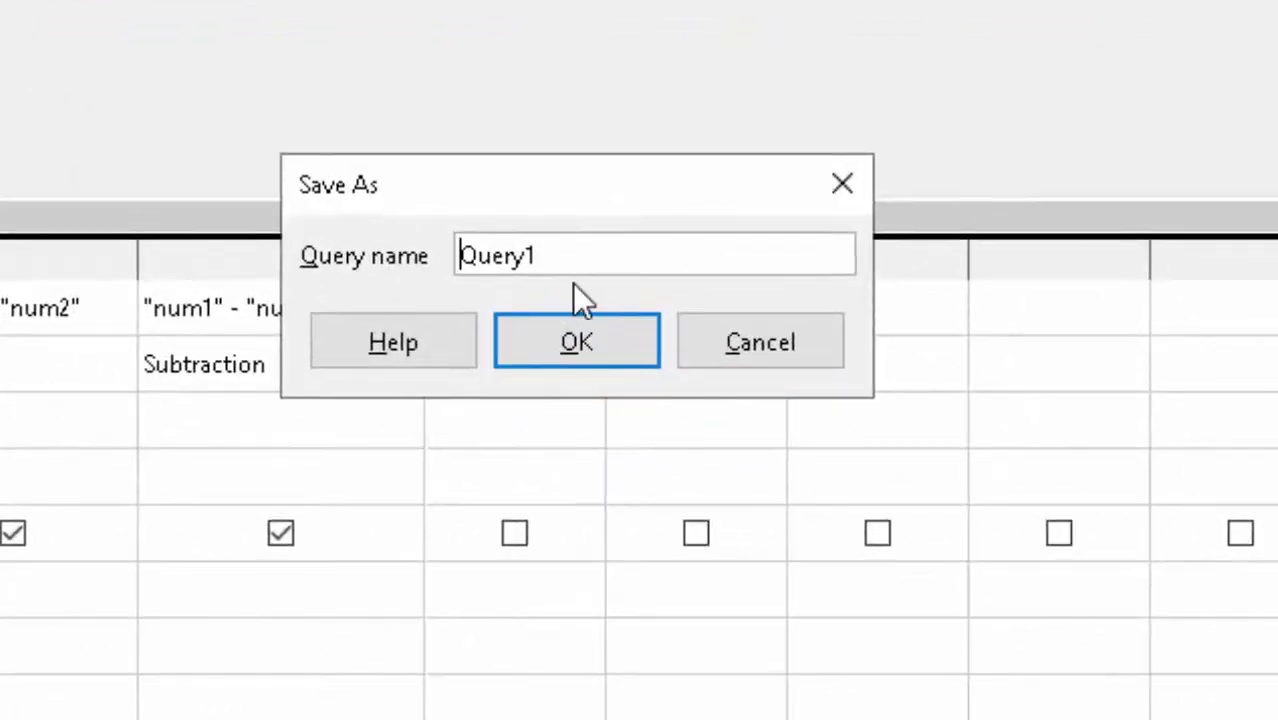
{"action": "left_click_drag", "start_coordinate": [568, 257], "coordinate": [285, 277]}
{"action": "key", "text": "BackSpace"}
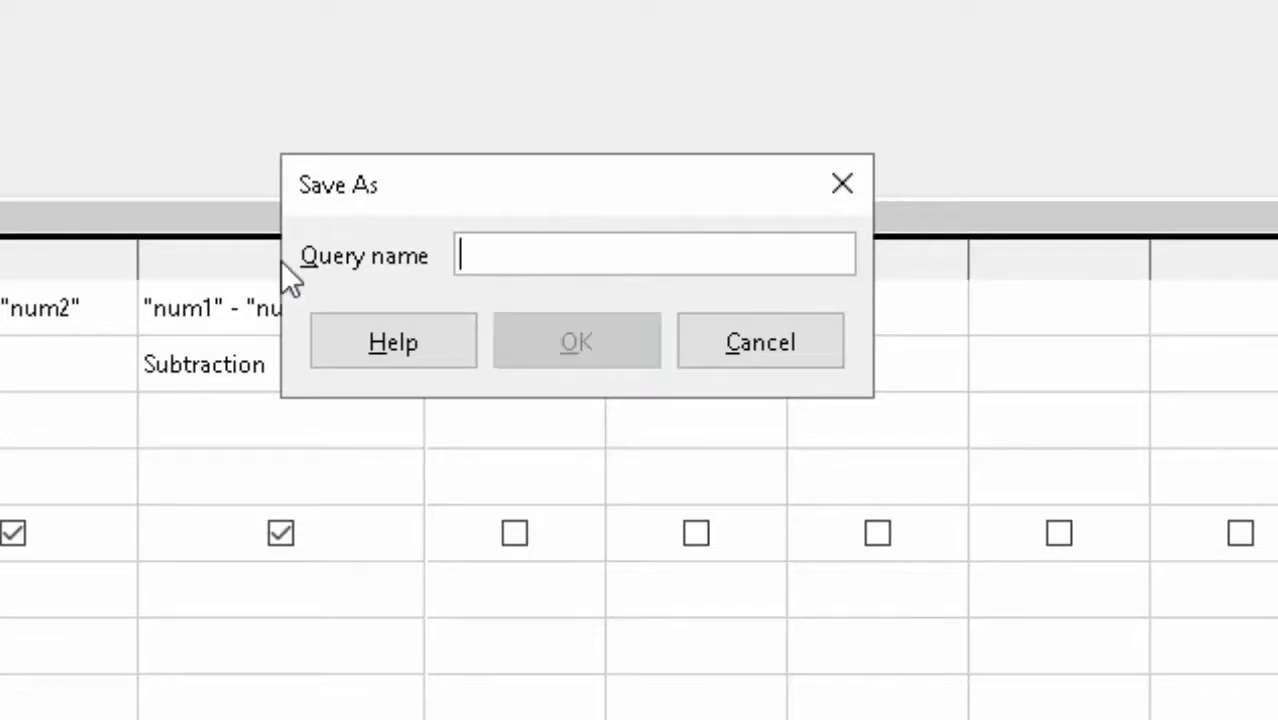
{"action": "type", "text": "Addi"}
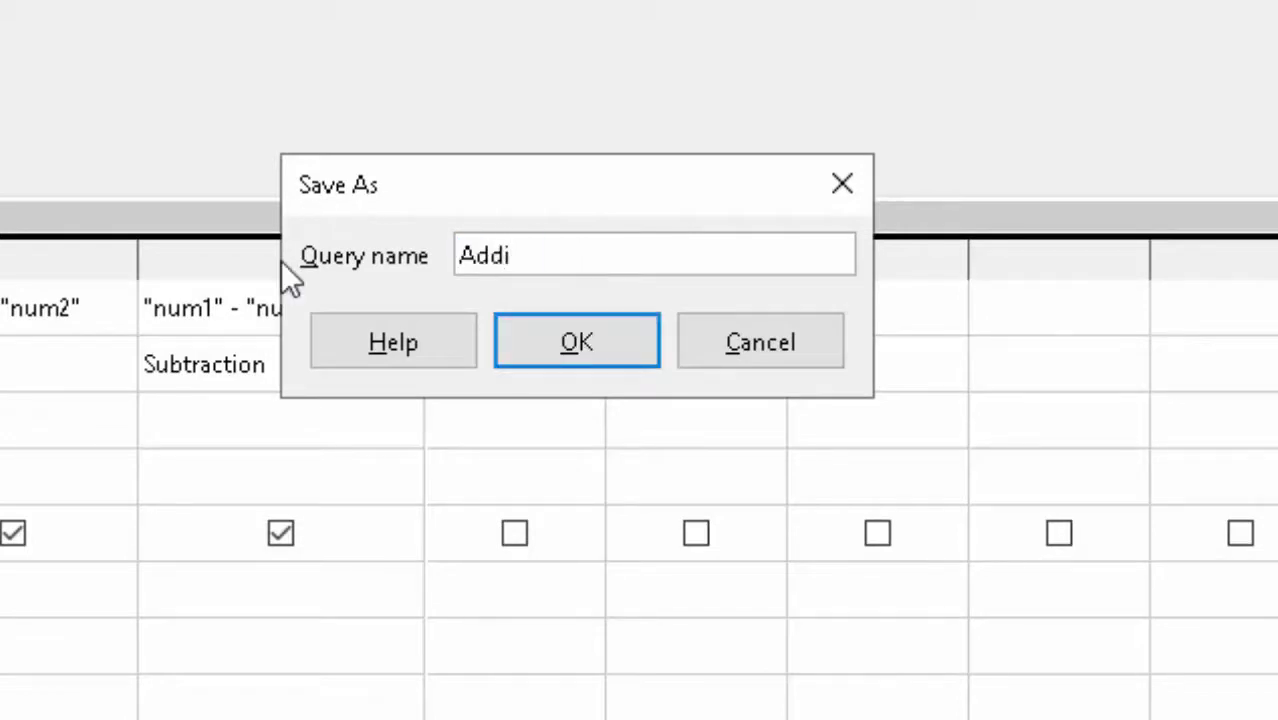
{"action": "type", "text": "tion & subt"}
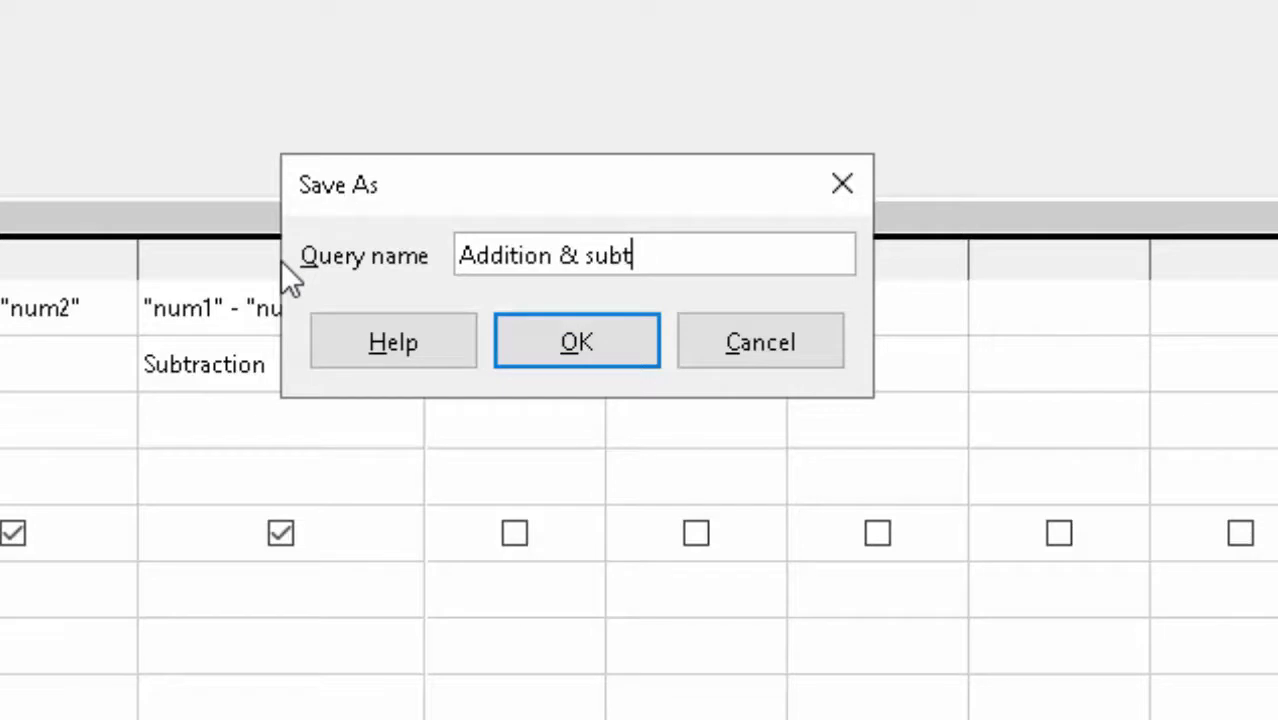
{"action": "type", "text": "aact"}
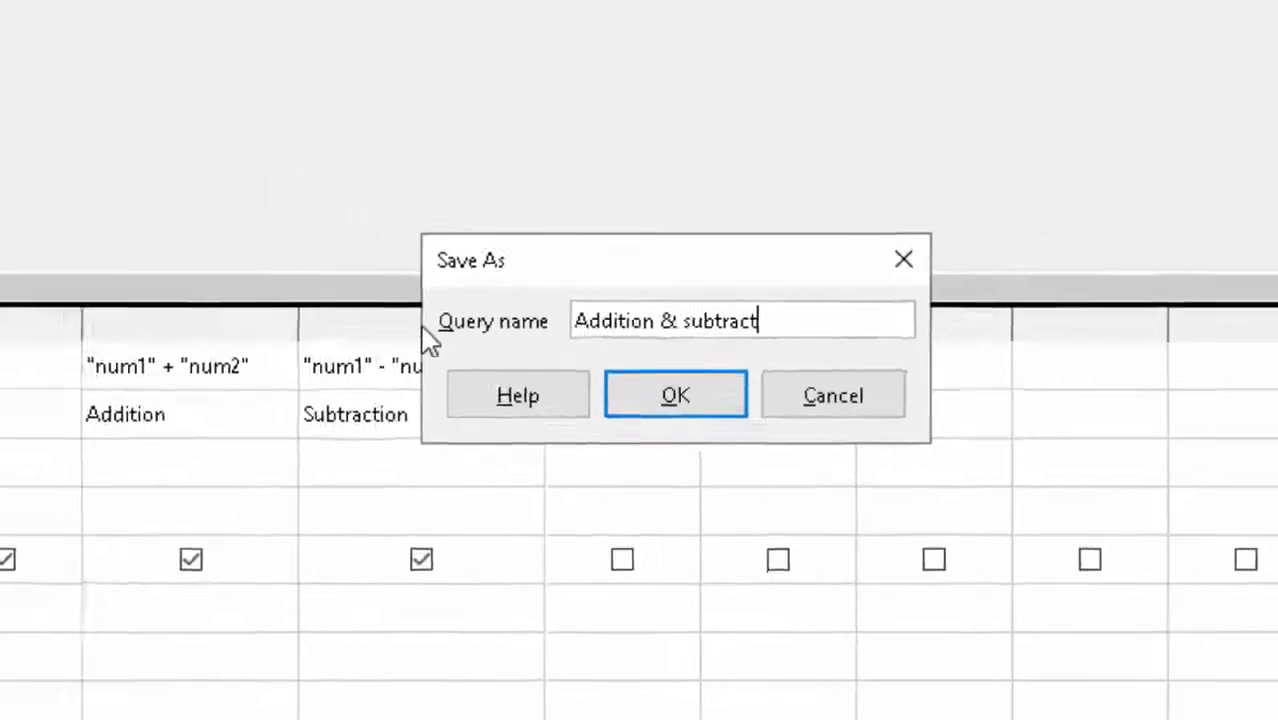
{"action": "type", "text": "ion"}
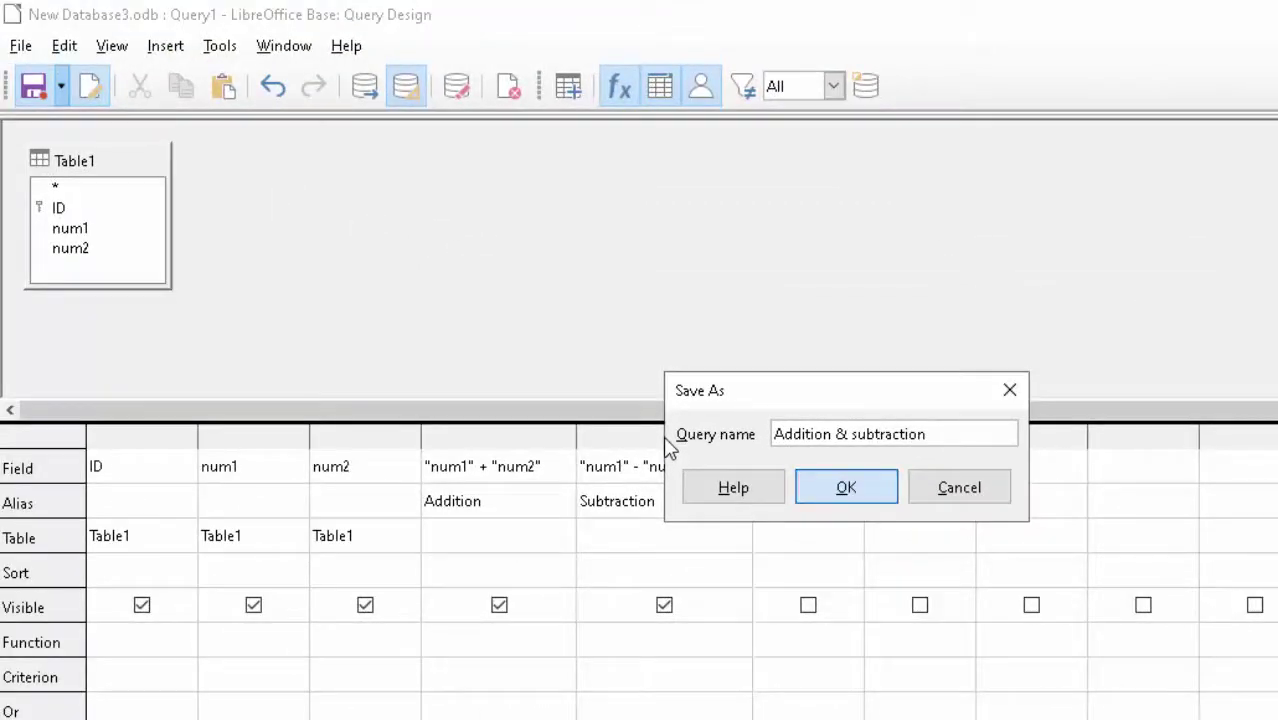
{"action": "key", "text": "Return"}
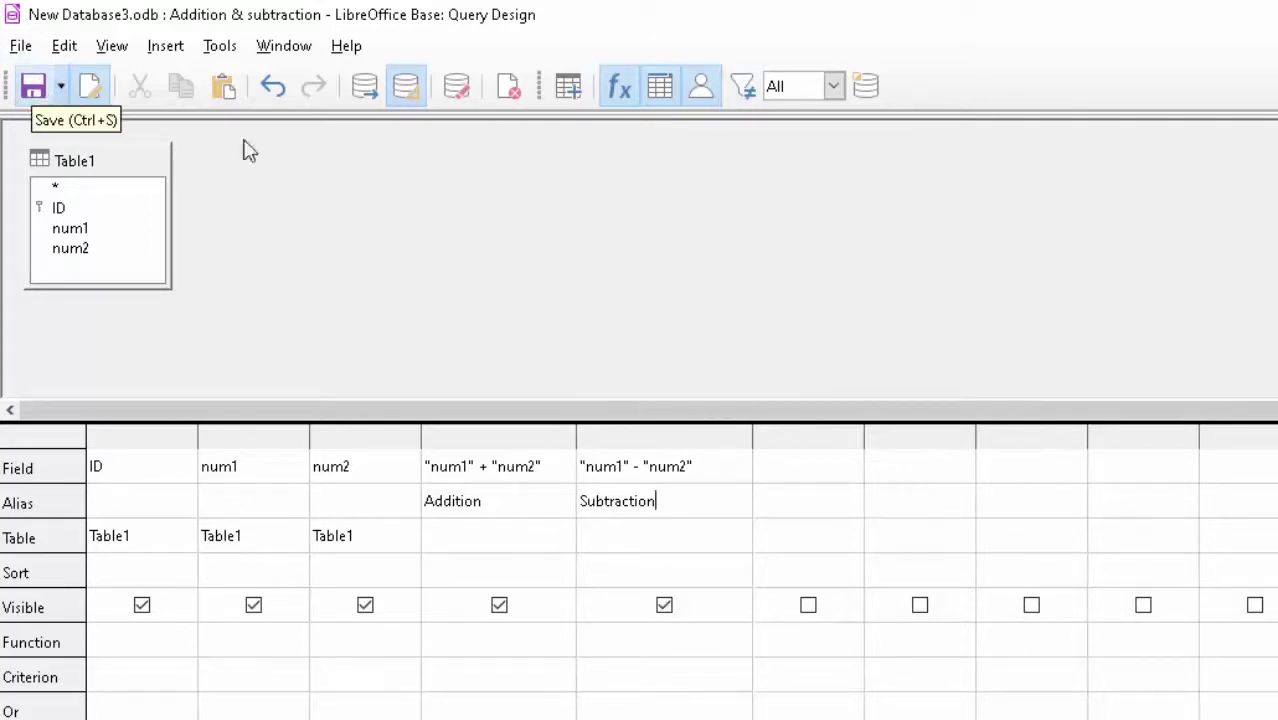
- Close the query design, run the Addition & subtraction query to review its results, then close it
{"action": "left_click", "coordinate": [89, 86]}
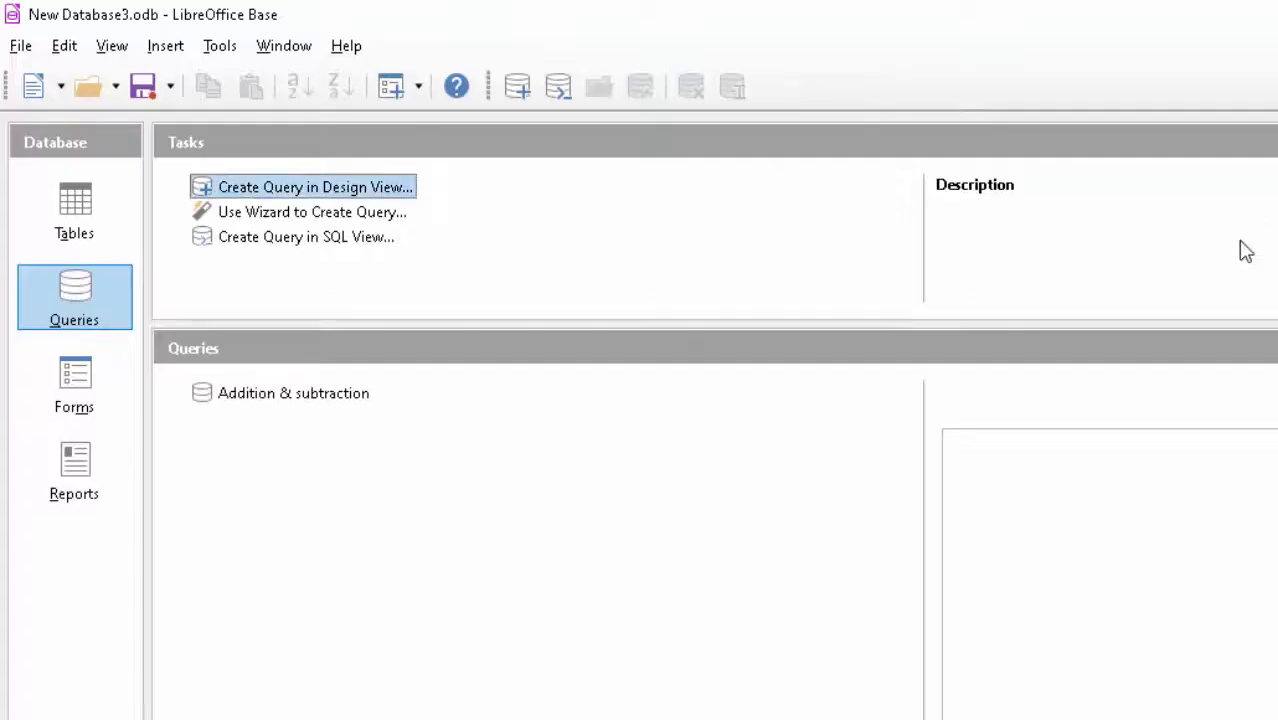
{"action": "double_click", "coordinate": [352, 395]}
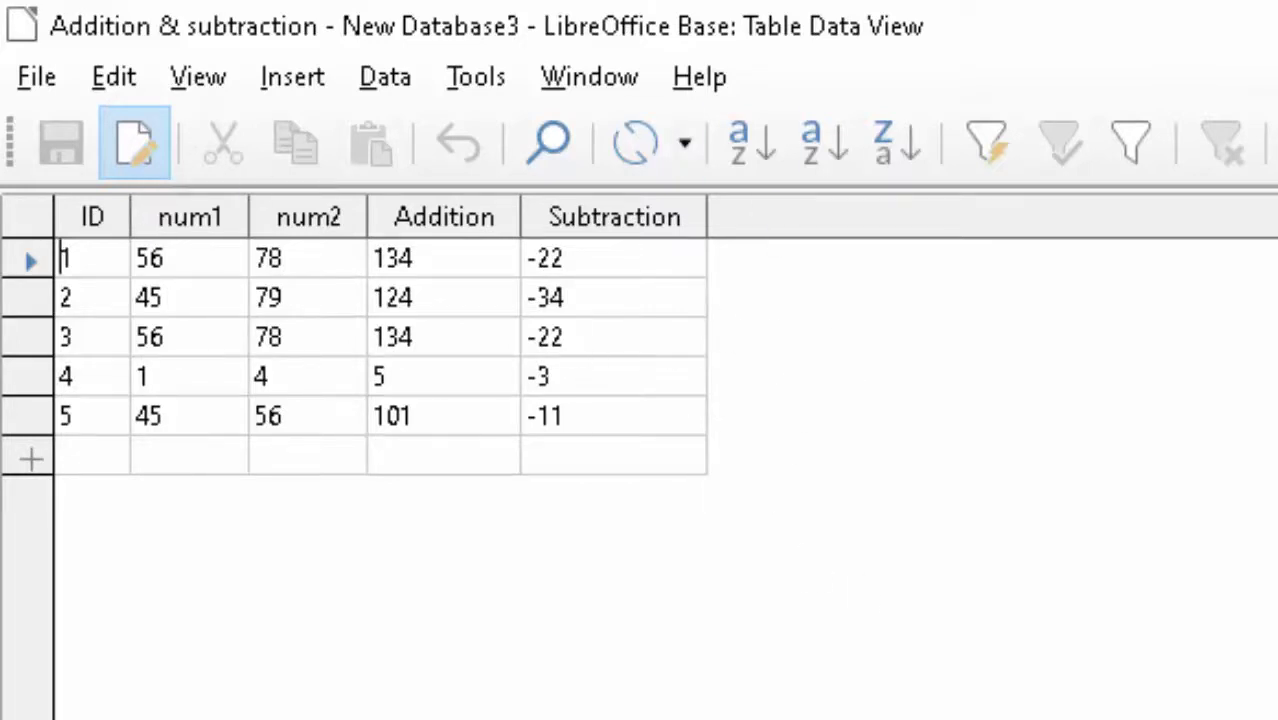
{"action": "key", "text": "ctrl+w"}
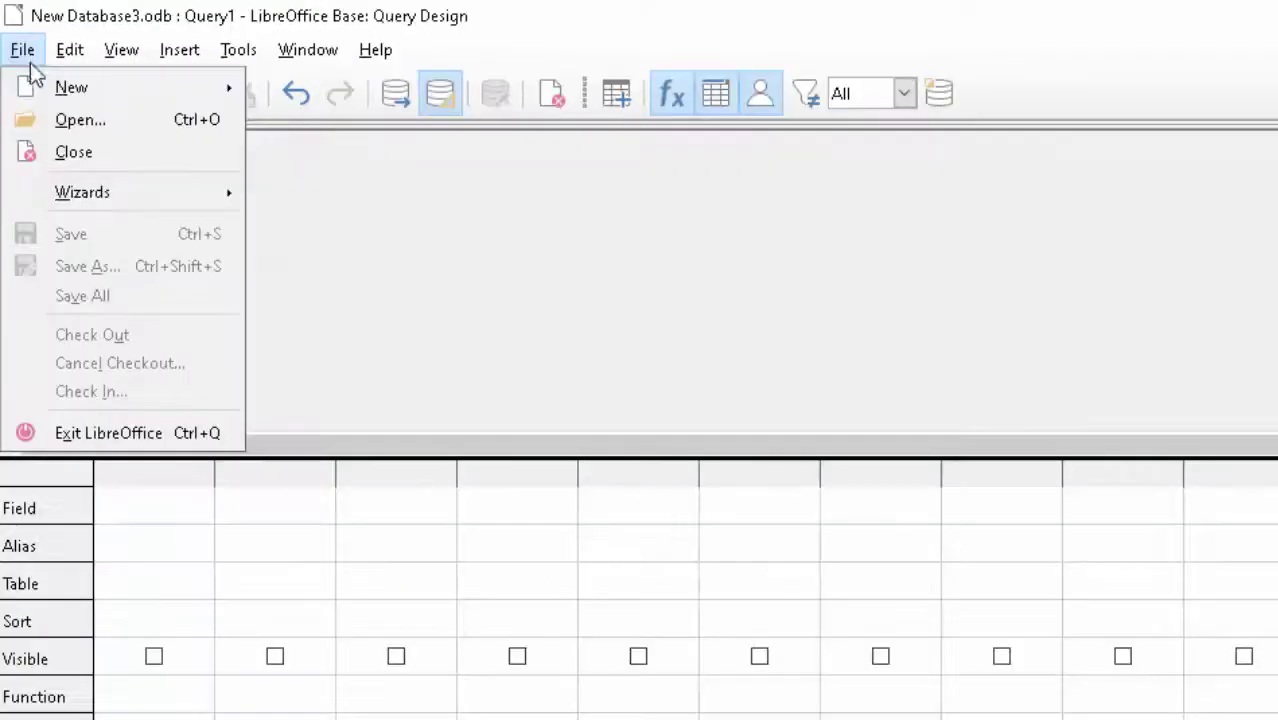
- Run the Database Wizard with default settings and save the new database as New Database4
{"action": "mouse_move", "coordinate": [49, 85]}
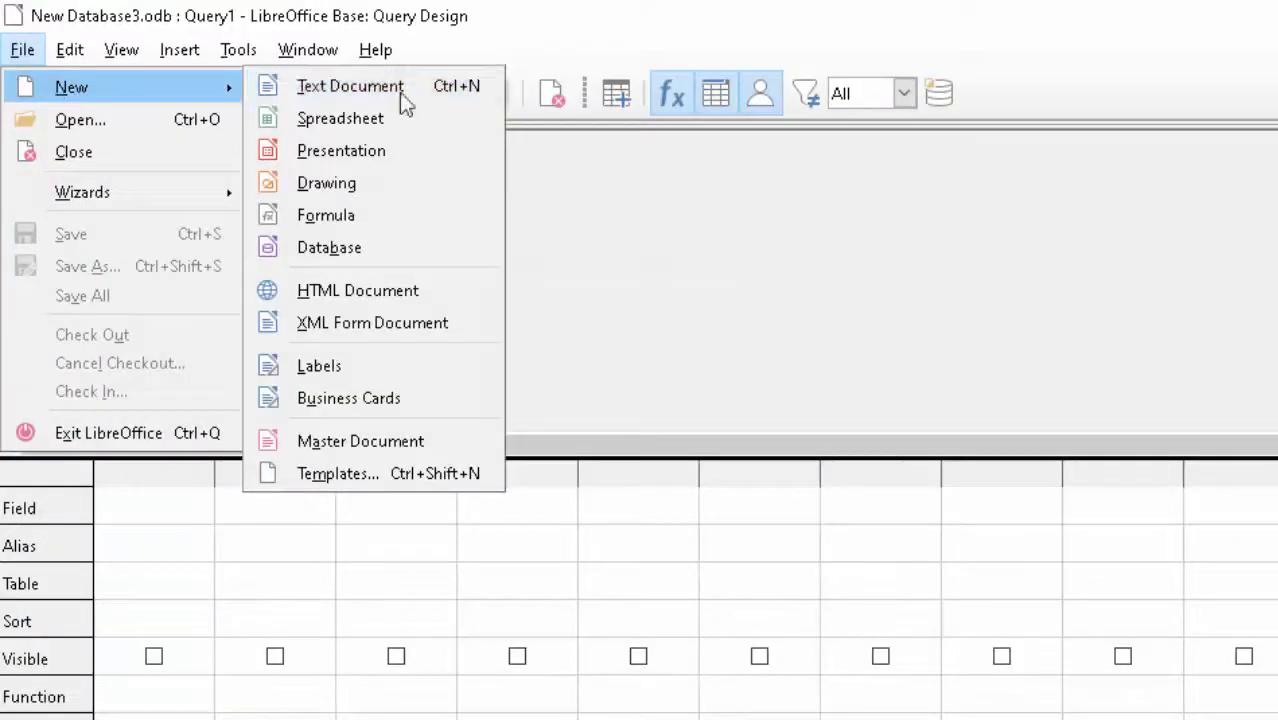
{"action": "left_click", "coordinate": [383, 247]}
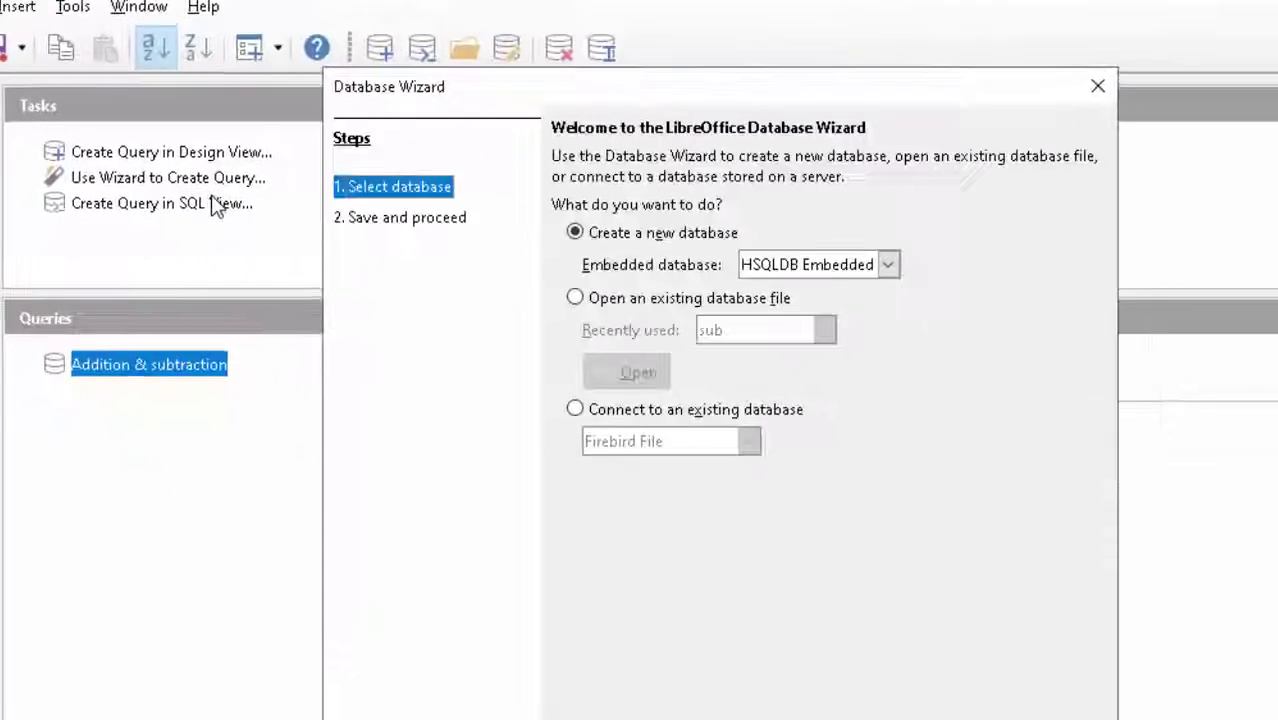
{"action": "left_click", "coordinate": [614, 664]}
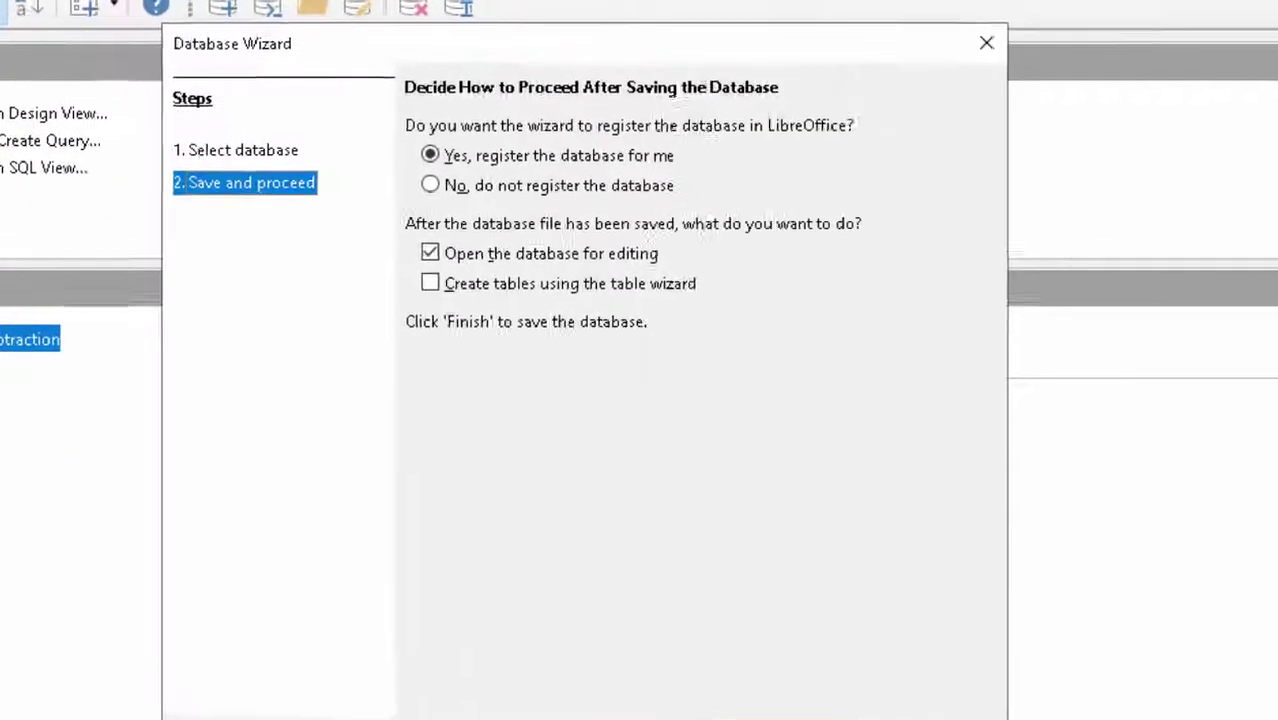
{"action": "left_click", "coordinate": [866, 632]}
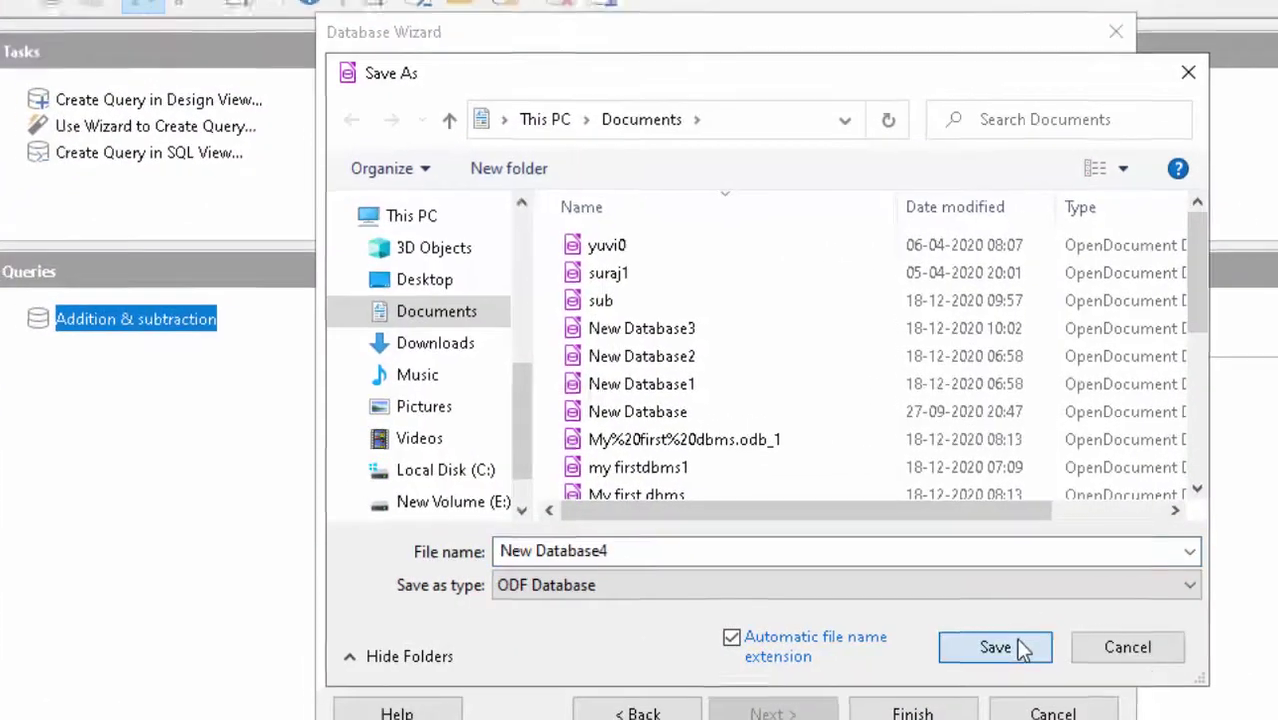
{"action": "left_click", "coordinate": [1022, 650]}
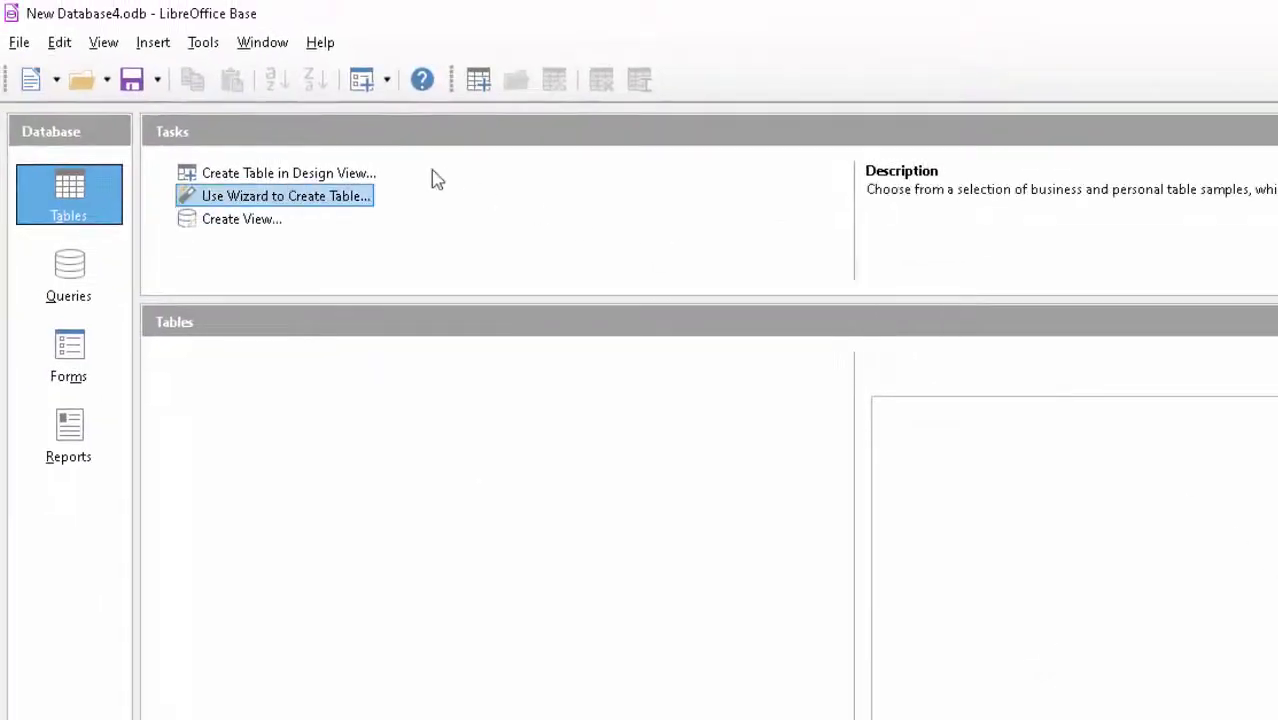
- Start a new table design with fields named num1 and num2
{"action": "double_click", "coordinate": [245, 174]}
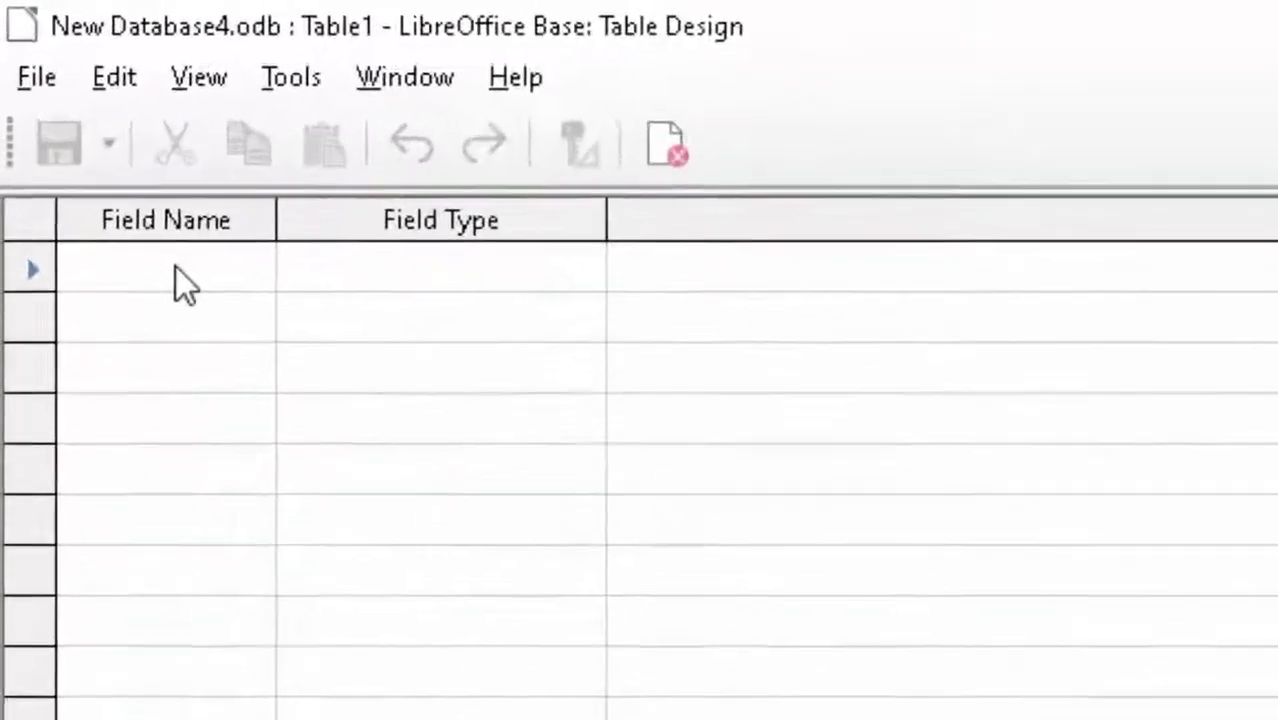
{"action": "left_click", "coordinate": [178, 267]}
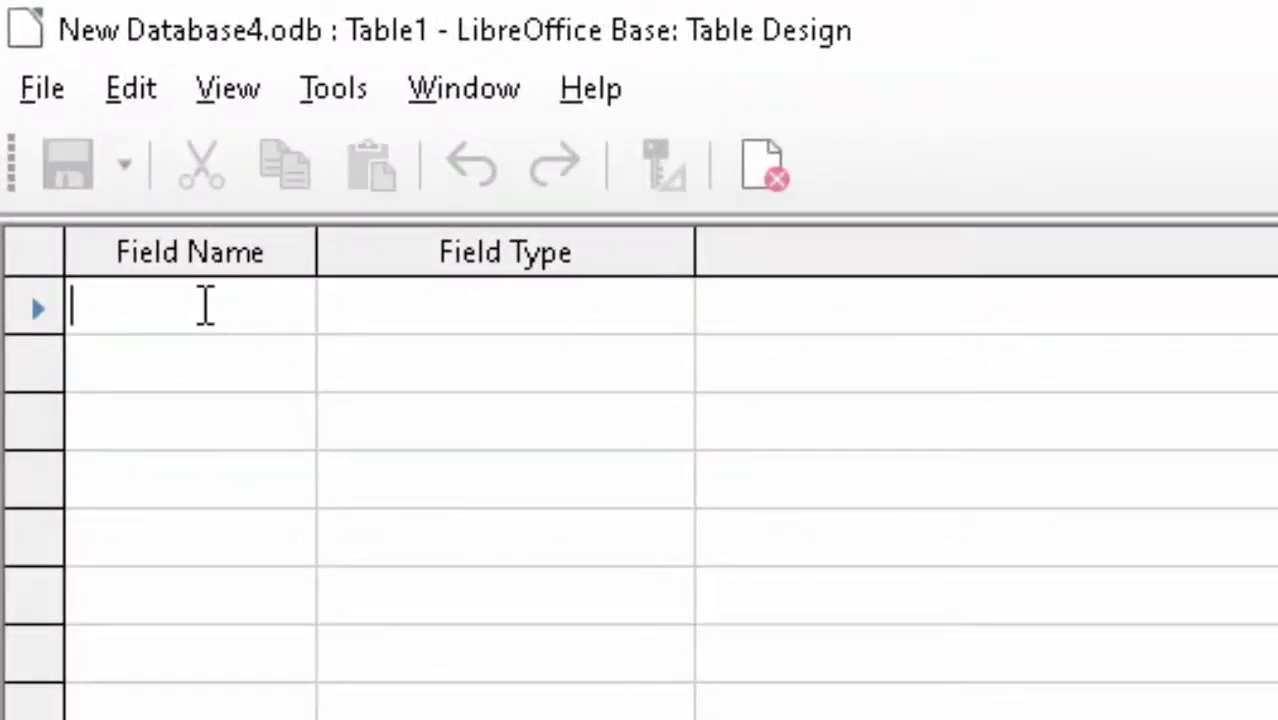
{"action": "type", "text": "nu"}
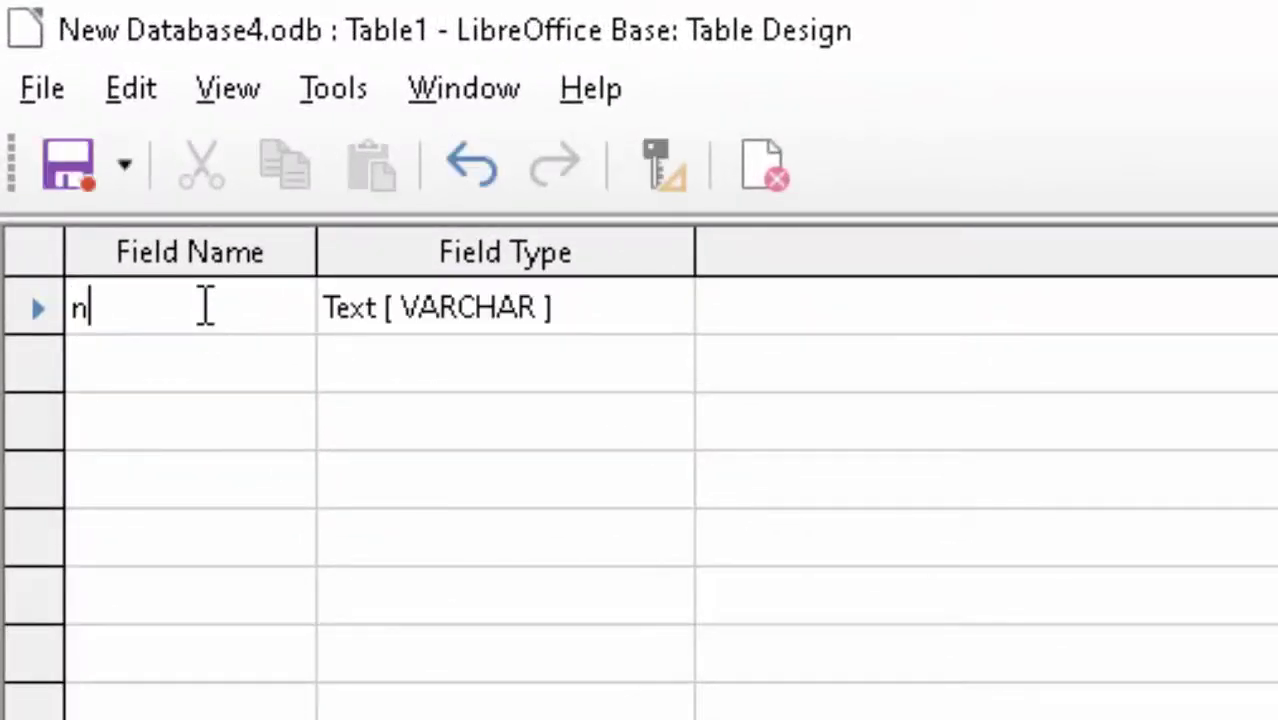
{"action": "type", "text": "m1"}
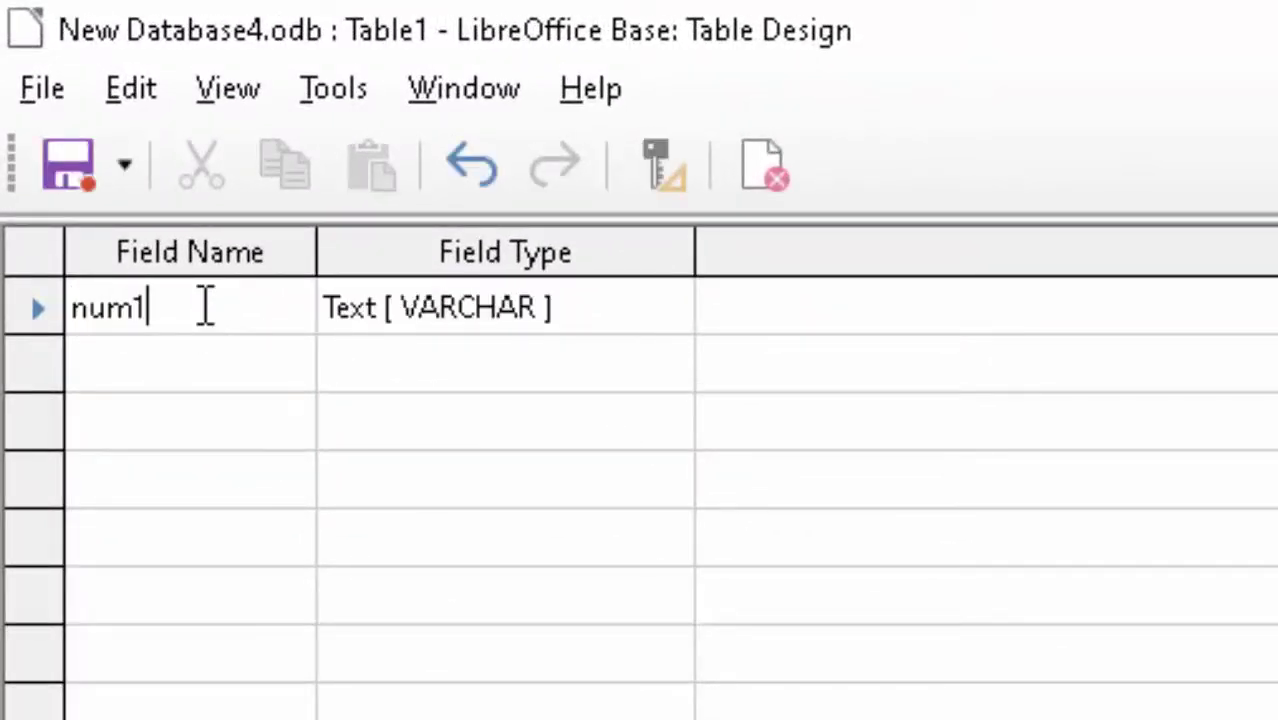
{"action": "key", "text": "Tab"}
{"action": "key", "text": "Tab"}
{"action": "key", "text": "Tab"}
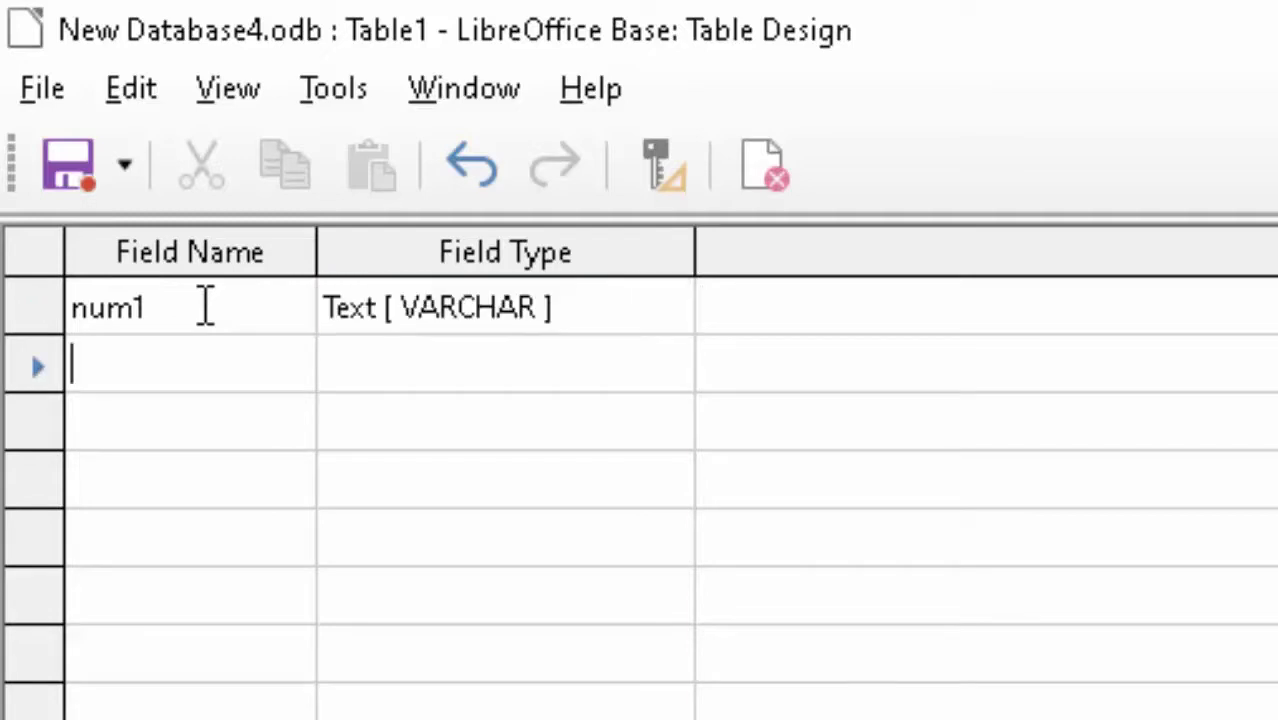
{"action": "type", "text": "num2"}
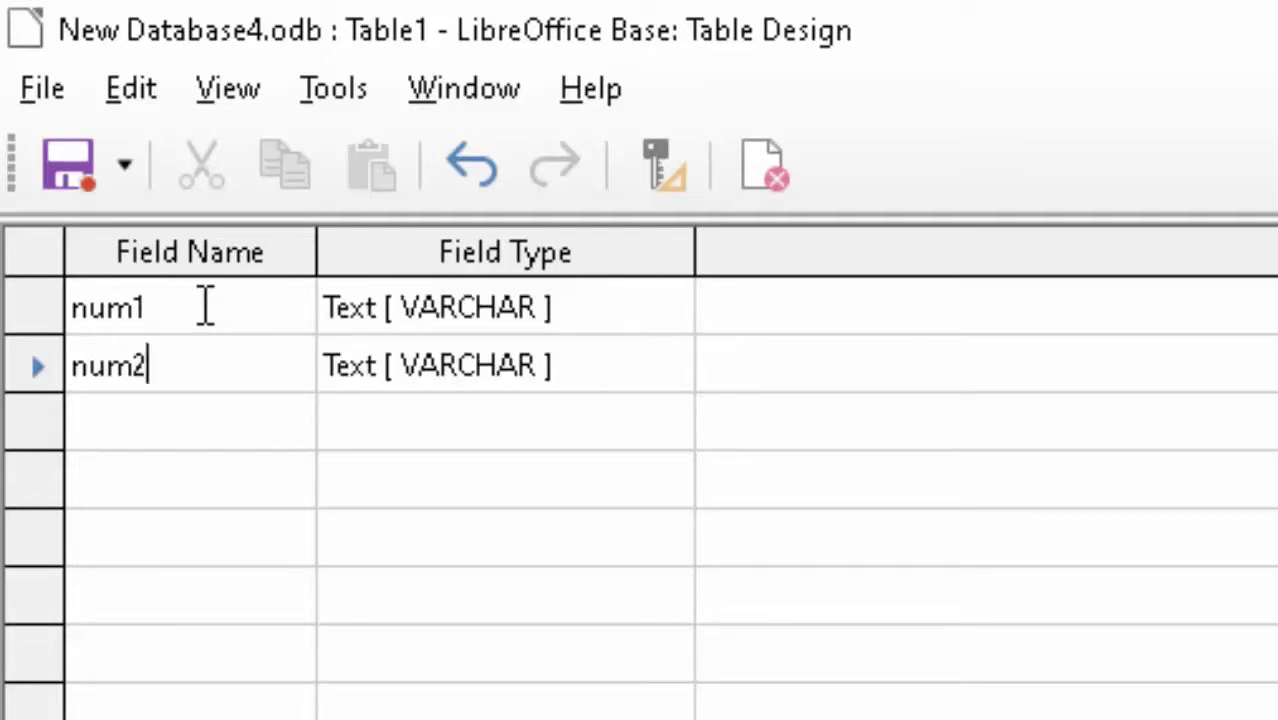
{"action": "key", "text": "Tab"}
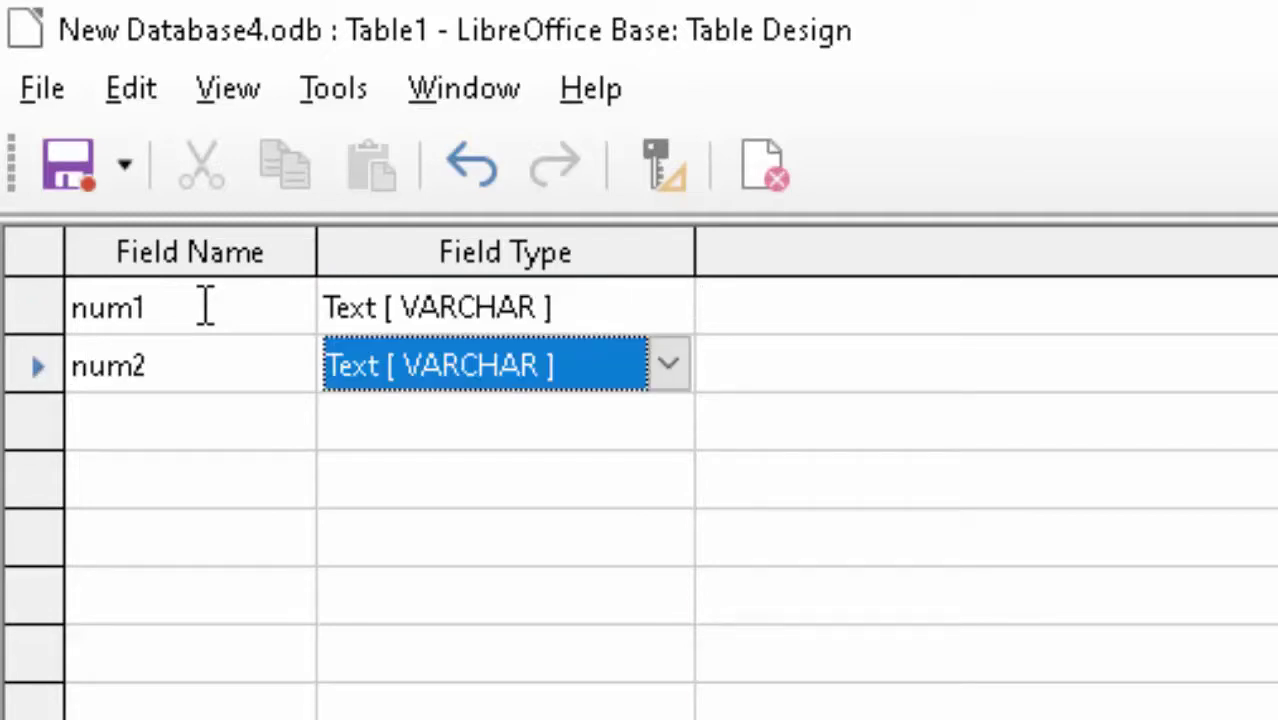
- Set the field type of both num1 and num2 to Float
{"action": "left_click", "coordinate": [626, 318]}
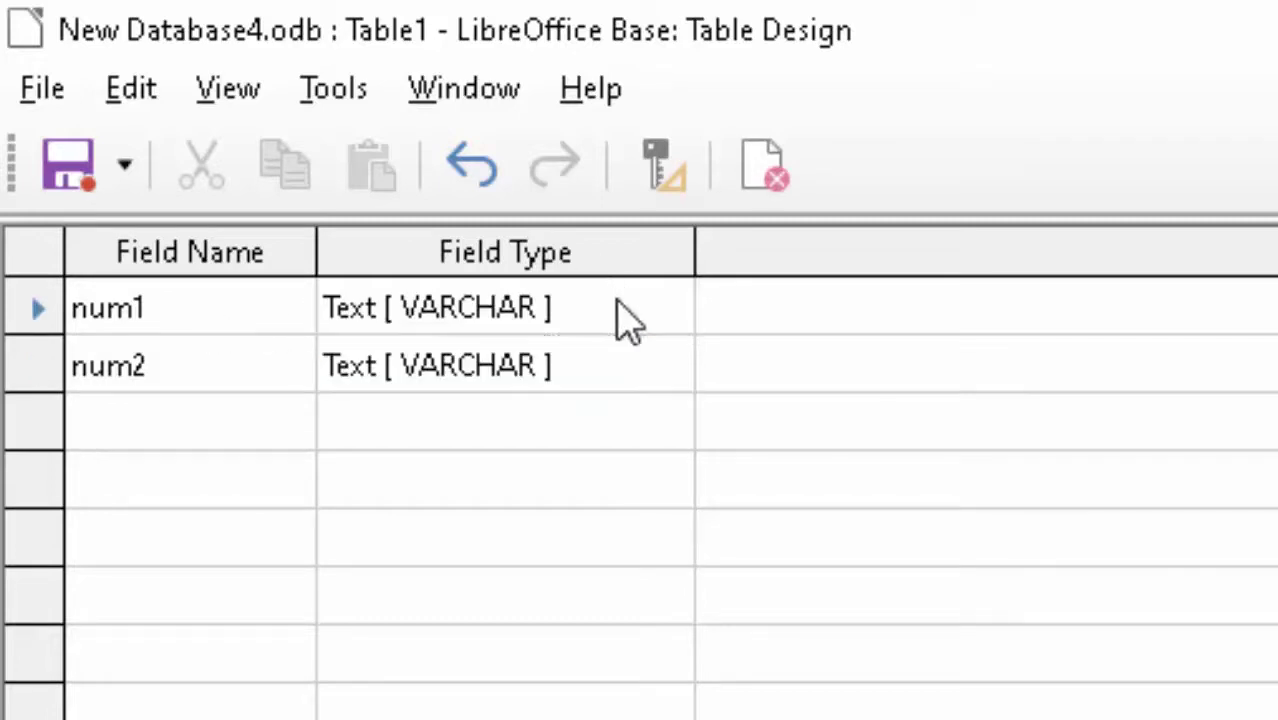
{"action": "left_click", "coordinate": [668, 307]}
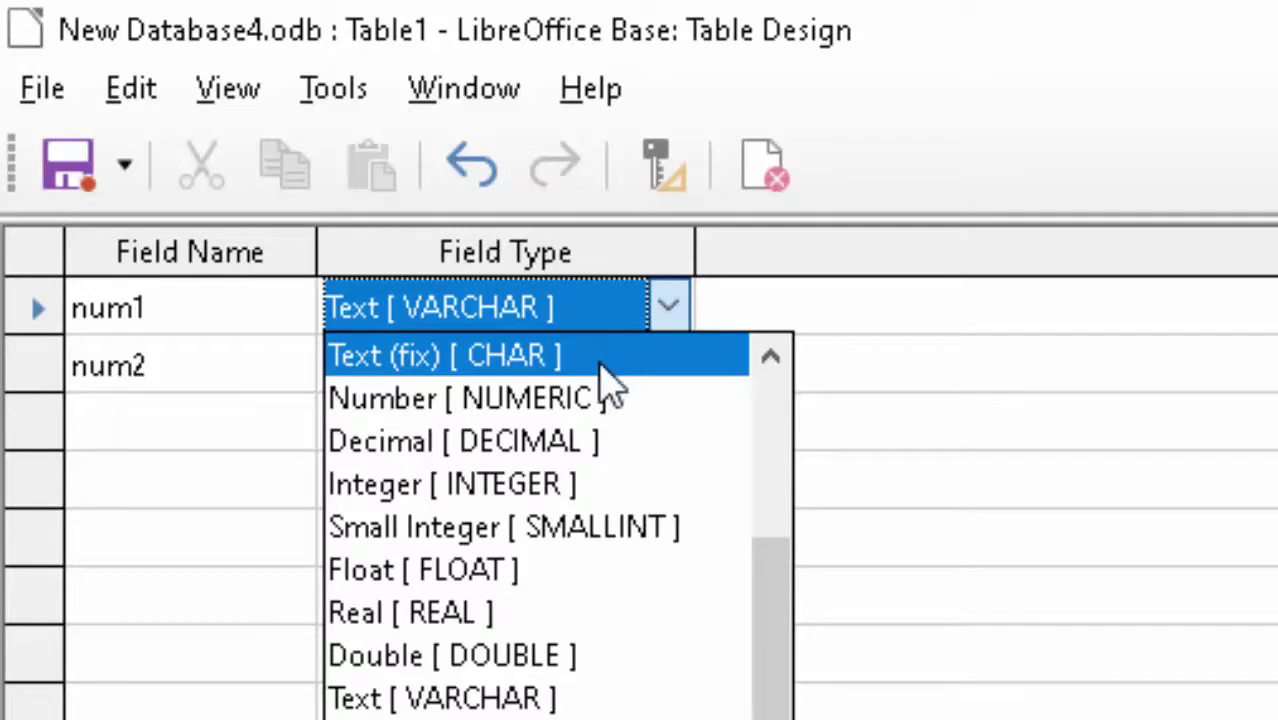
{"action": "left_click", "coordinate": [474, 571]}
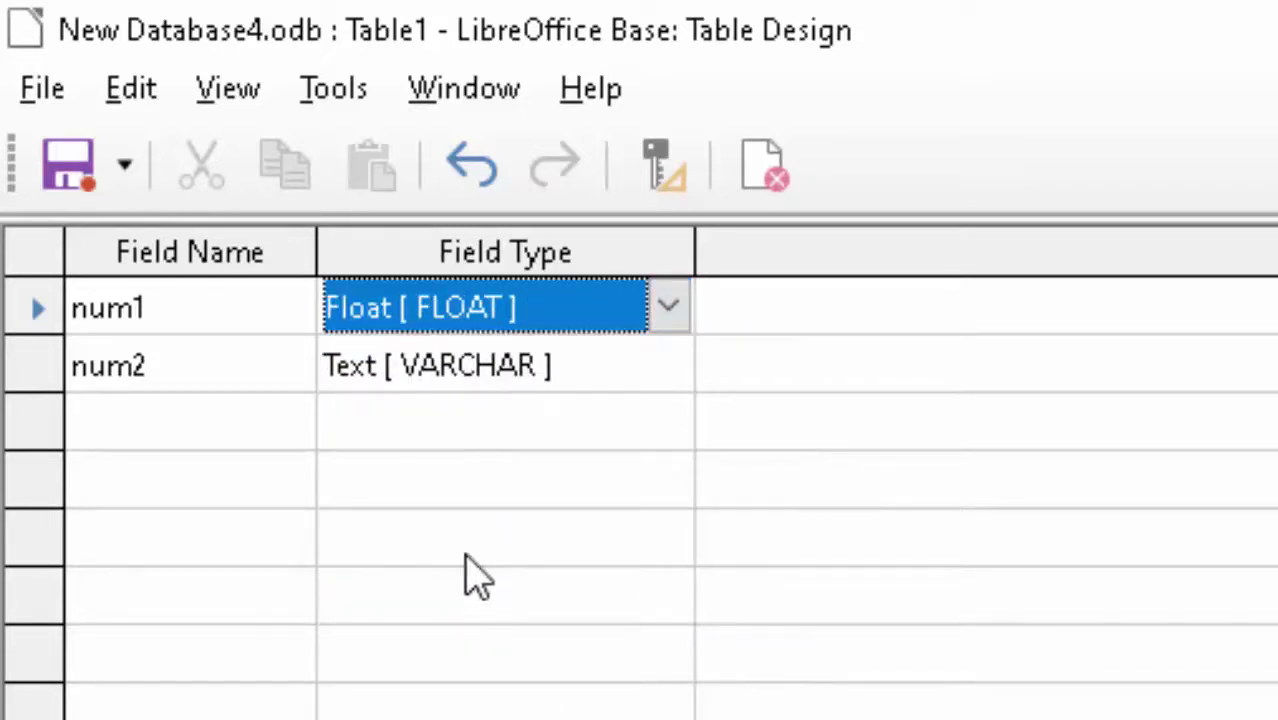
{"action": "left_click", "coordinate": [640, 370]}
{"action": "left_click", "coordinate": [668, 368]}
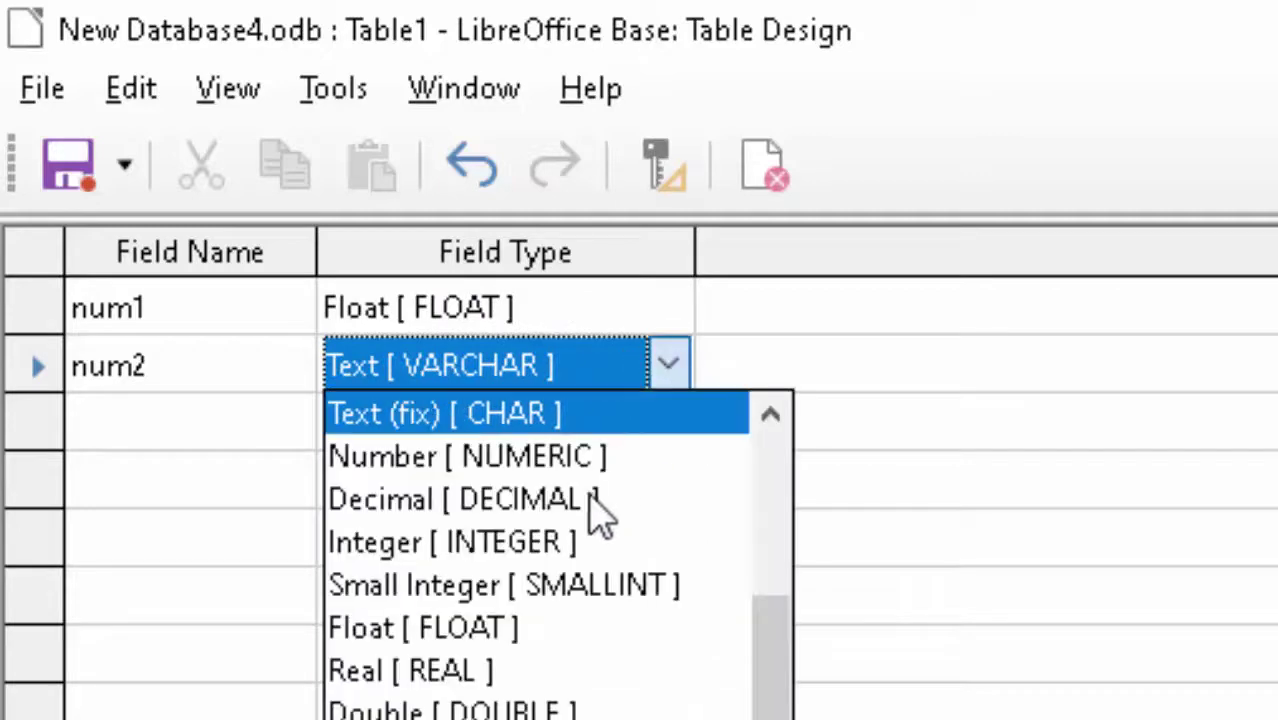
{"action": "left_click", "coordinate": [508, 630]}
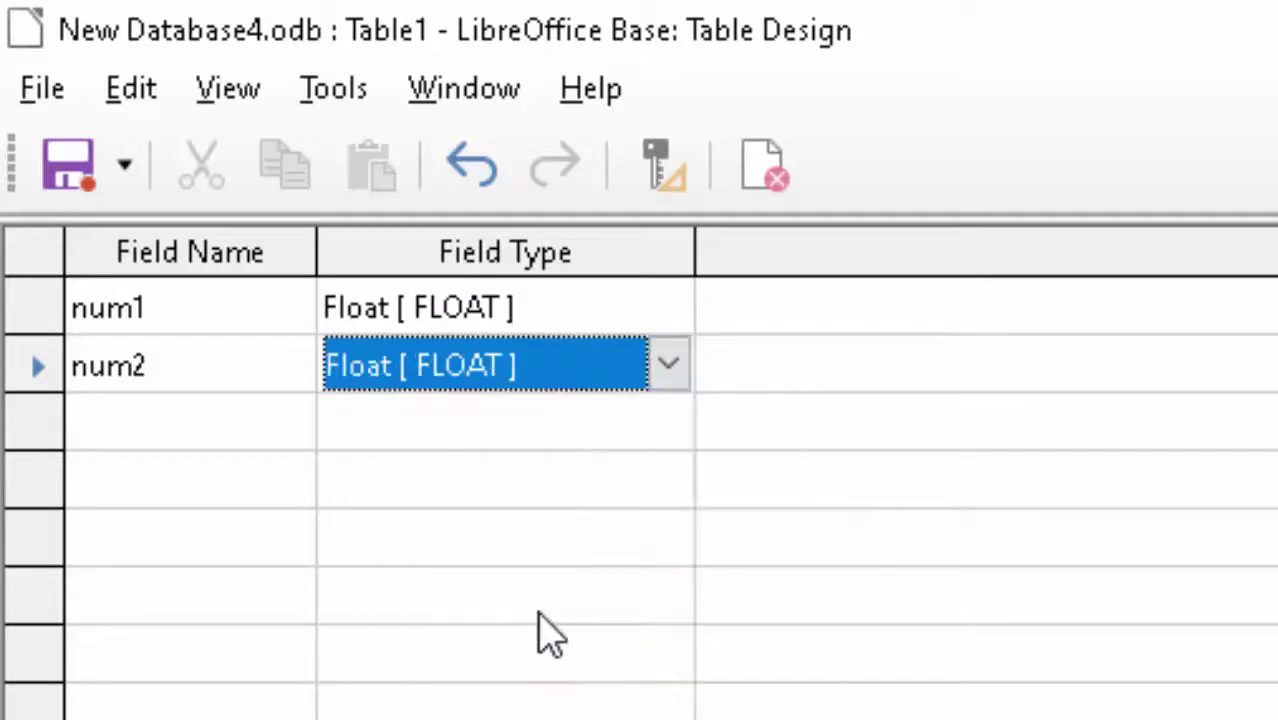
- Save the table as Table1, accepting an automatic ID primary key, and close the design
{"action": "left_click", "coordinate": [78, 175]}
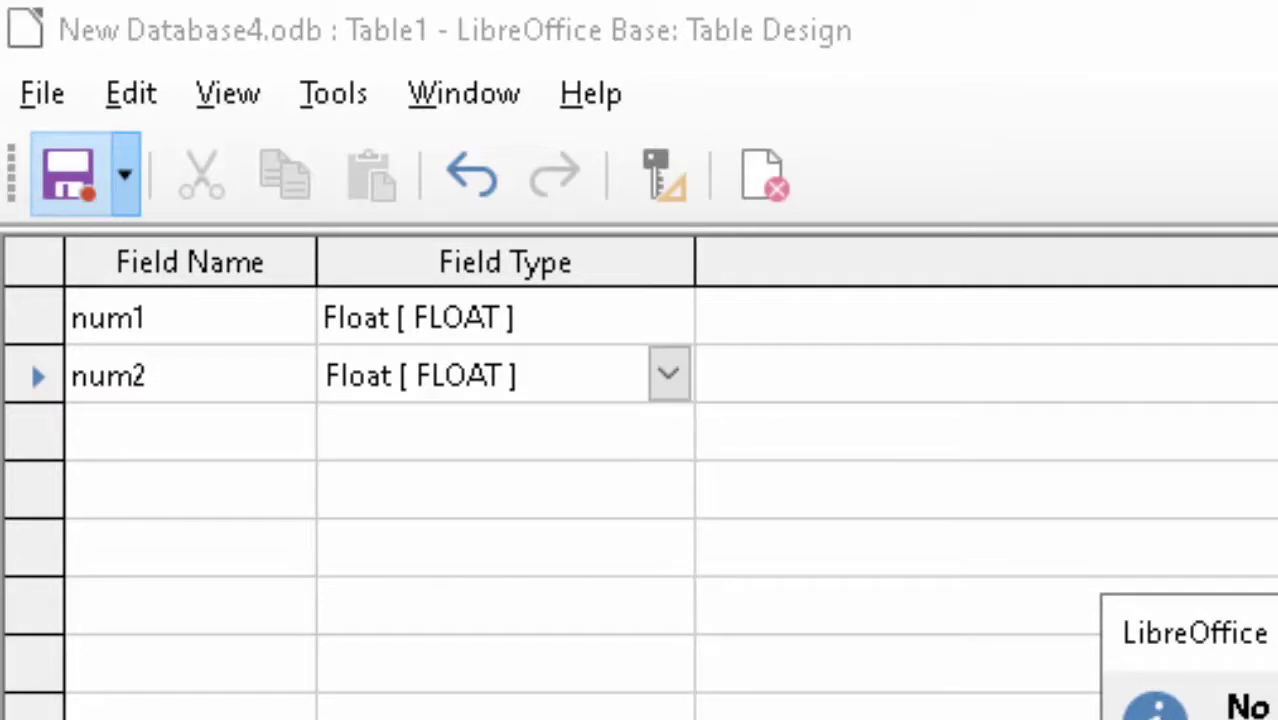
{"action": "key", "text": "Return"}
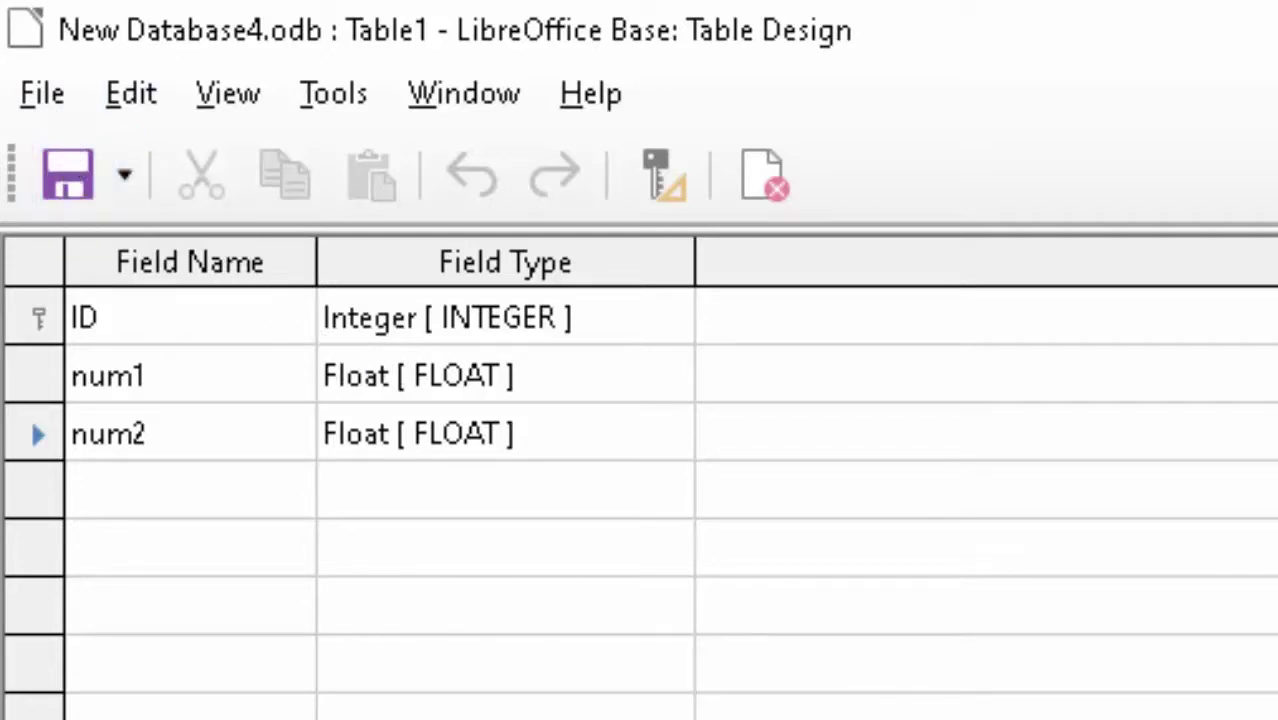
{"action": "key", "text": "ctrl+w"}
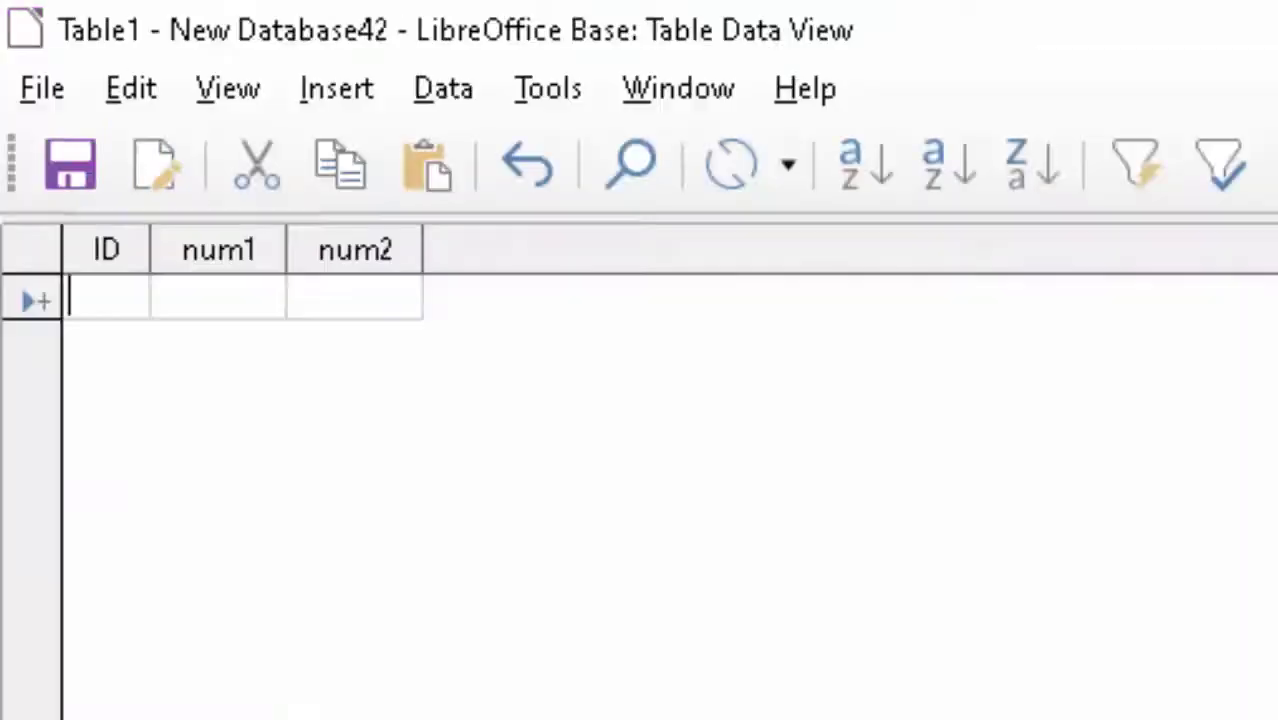
- Enter rows ID 1 (34.8, 89.7) and ID 2 (45.8, 90.89) into Table1, then close it
{"action": "type", "text": "1"}
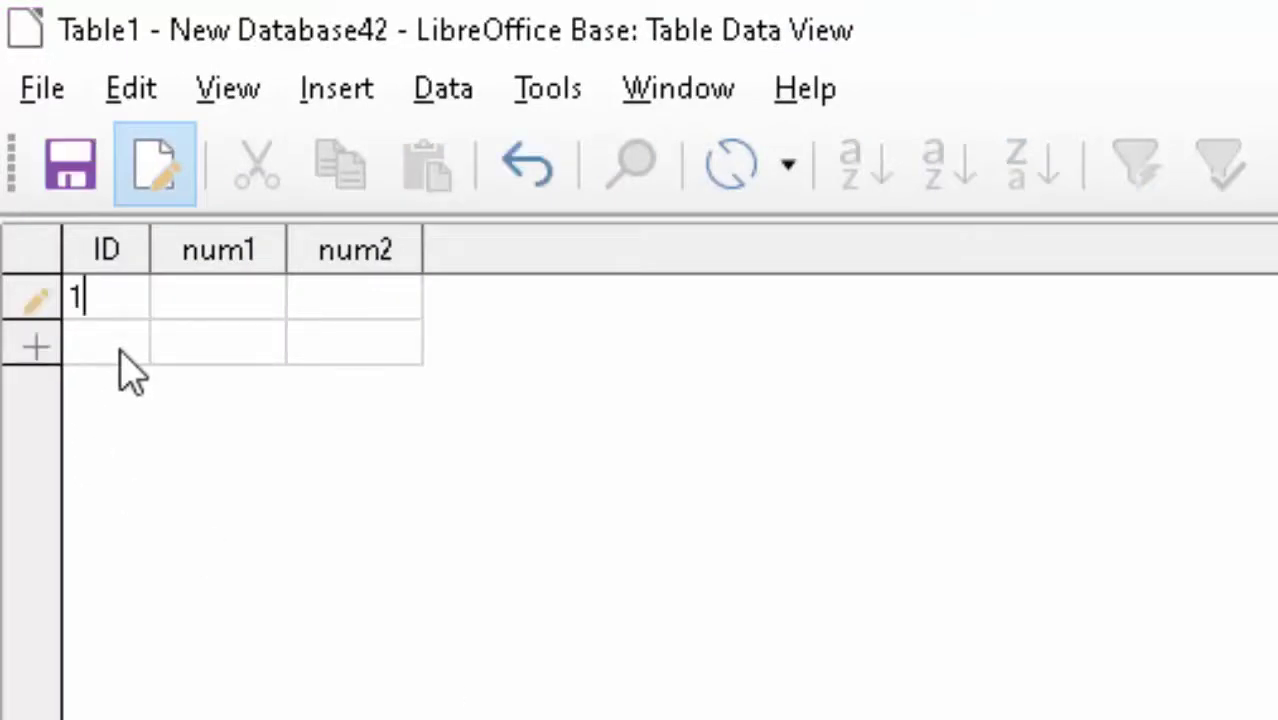
{"action": "type", "text": "34"}
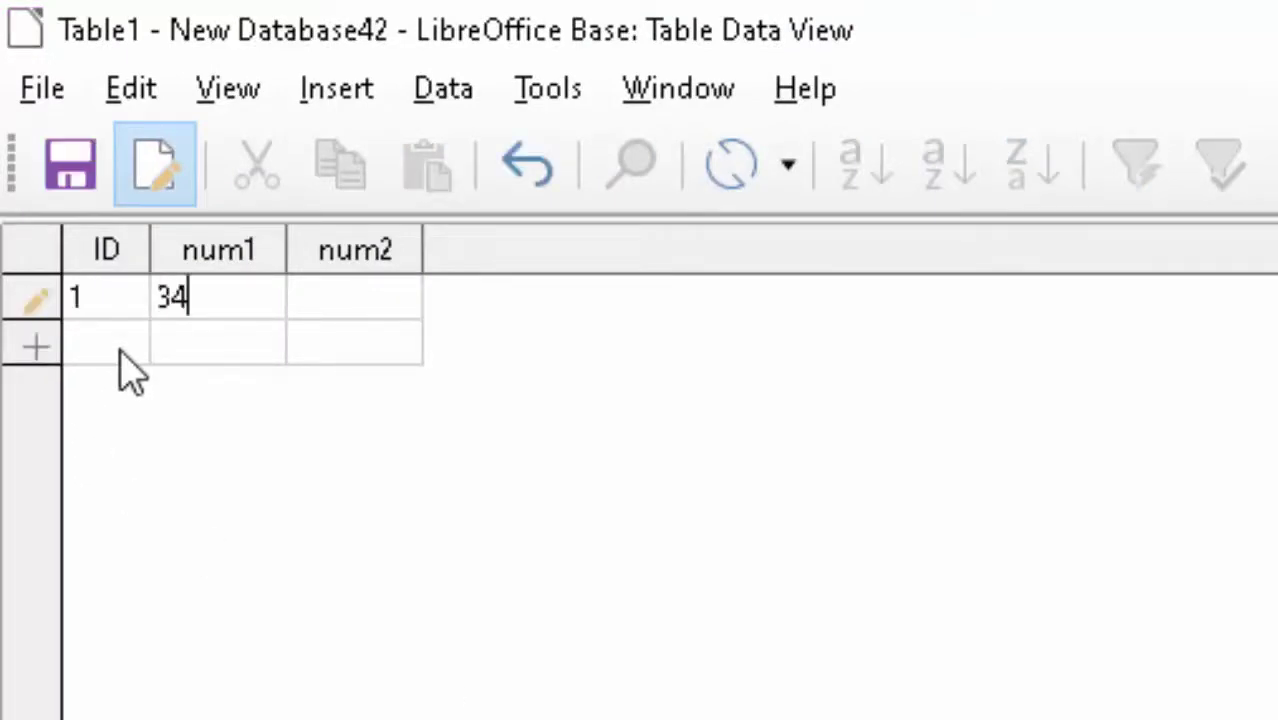
{"action": "type", "text": ".8"}
{"action": "type", "text": "89"}
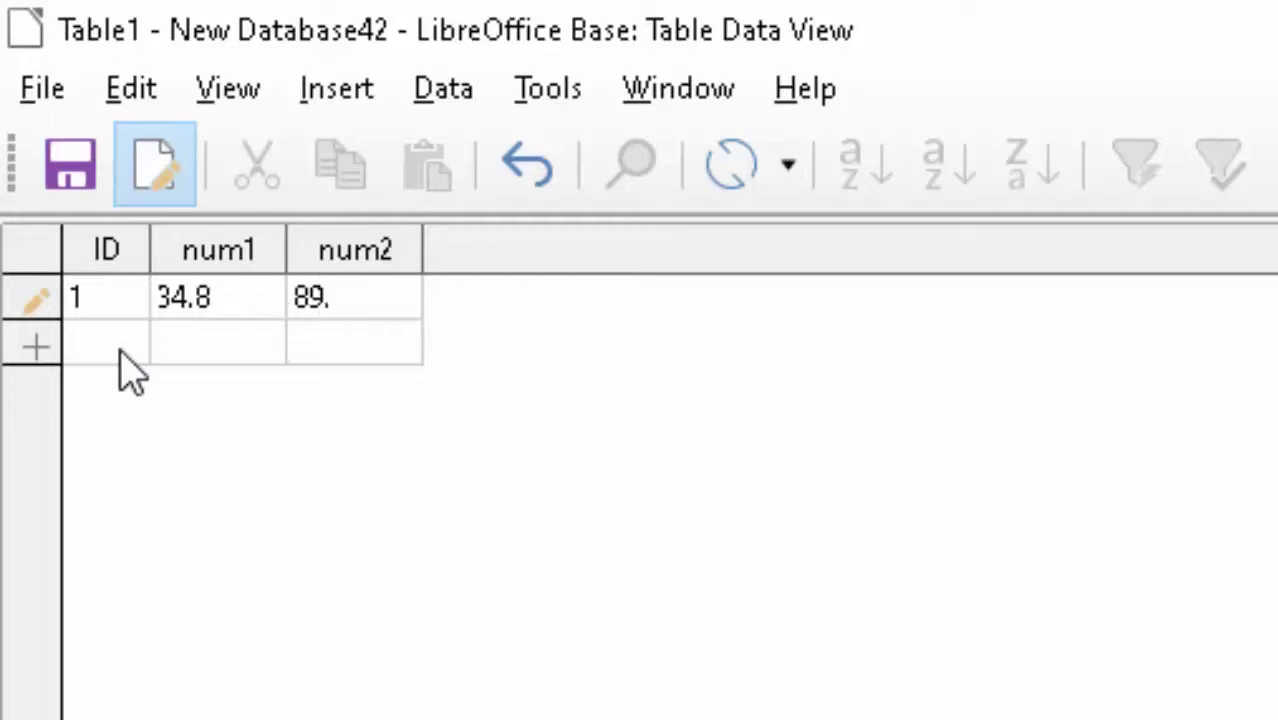
{"action": "key", "text": "Tab"}
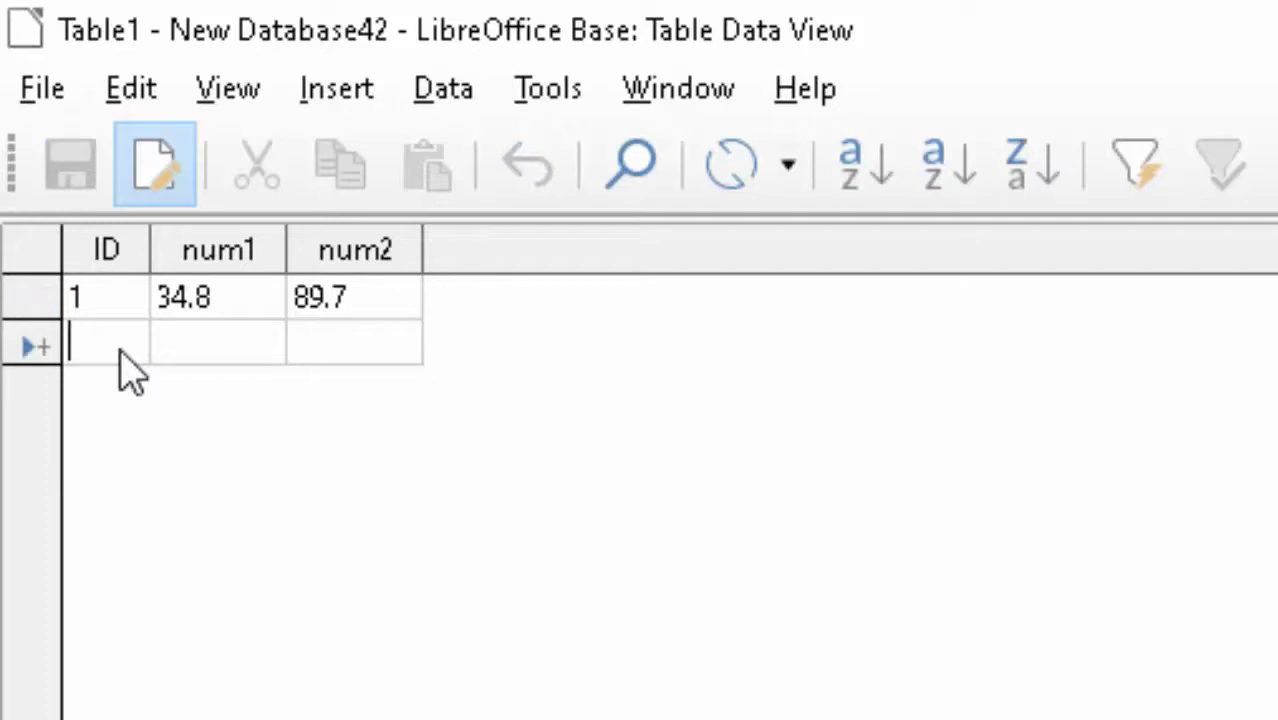
{"action": "type", "text": "2"}
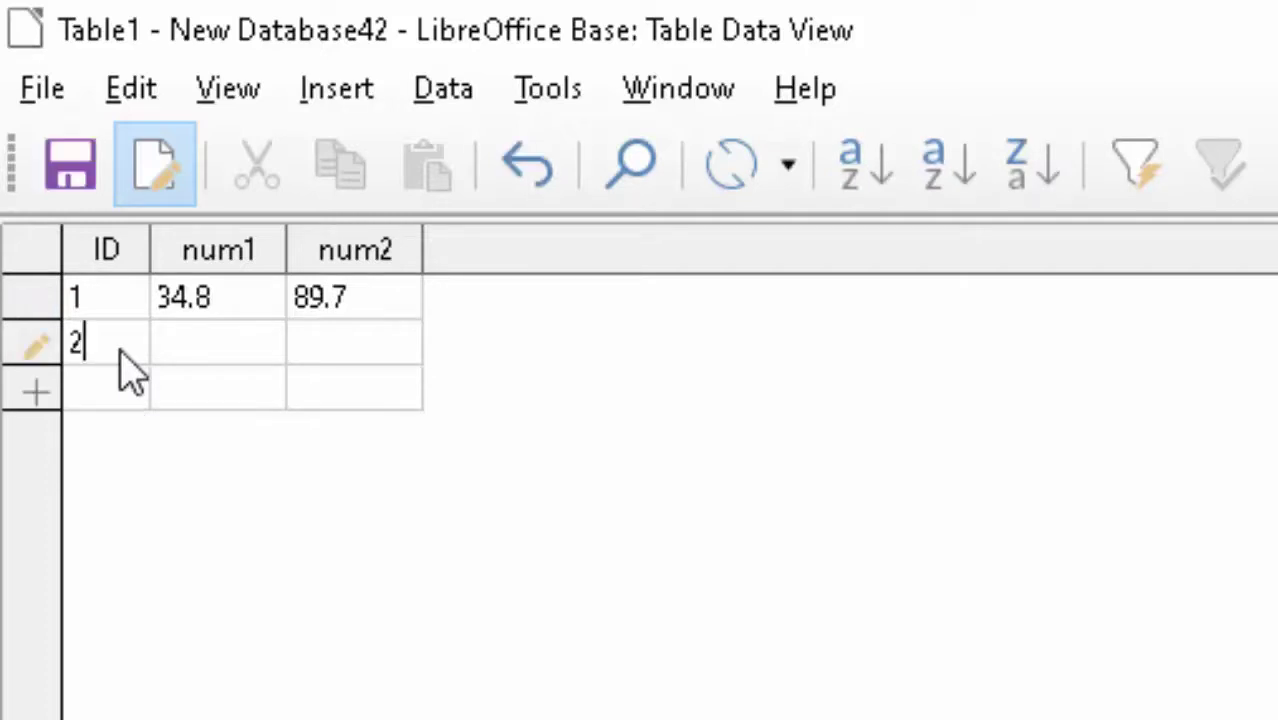
{"action": "key", "text": "Tab"}
{"action": "type", "text": "4"}
{"action": "type", "text": "5.8"}
{"action": "key", "text": "Tab"}
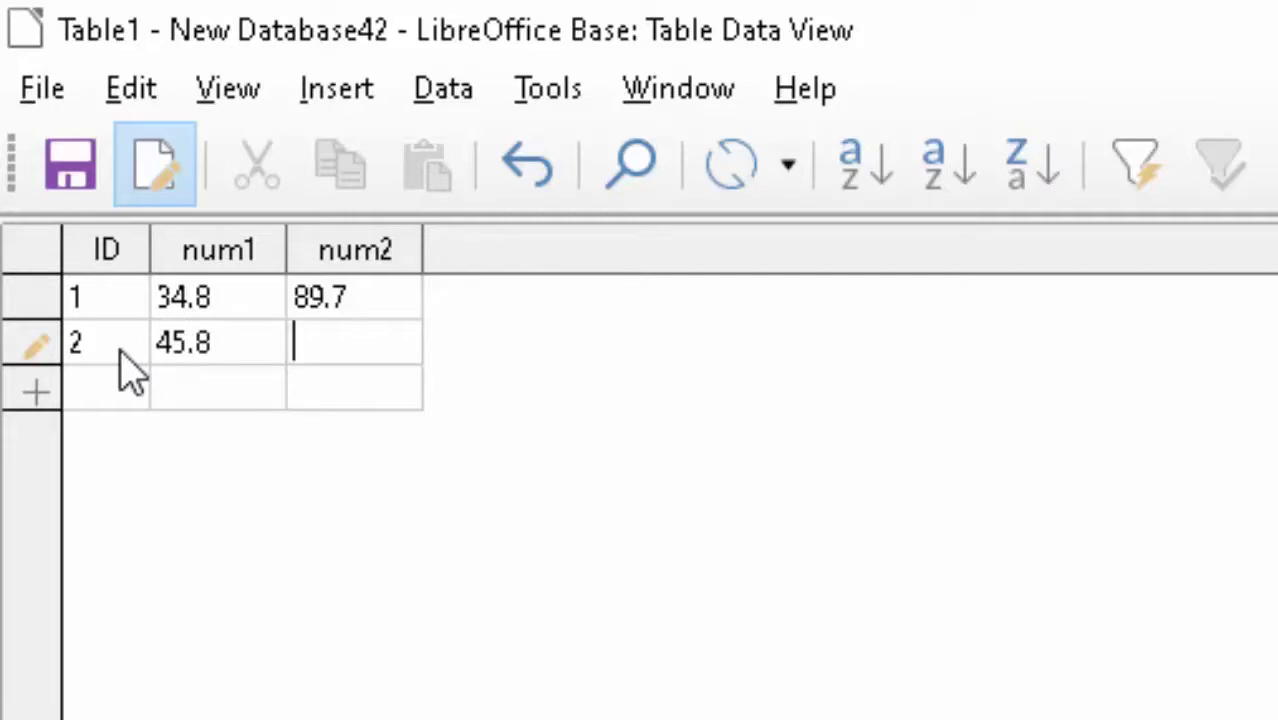
{"action": "type", "text": "90"}
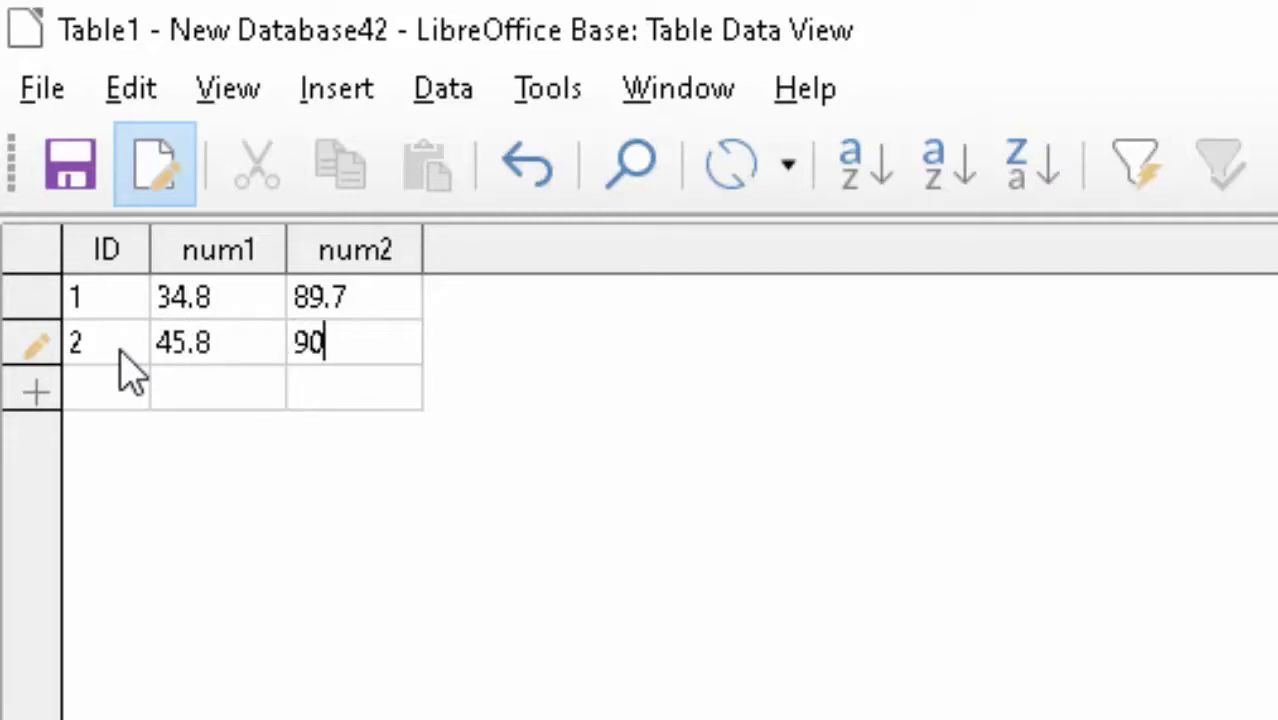
{"action": "type", "text": ".89"}
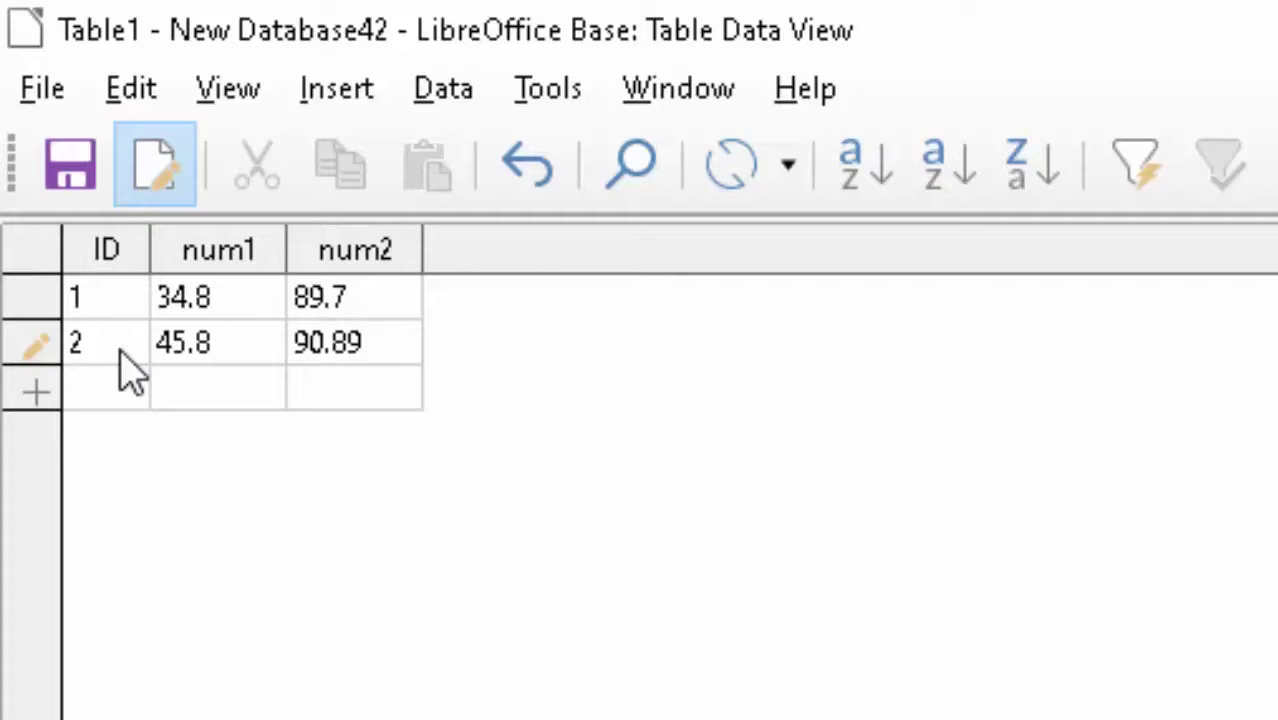
{"action": "key", "text": "Tab"}
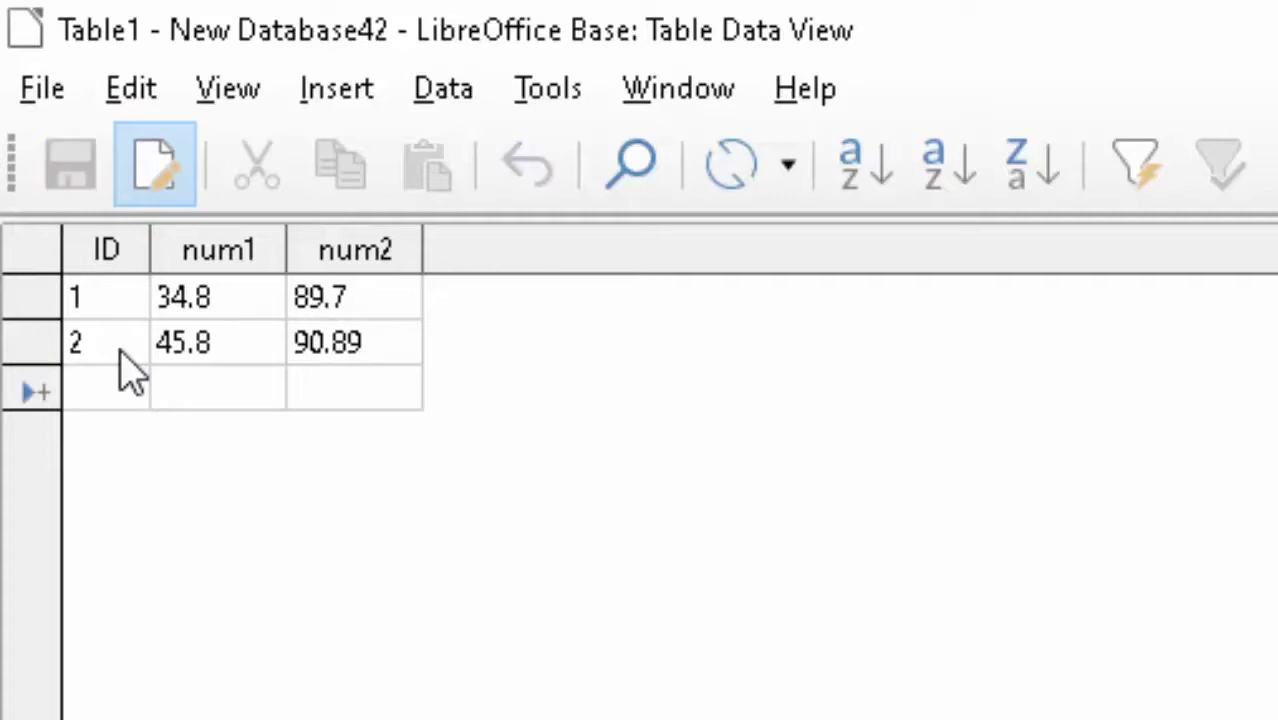
{"action": "key", "text": "ctrl+w"}
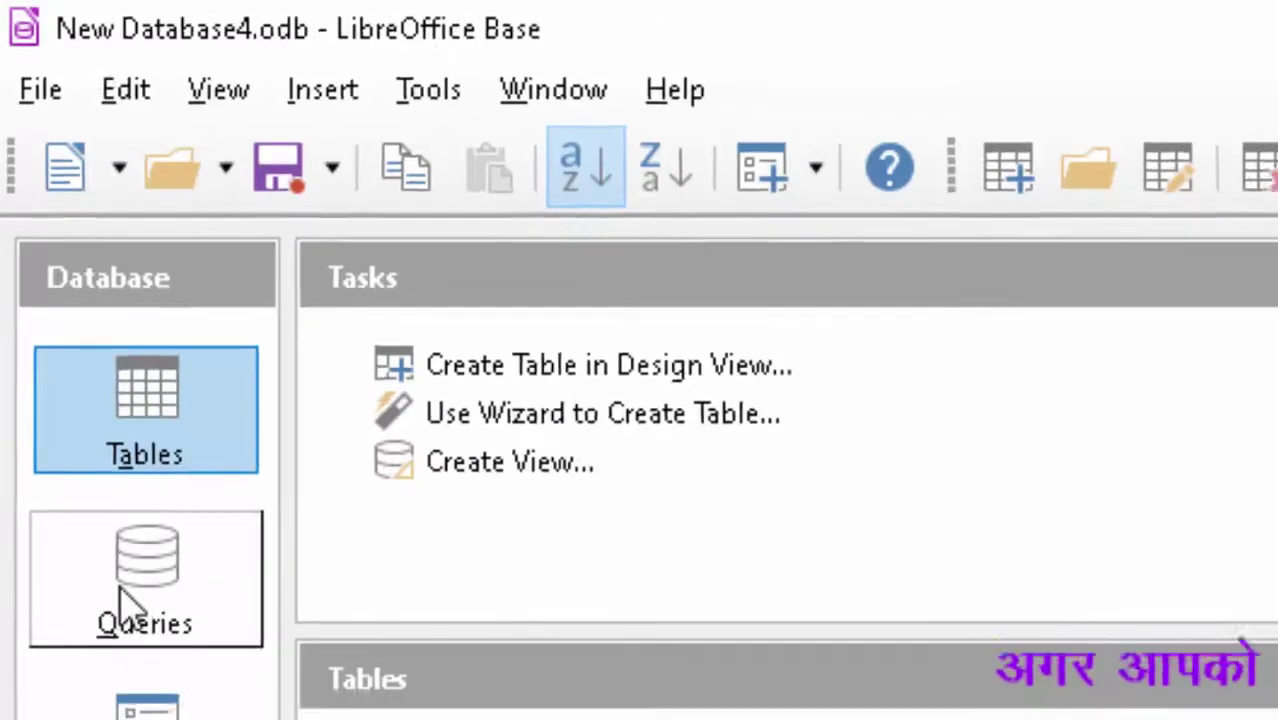
- Create a new design-view query on Table1 with the ID, num1 and num2 fields
{"action": "left_click", "coordinate": [120, 641]}
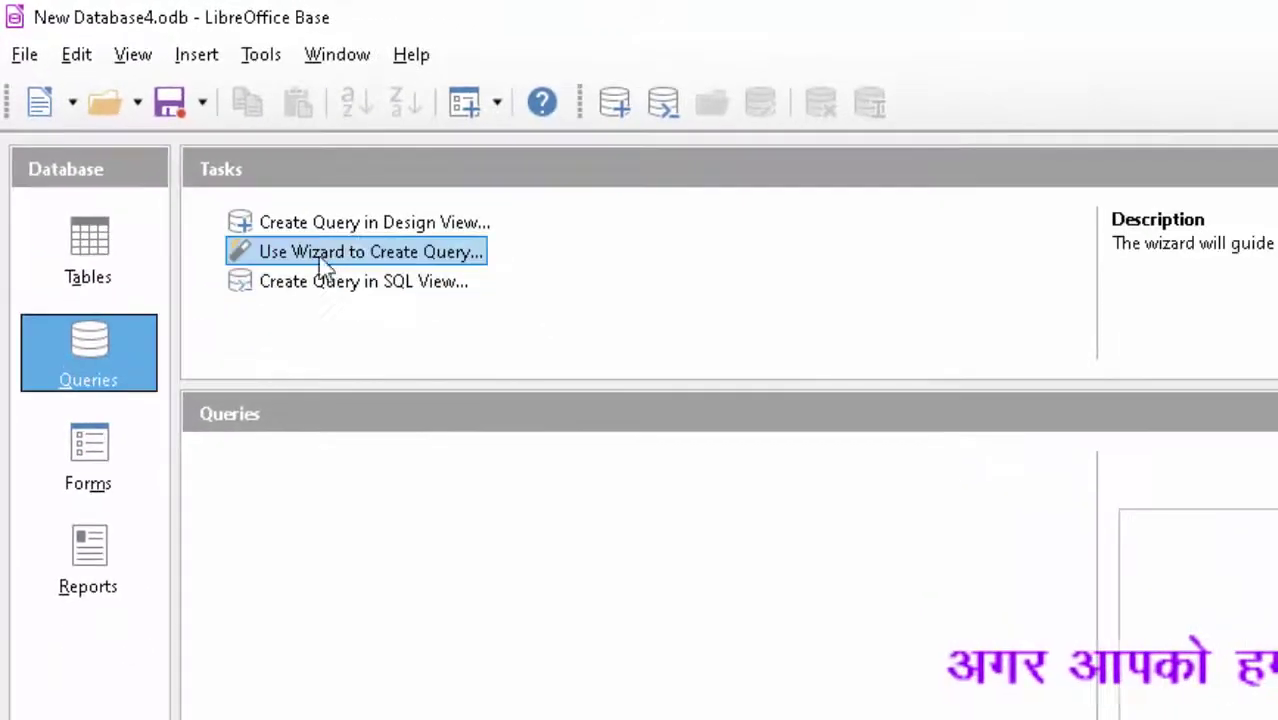
{"action": "left_click", "coordinate": [352, 225]}
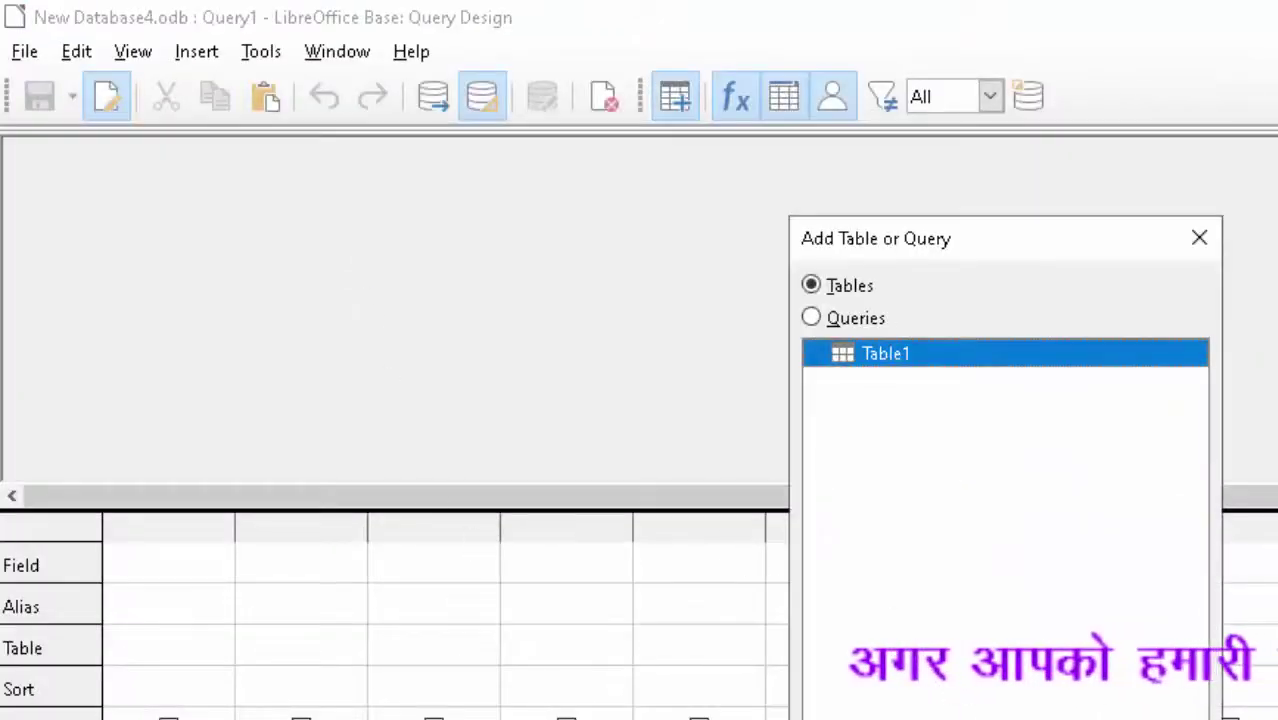
{"action": "key", "text": "Return"}
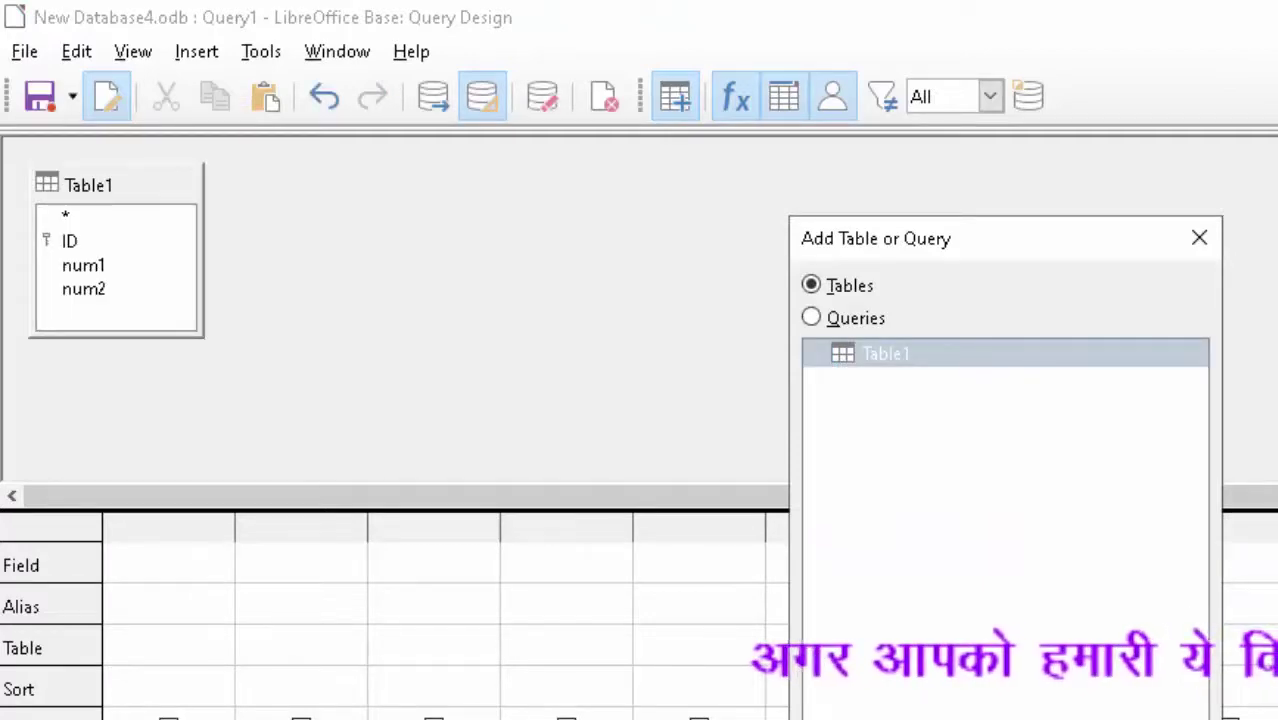
{"action": "key", "text": "Escape"}
{"action": "double_click", "coordinate": [75, 262]}
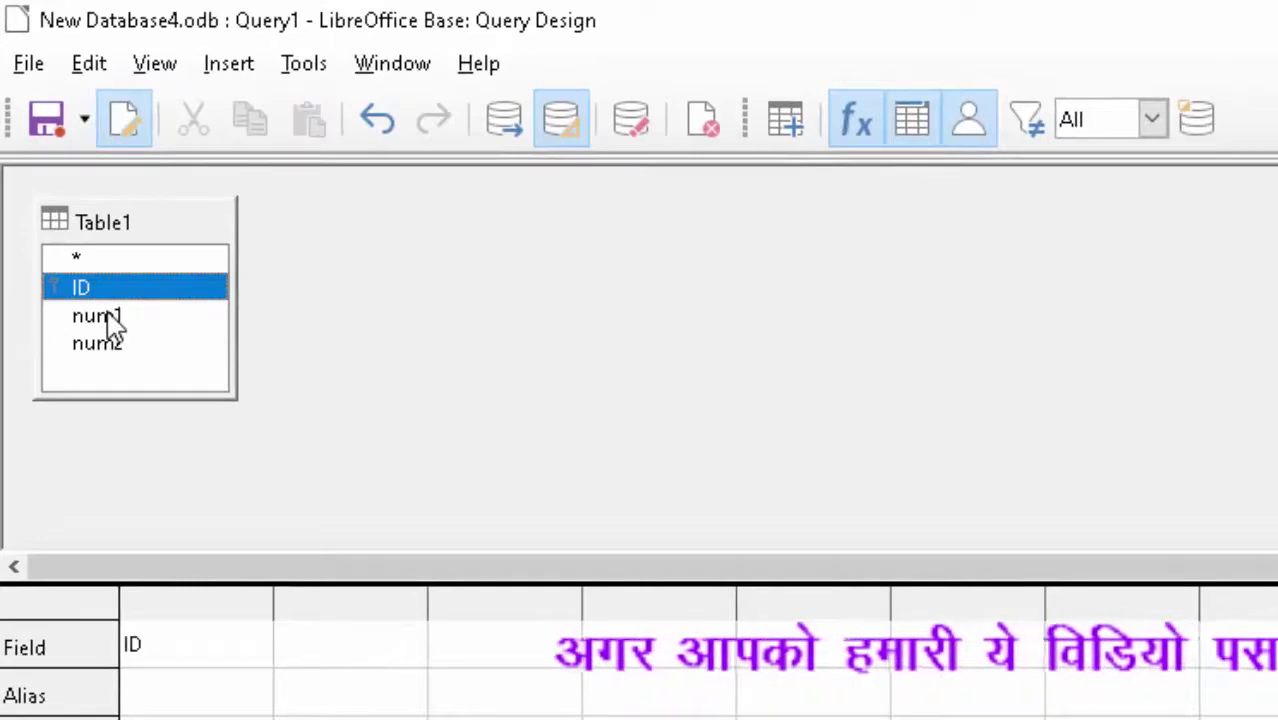
{"action": "left_click", "coordinate": [108, 318]}
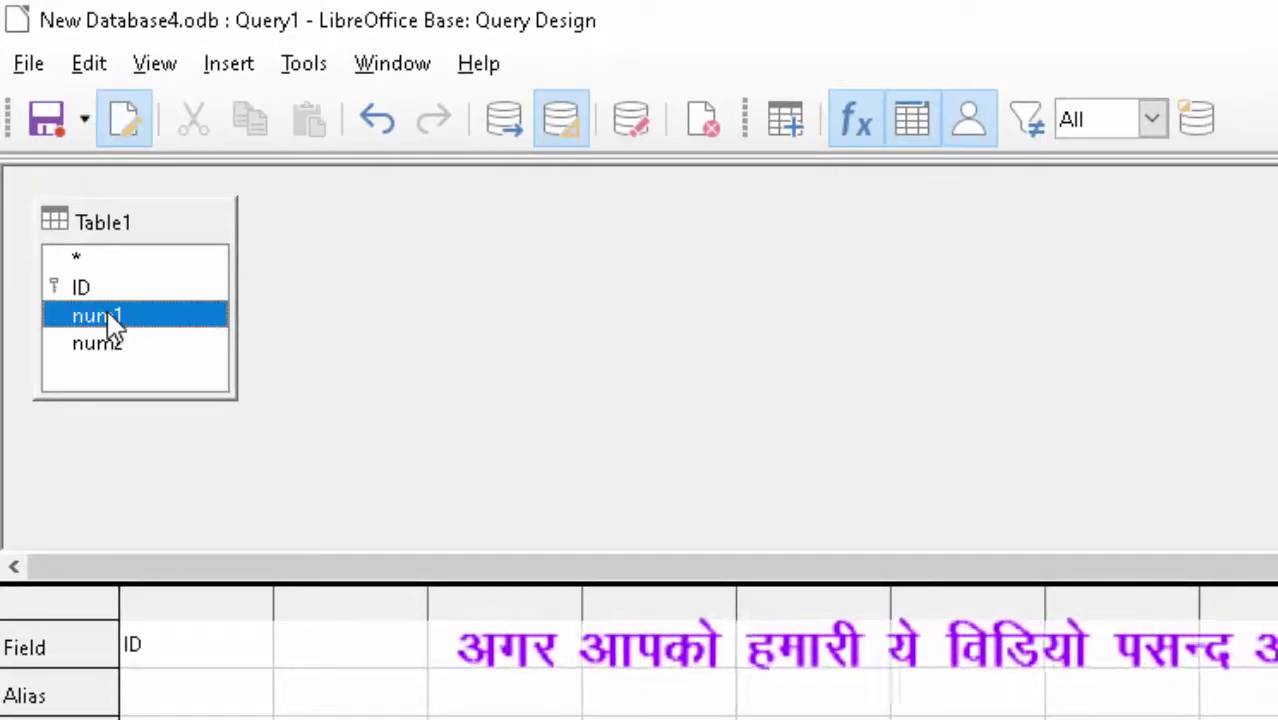
{"action": "double_click", "coordinate": [112, 342]}
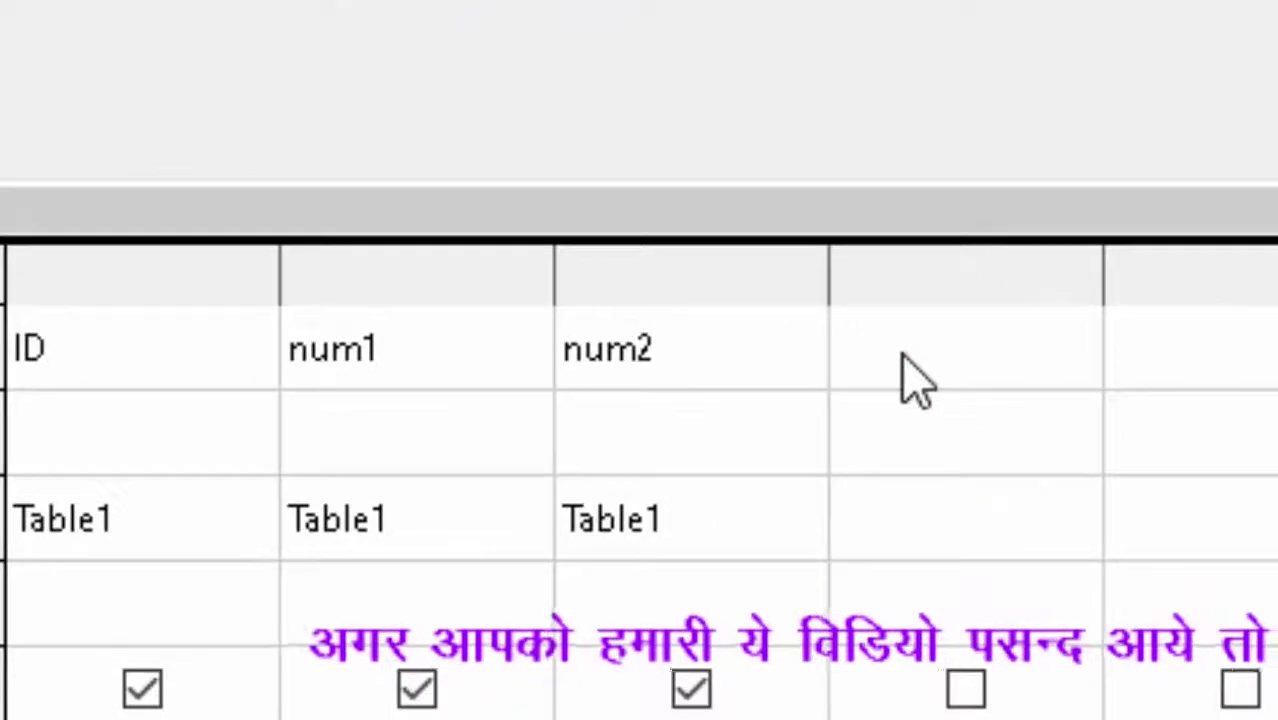
- Add the calculated field "num1"-"num2" in the fourth column and widen it
{"action": "left_click", "coordinate": [910, 360]}
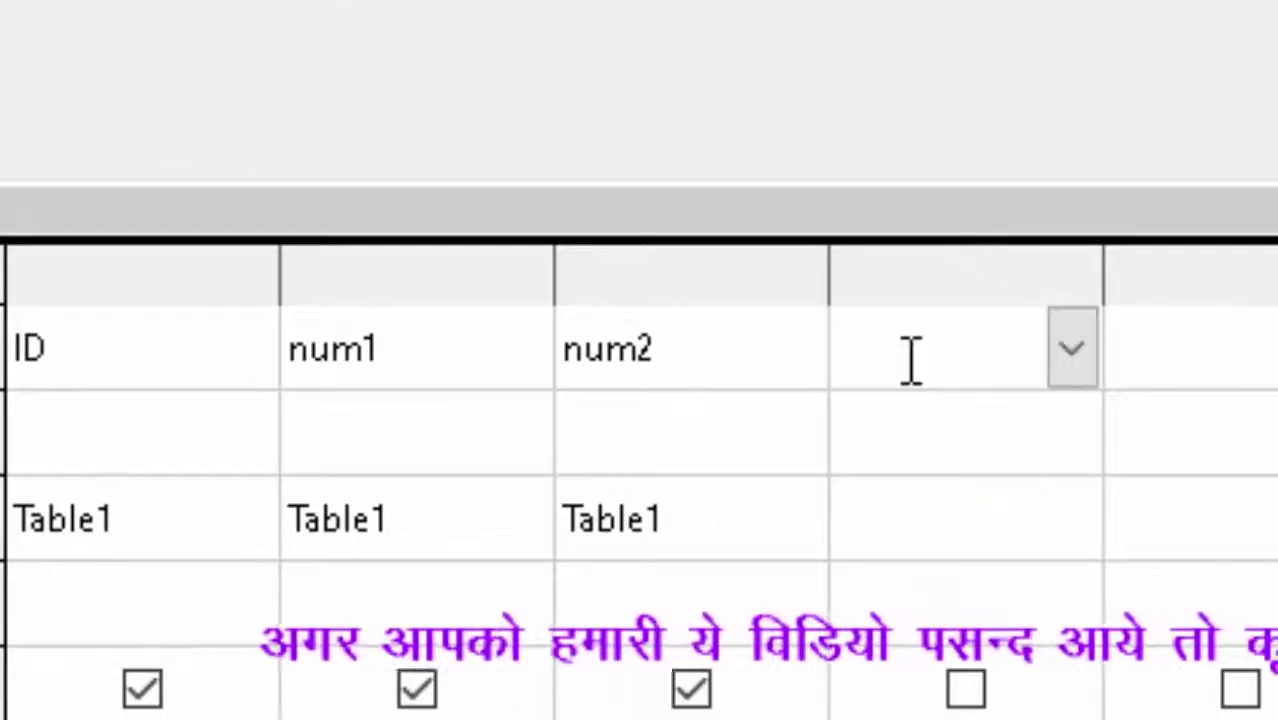
{"action": "type", "text": "\""}
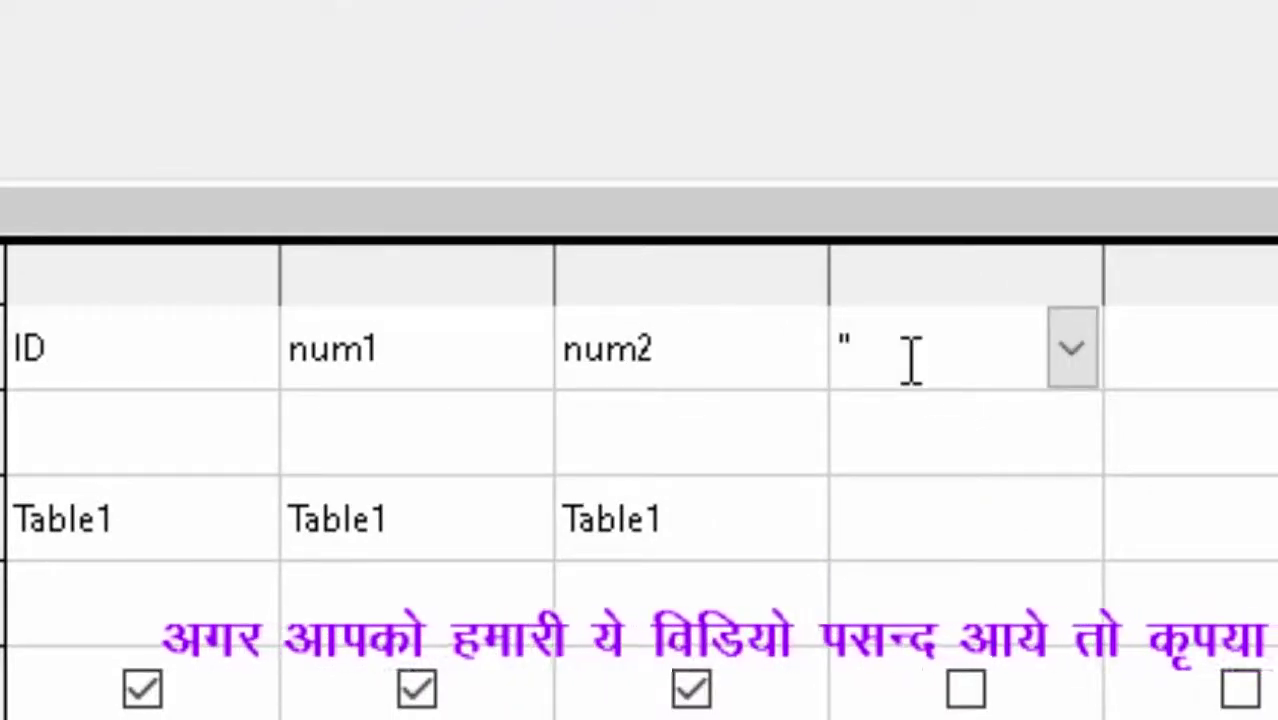
{"action": "type", "text": "nu"}
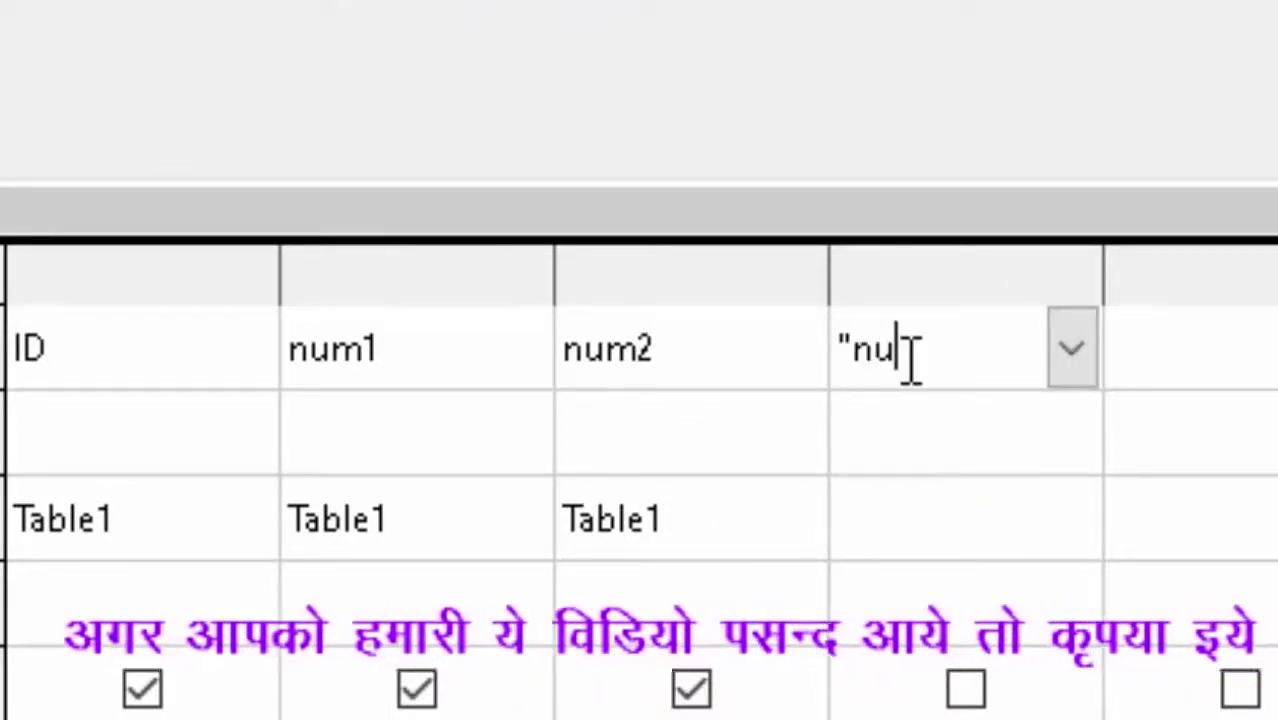
{"action": "type", "text": "m1\"-nu"}
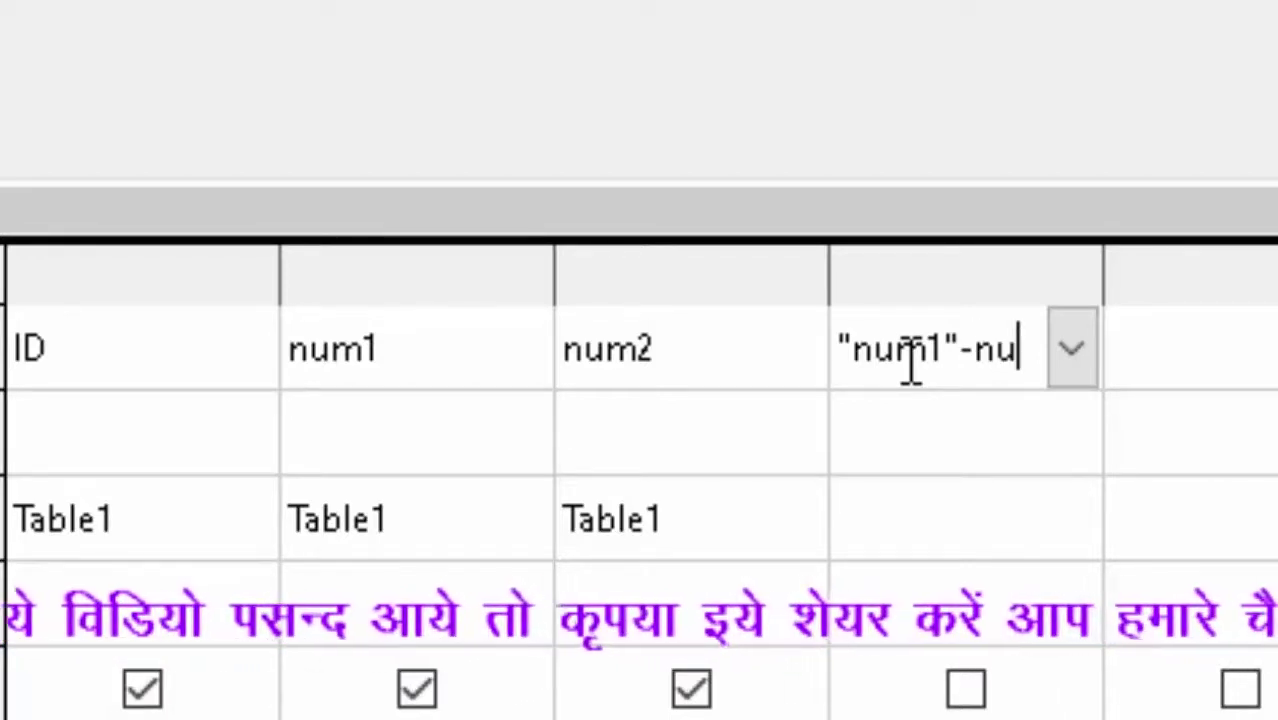
{"action": "type", "text": "2"}
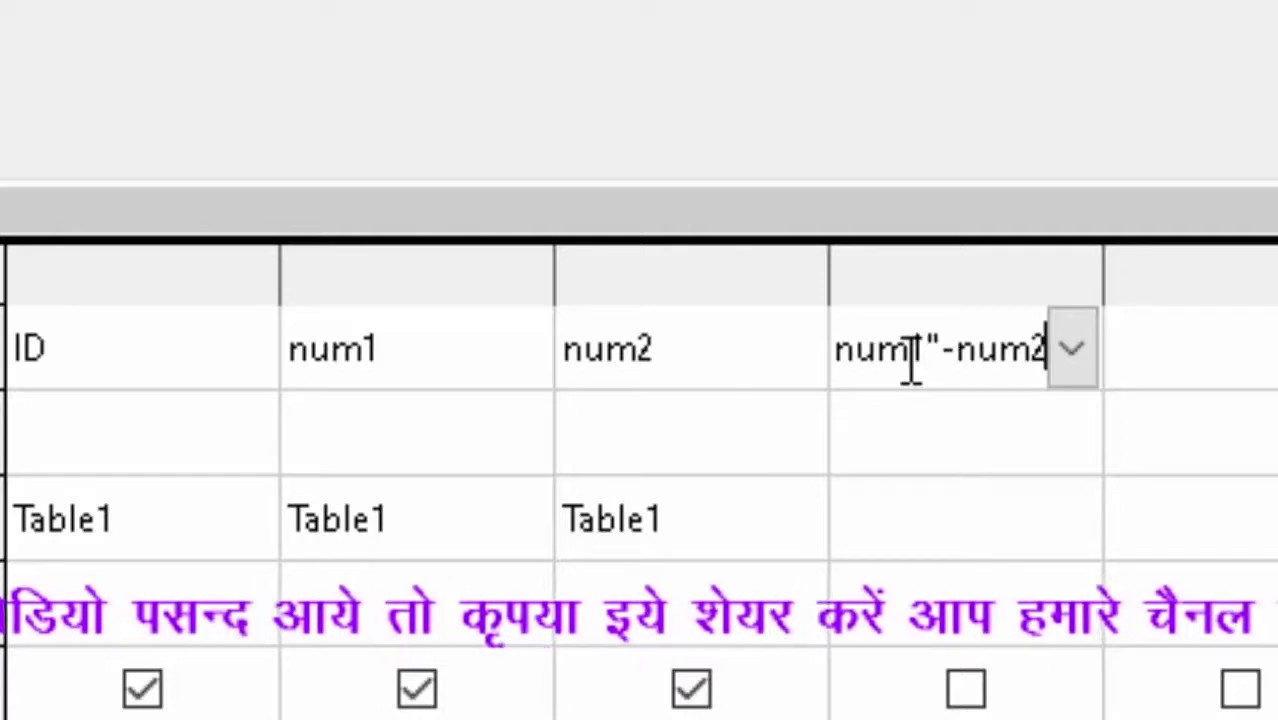
{"action": "type", "text": "\""}
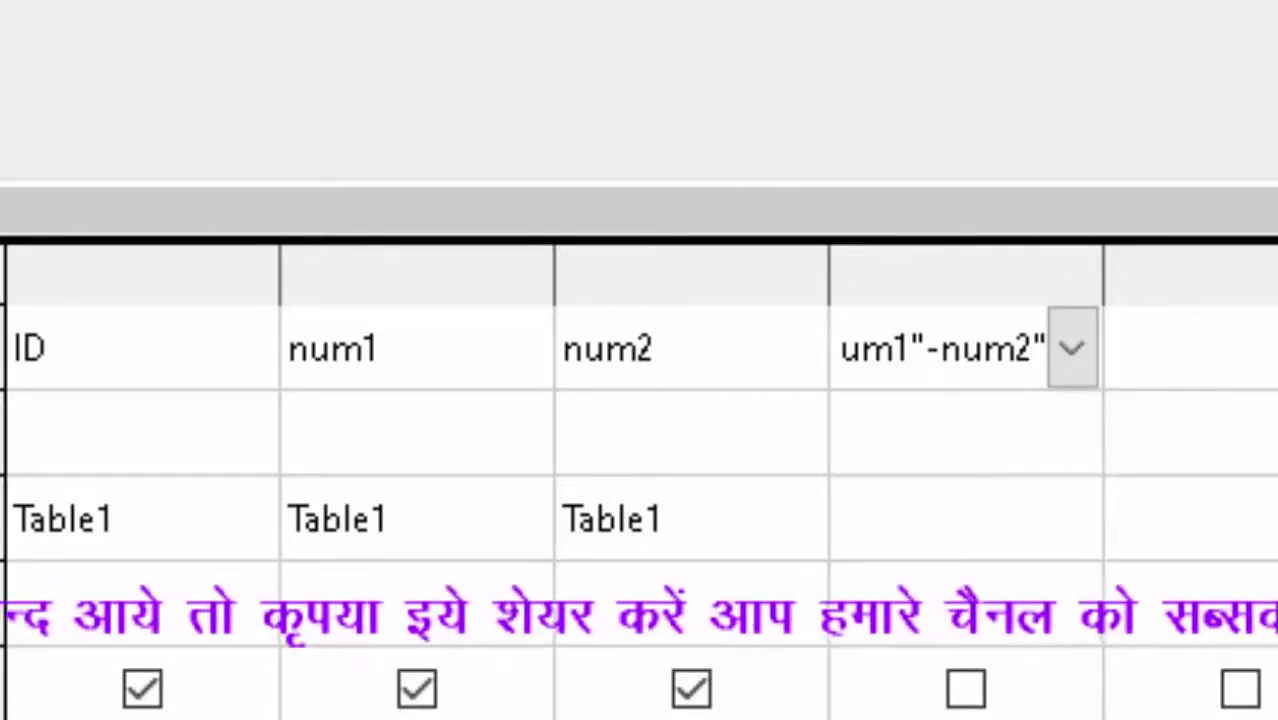
{"action": "left_click_drag", "start_coordinate": [1104, 275], "coordinate": [1275, 275]}
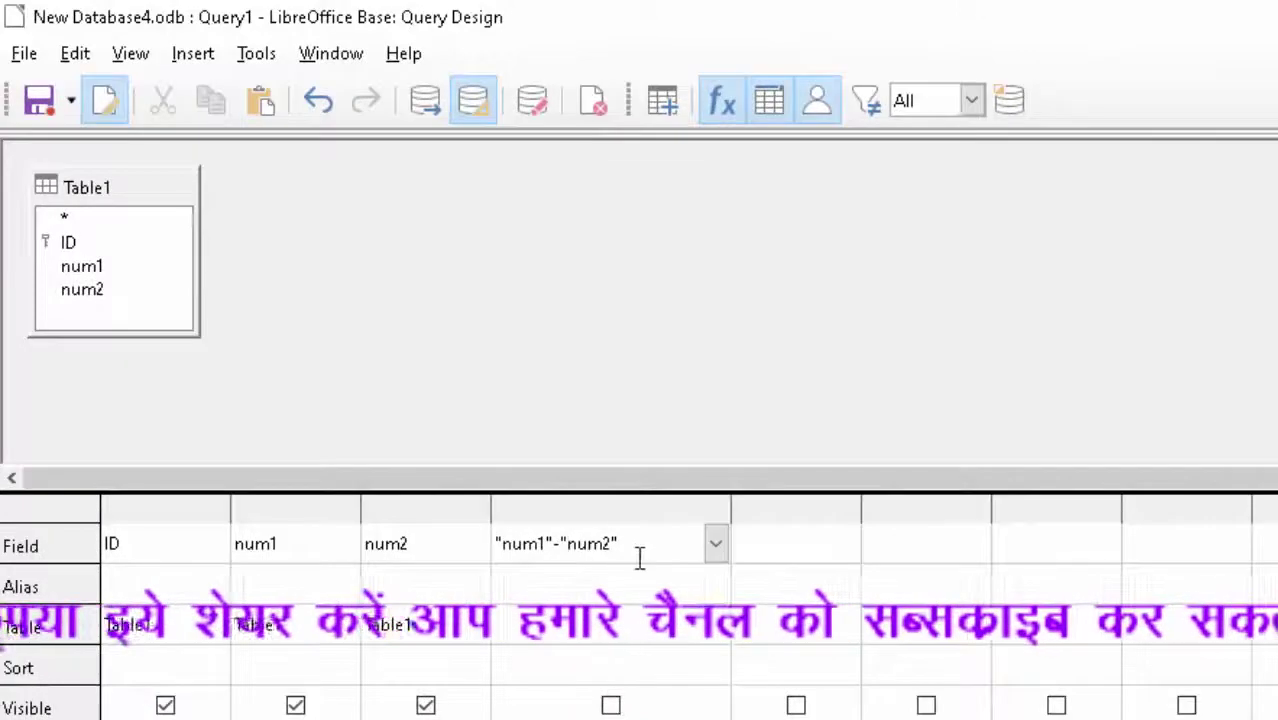
- Save the query as subt, then run it to see differences -54.9 and -45.09
{"action": "left_click", "coordinate": [37, 103]}
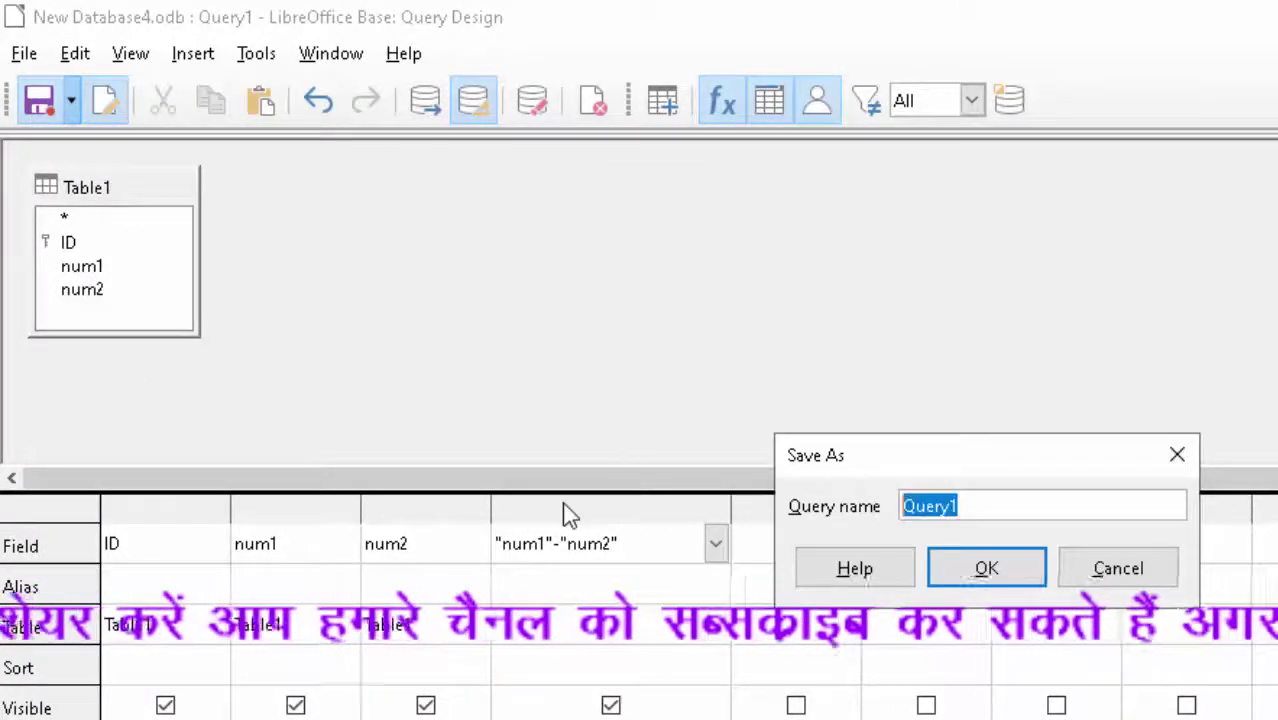
{"action": "key", "text": "BackSpace"}
{"action": "type", "text": "sub"}
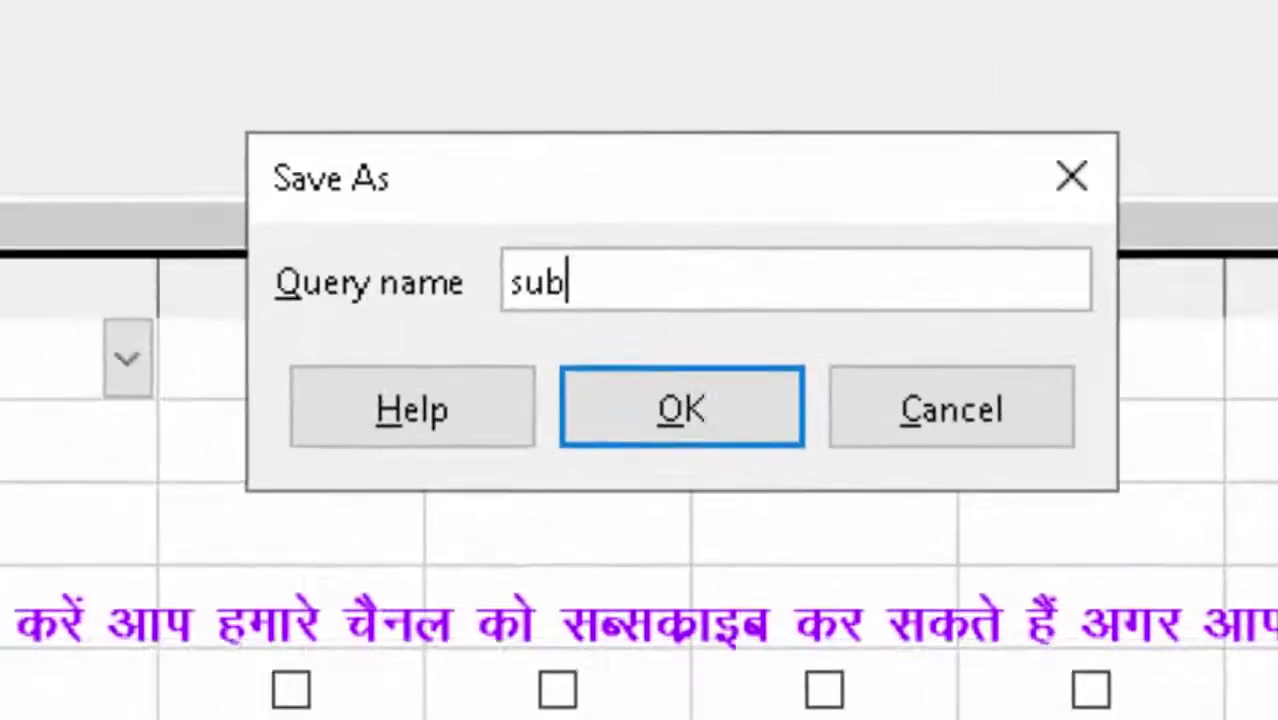
{"action": "type", "text": "t"}
{"action": "key", "text": "Return"}
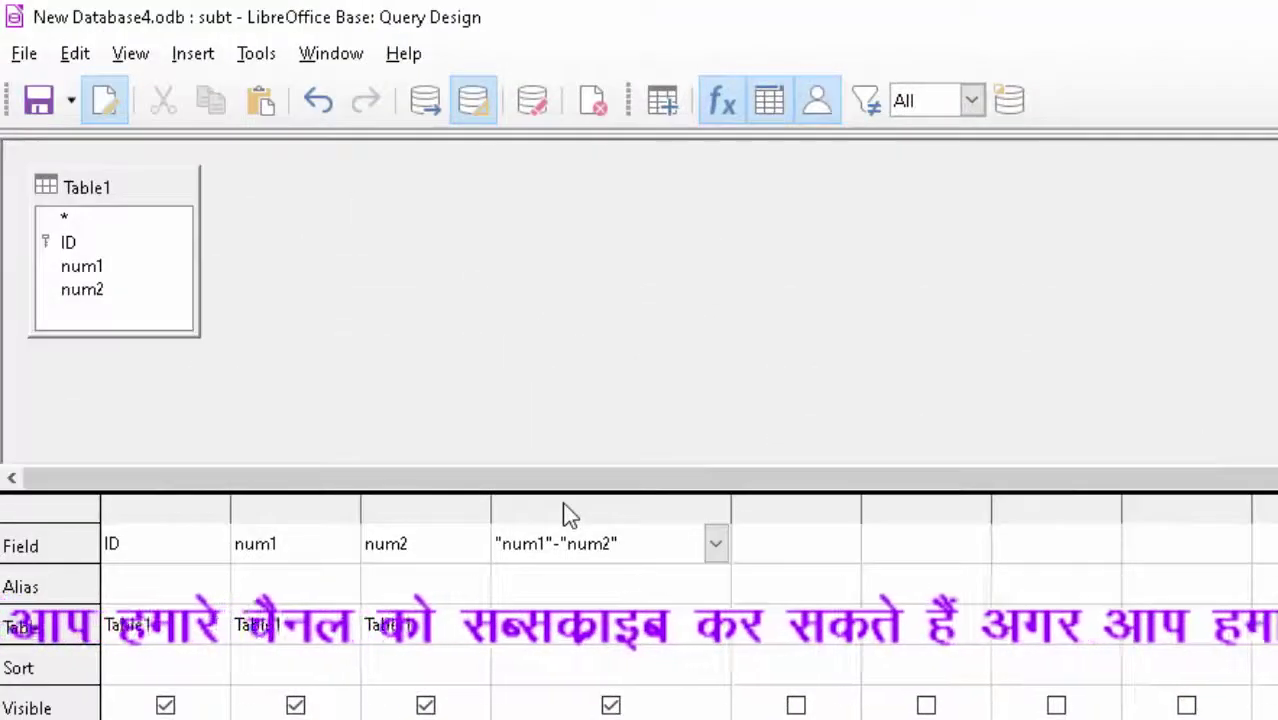
{"action": "key", "text": "ctrl+w"}
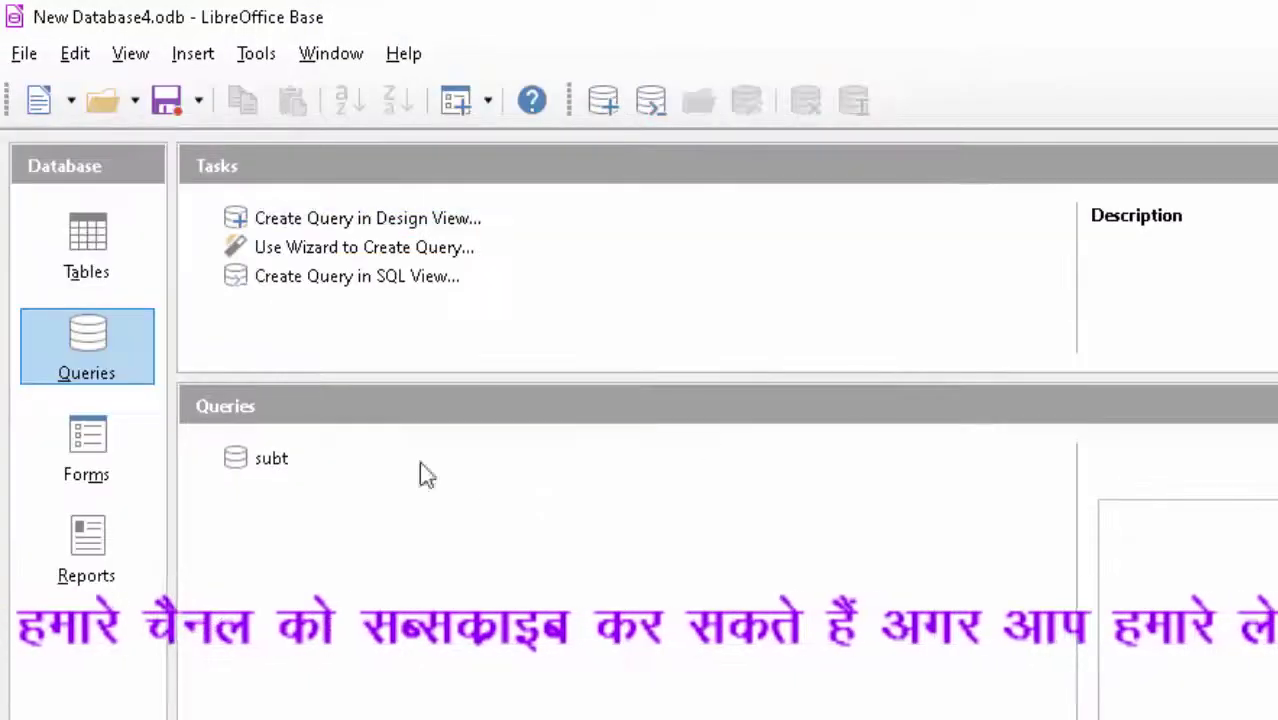
{"action": "double_click", "coordinate": [291, 458]}
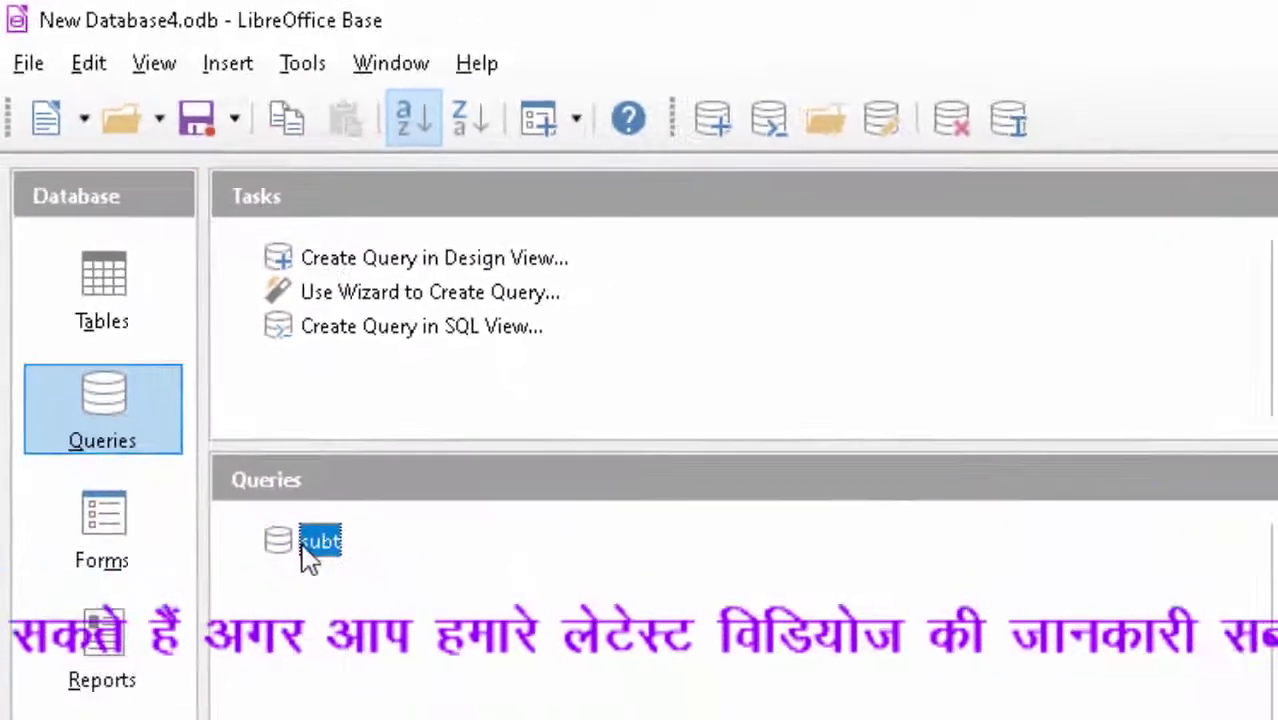
- Edit query subt, enter the alias Subtraction for the num1-num2 column, and save
{"action": "right_click", "coordinate": [293, 530]}
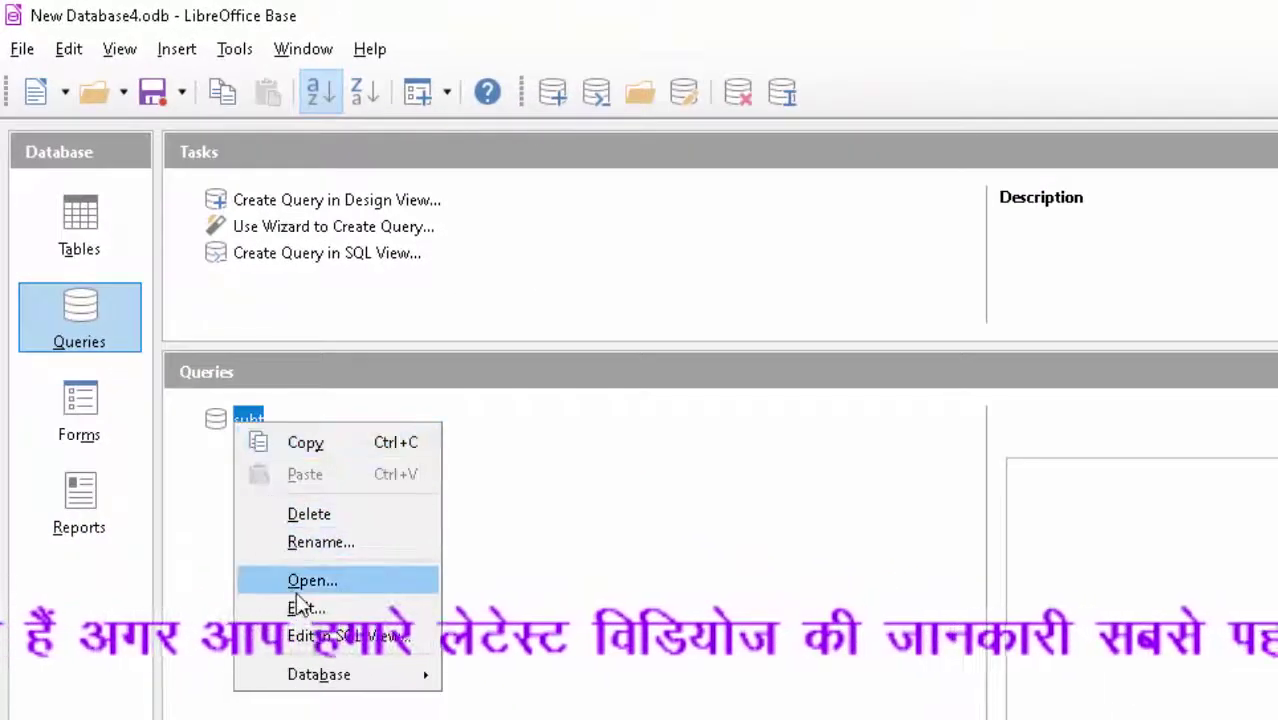
{"action": "left_click", "coordinate": [308, 606]}
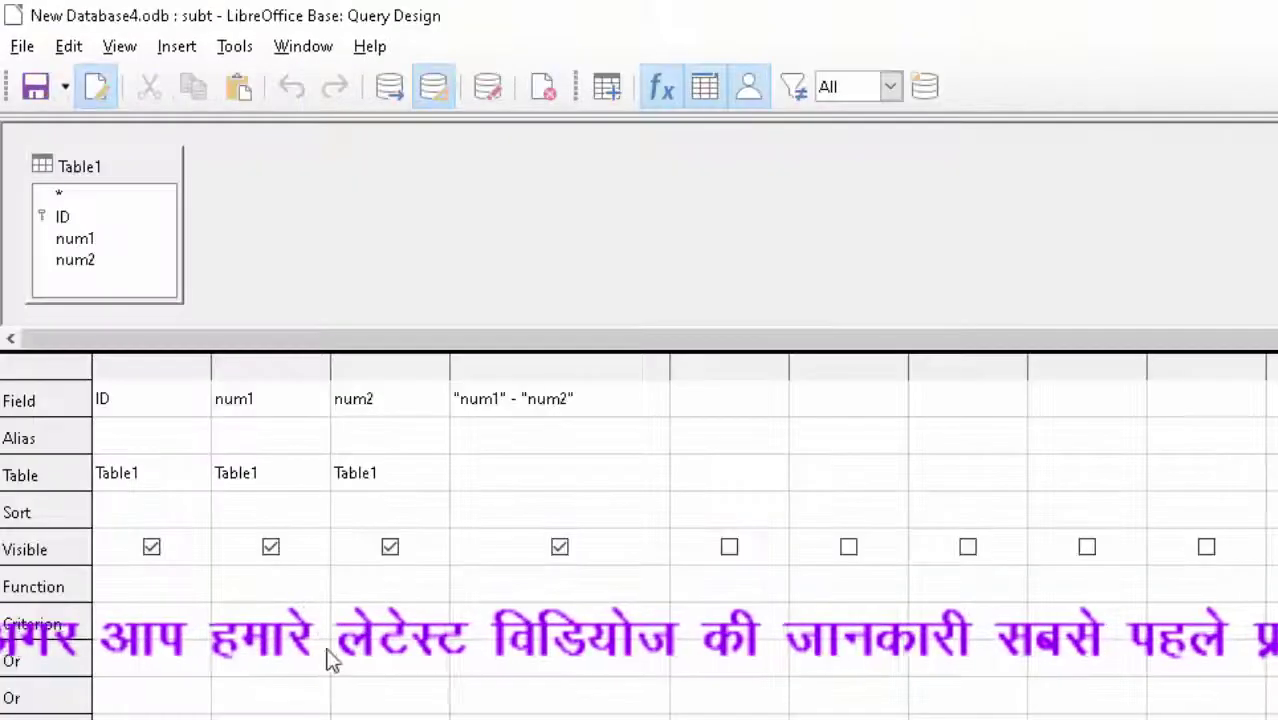
{"action": "left_click", "coordinate": [505, 452]}
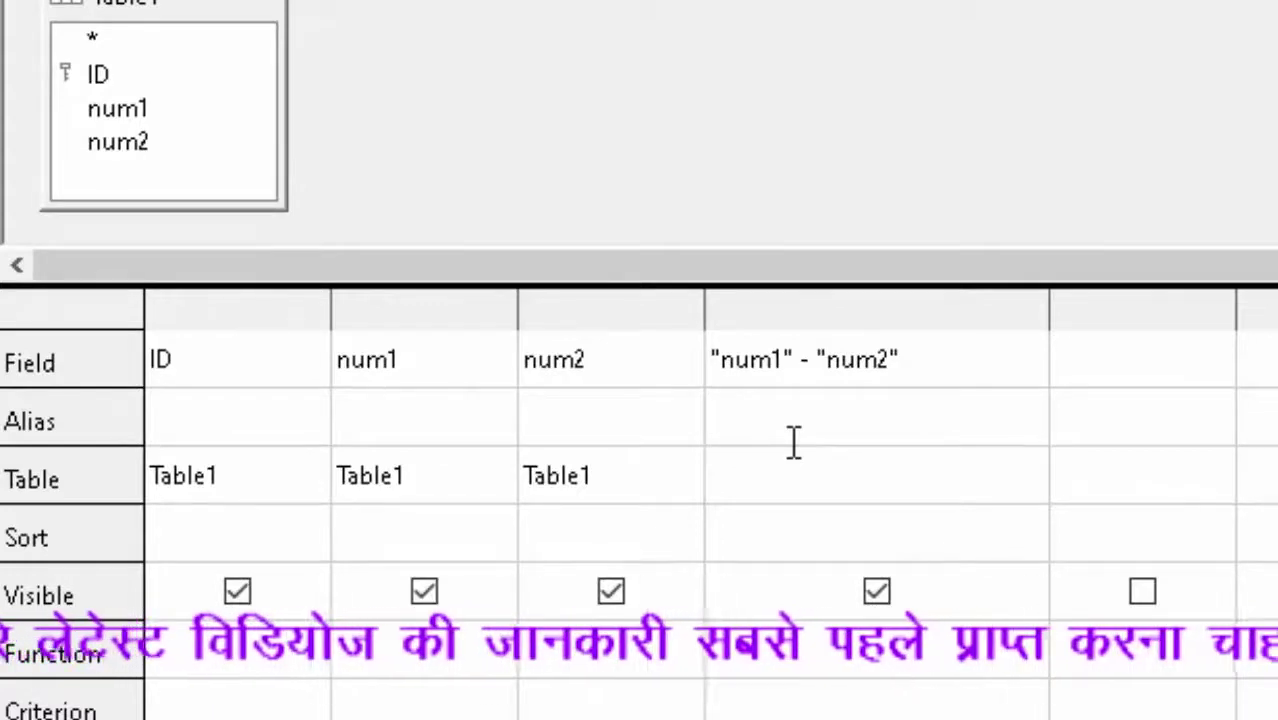
{"action": "type", "text": "Subtr"}
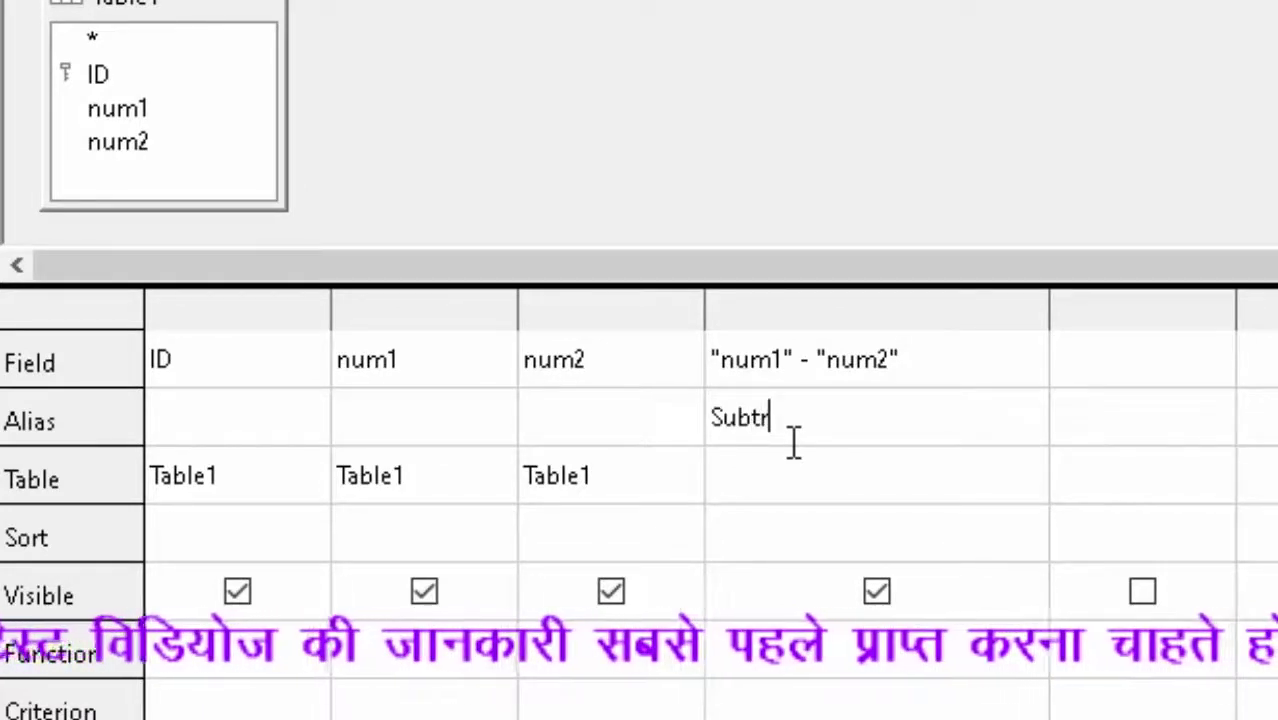
{"action": "type", "text": "action"}
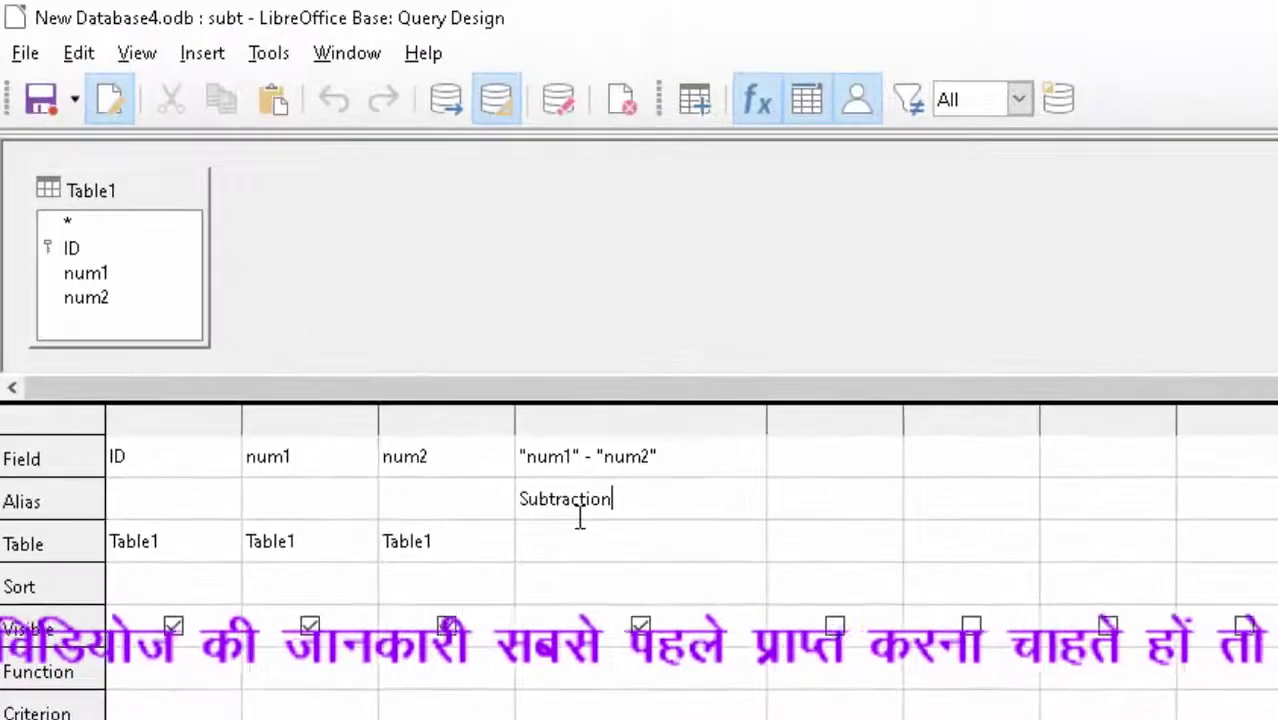
{"action": "left_click", "coordinate": [28, 106]}
- Run subt and add records 32 (2, 6) and 5 (77, 66.9), yielding Subtraction -4 and 10.1
{"action": "key", "text": "ctrl+w"}
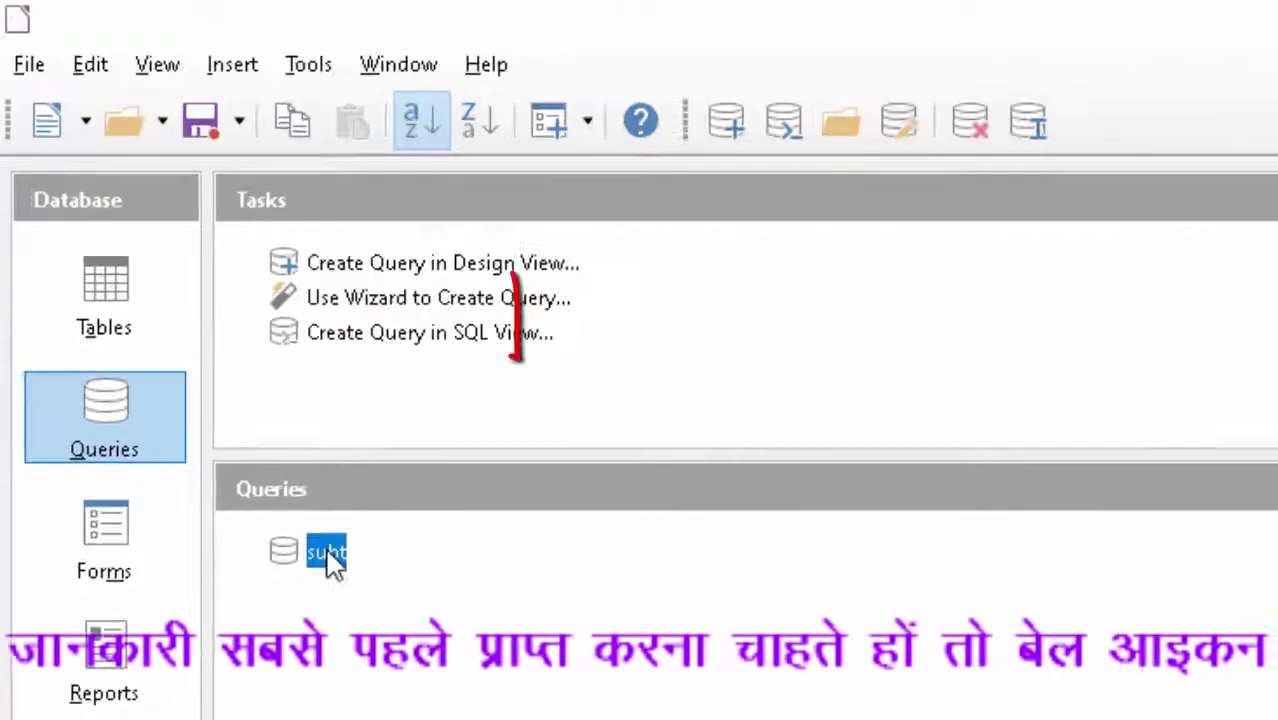
{"action": "double_click", "coordinate": [285, 483]}
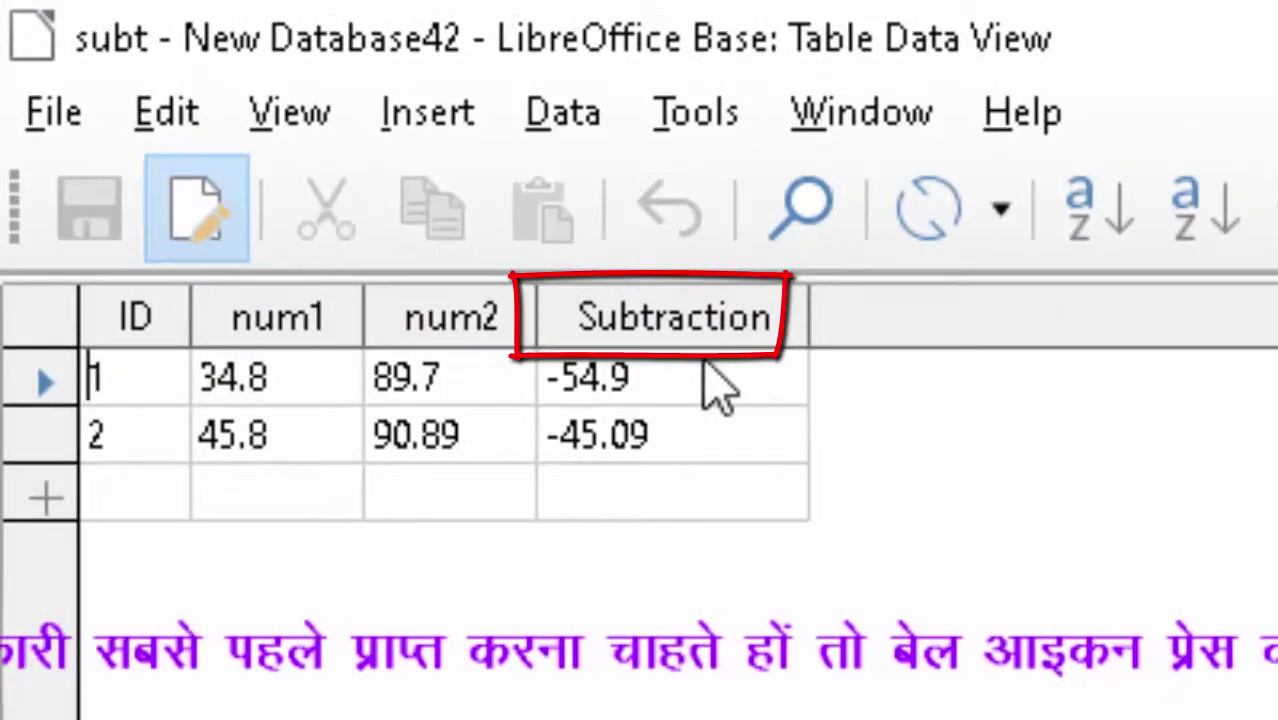
{"action": "left_click", "coordinate": [125, 495]}
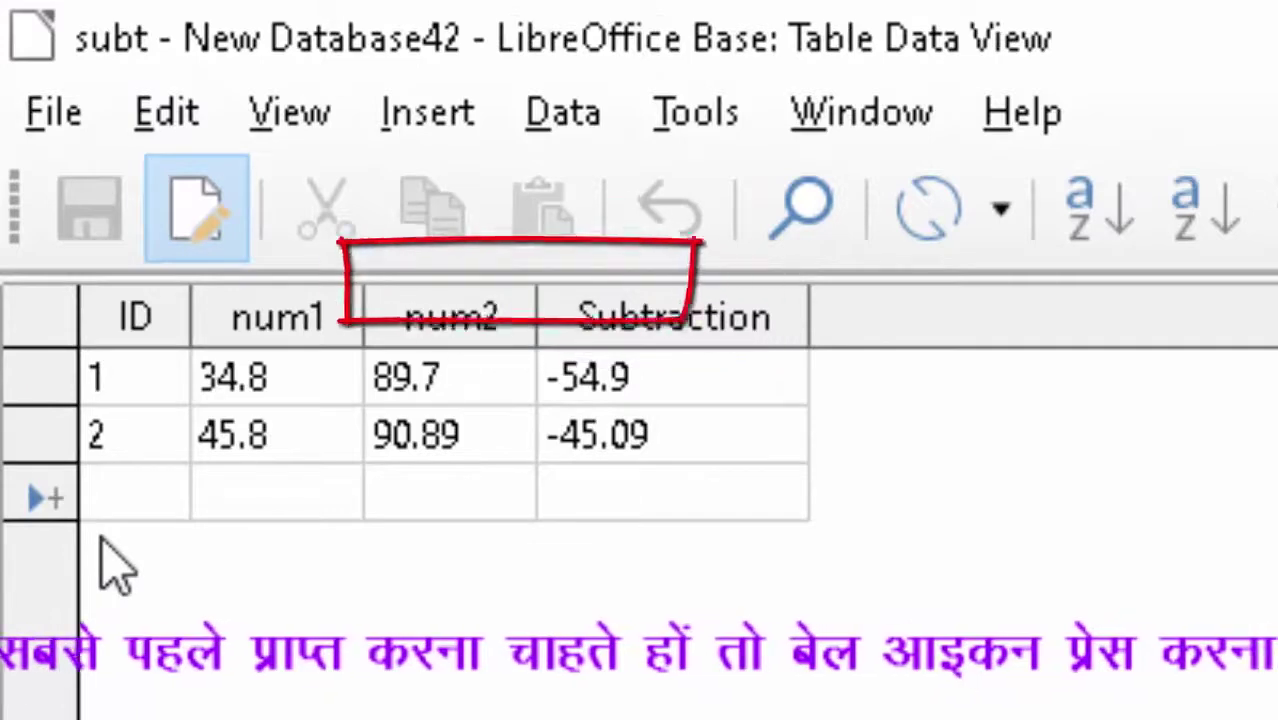
{"action": "type", "text": "32"}
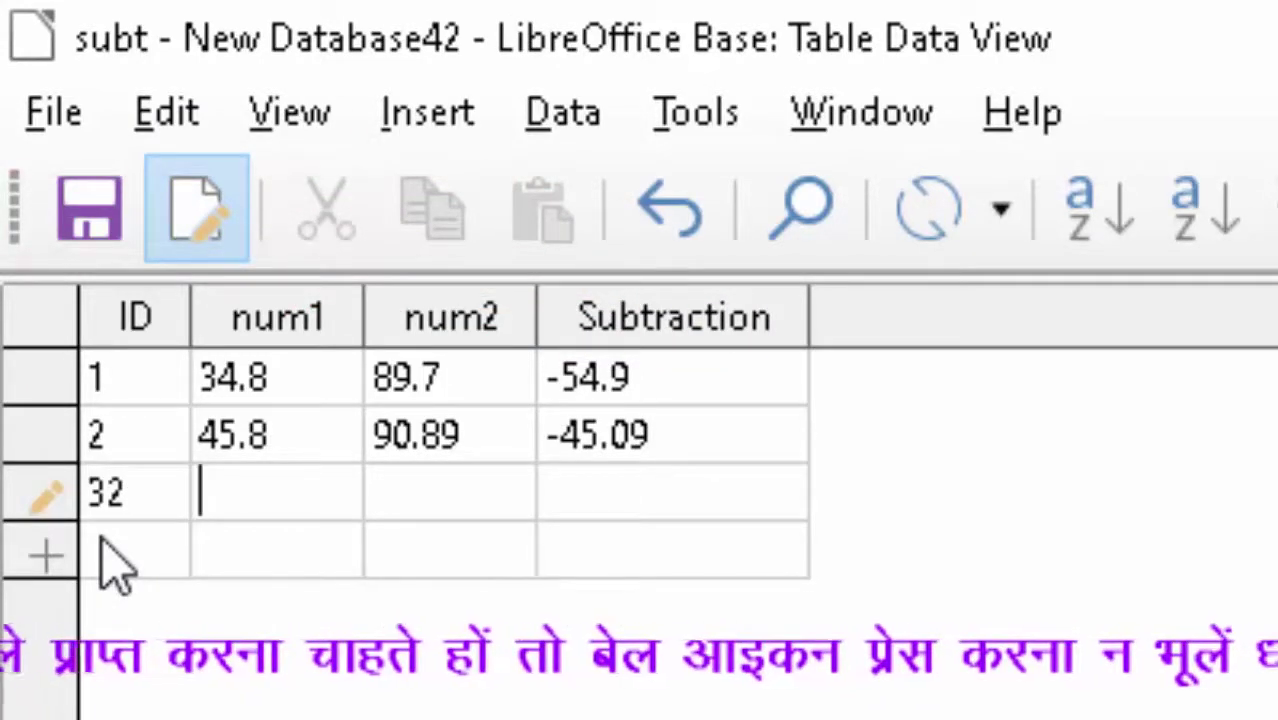
{"action": "type", "text": "4"}
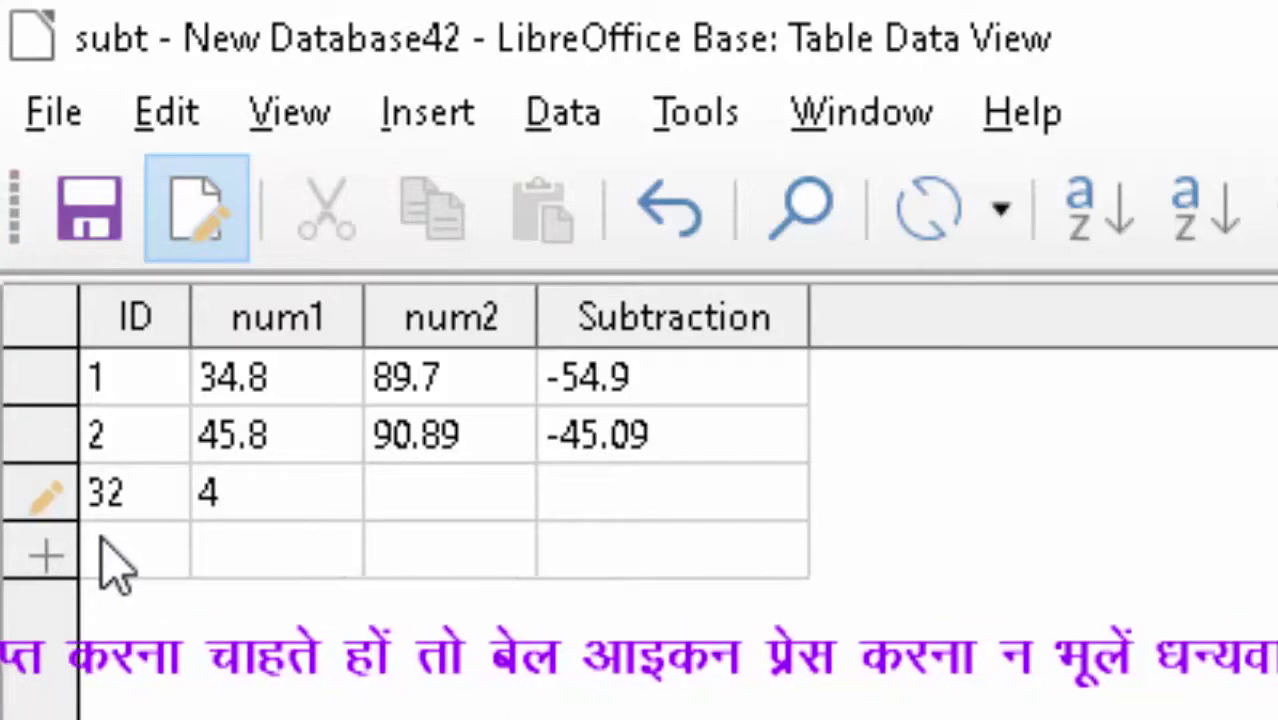
{"action": "key", "text": "BackSpace"}
{"action": "type", "text": "2"}
{"action": "key", "text": "Tab"}
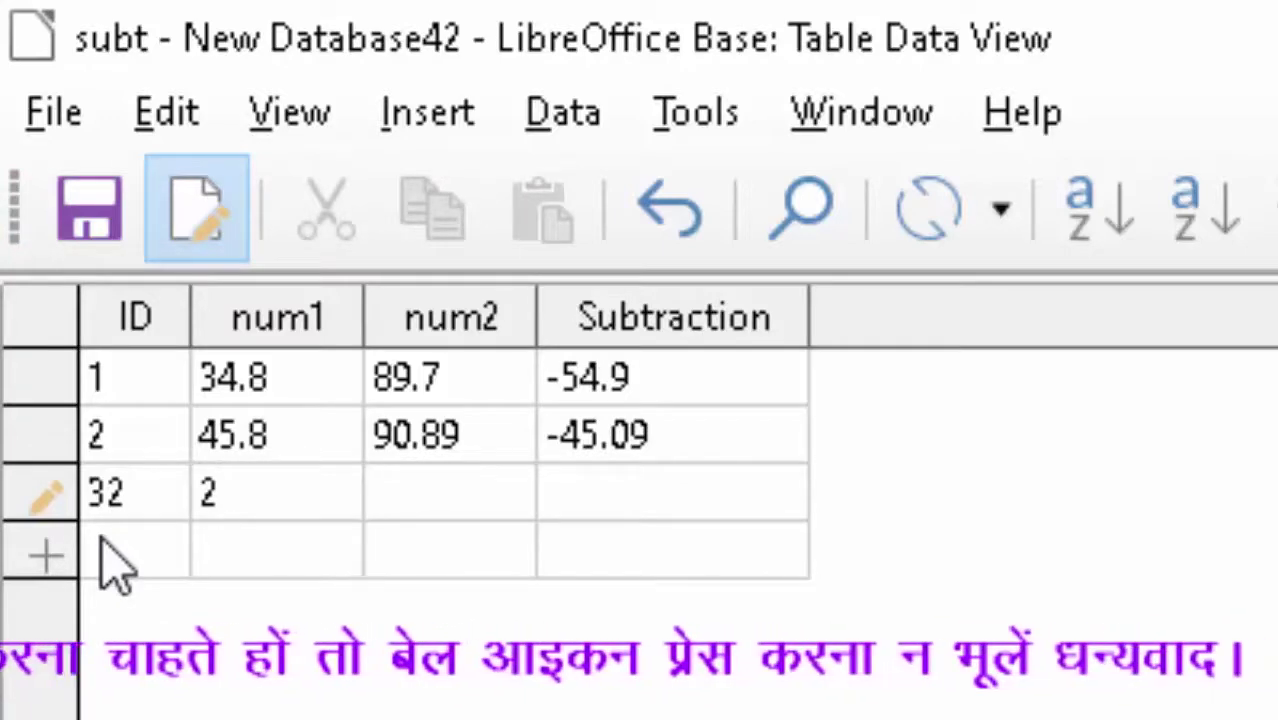
{"action": "type", "text": "6"}
{"action": "key", "text": "Tab"}
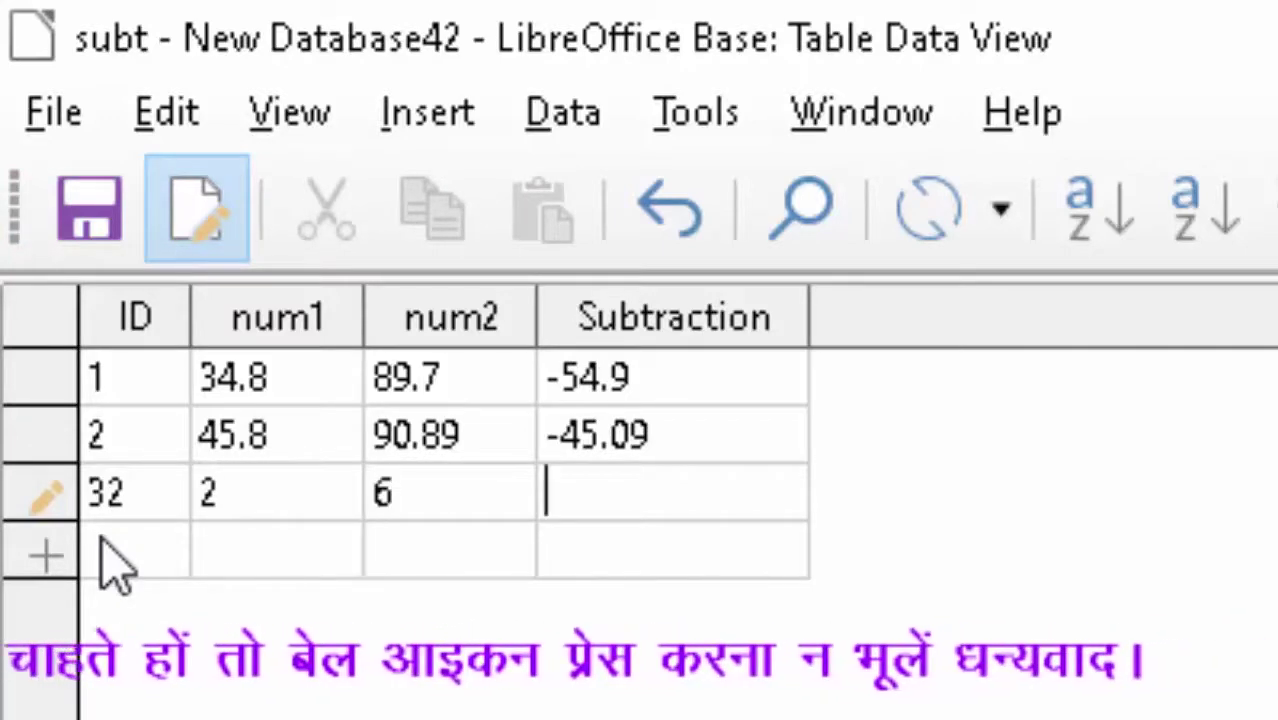
{"action": "key", "text": "Tab"}
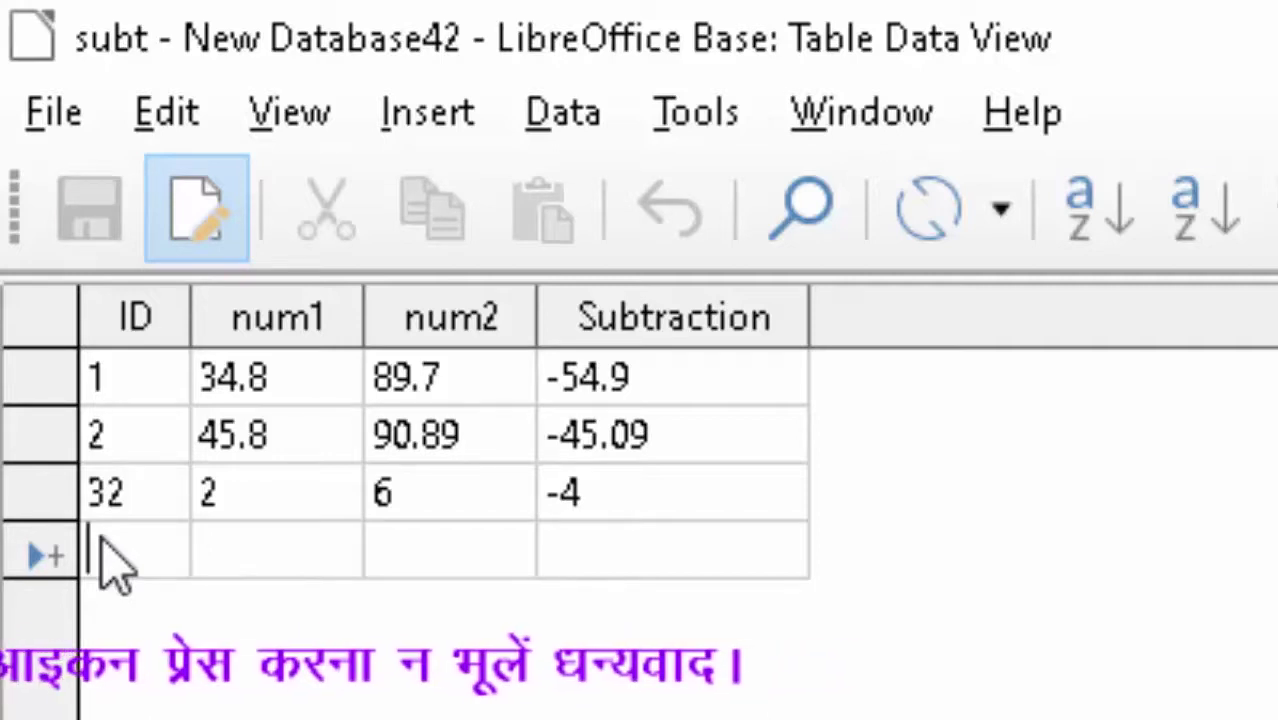
{"action": "type", "text": "66.9"}
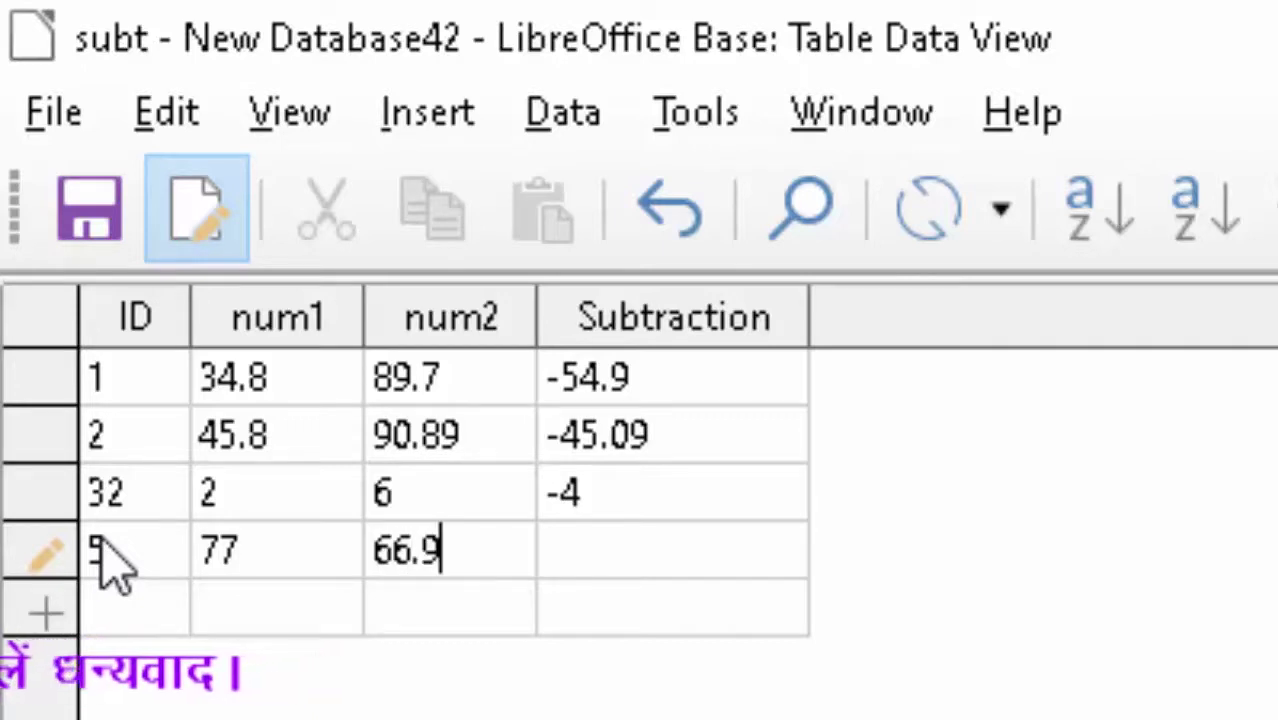
{"action": "key", "text": "Tab"}
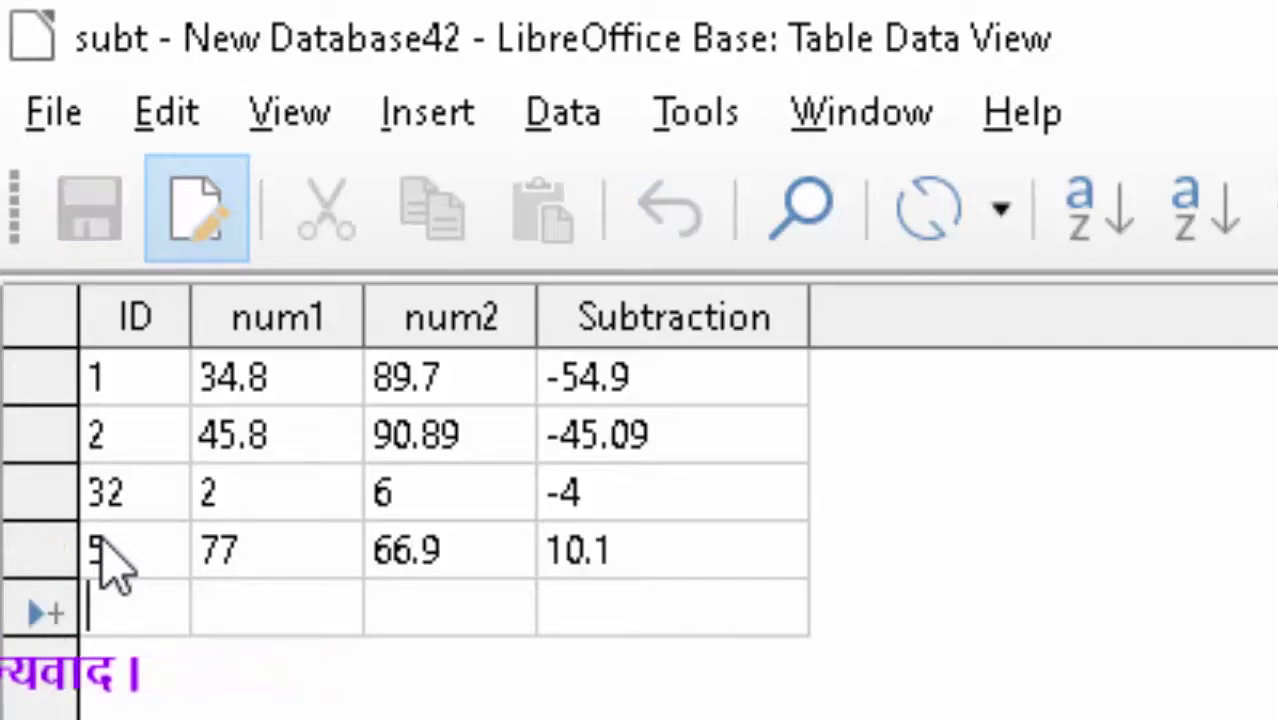